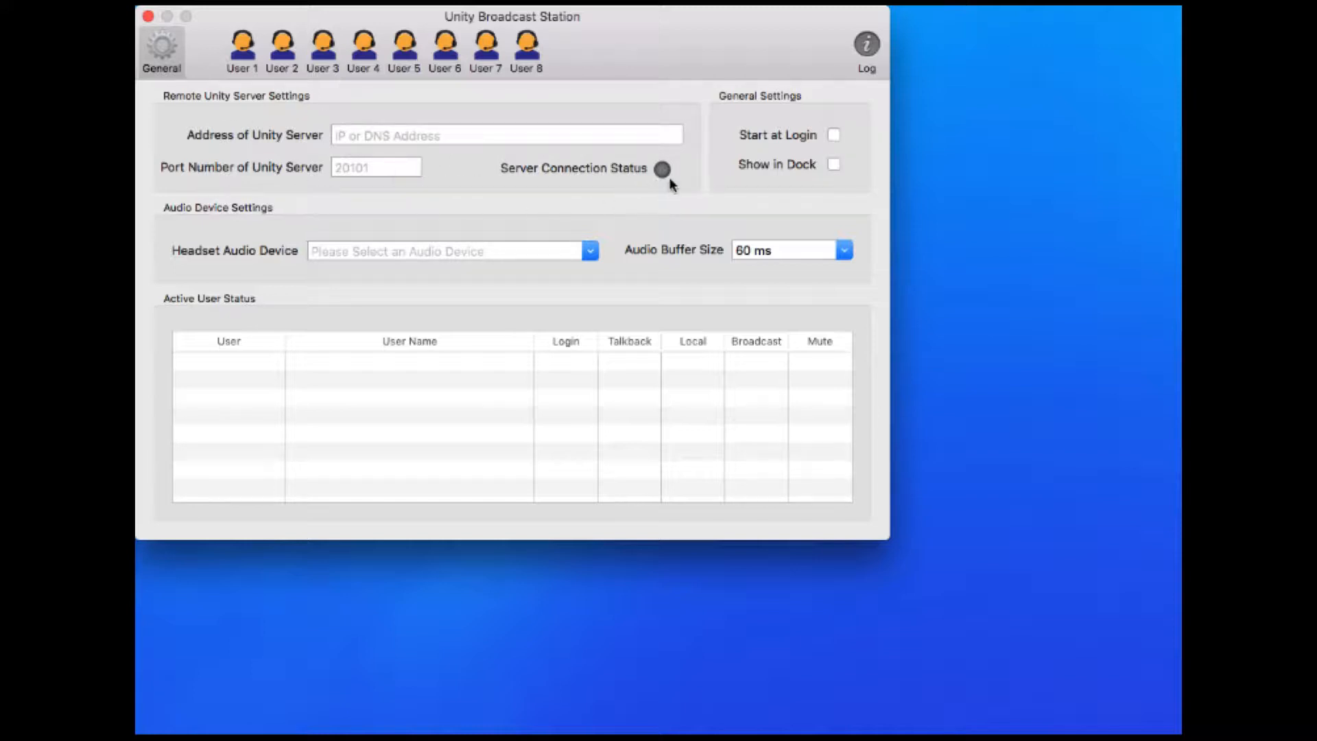
Tick Start at Login in General Settings so the station launches at Mac login
mouse_move(663, 176)
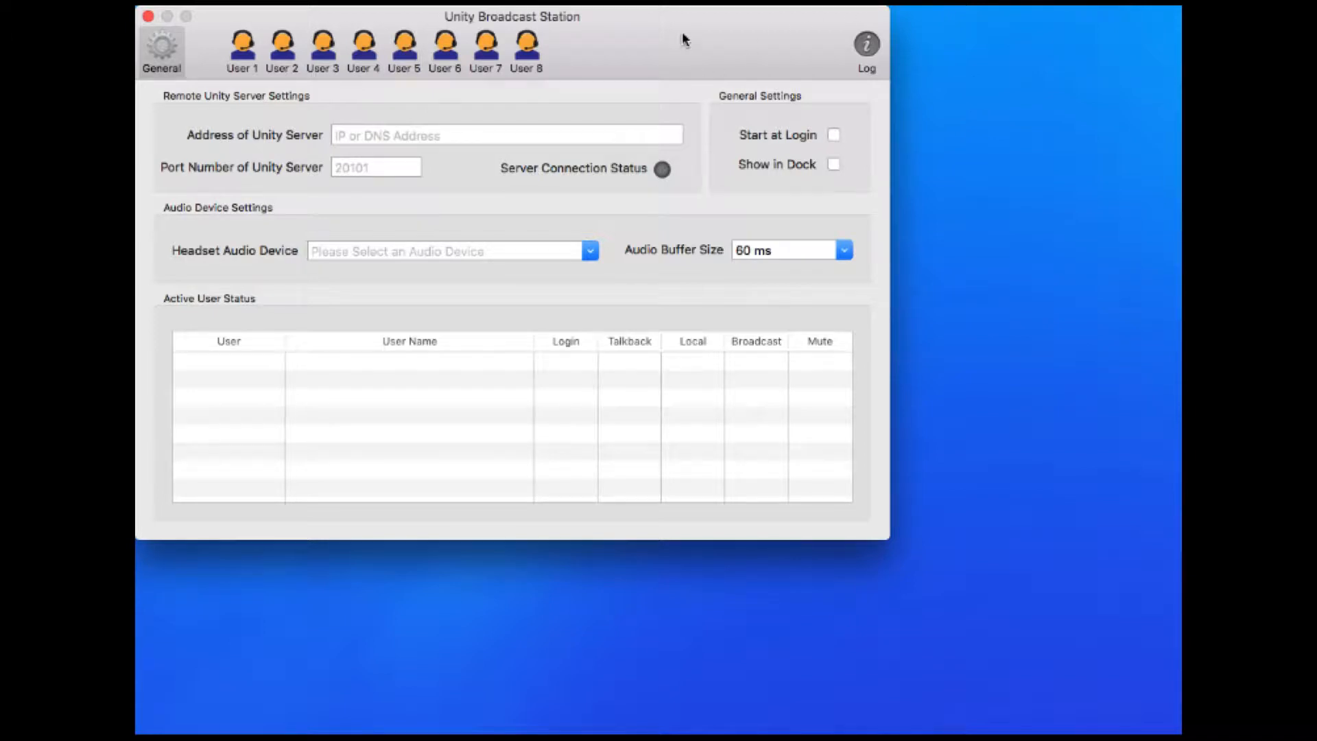
click(832, 135)
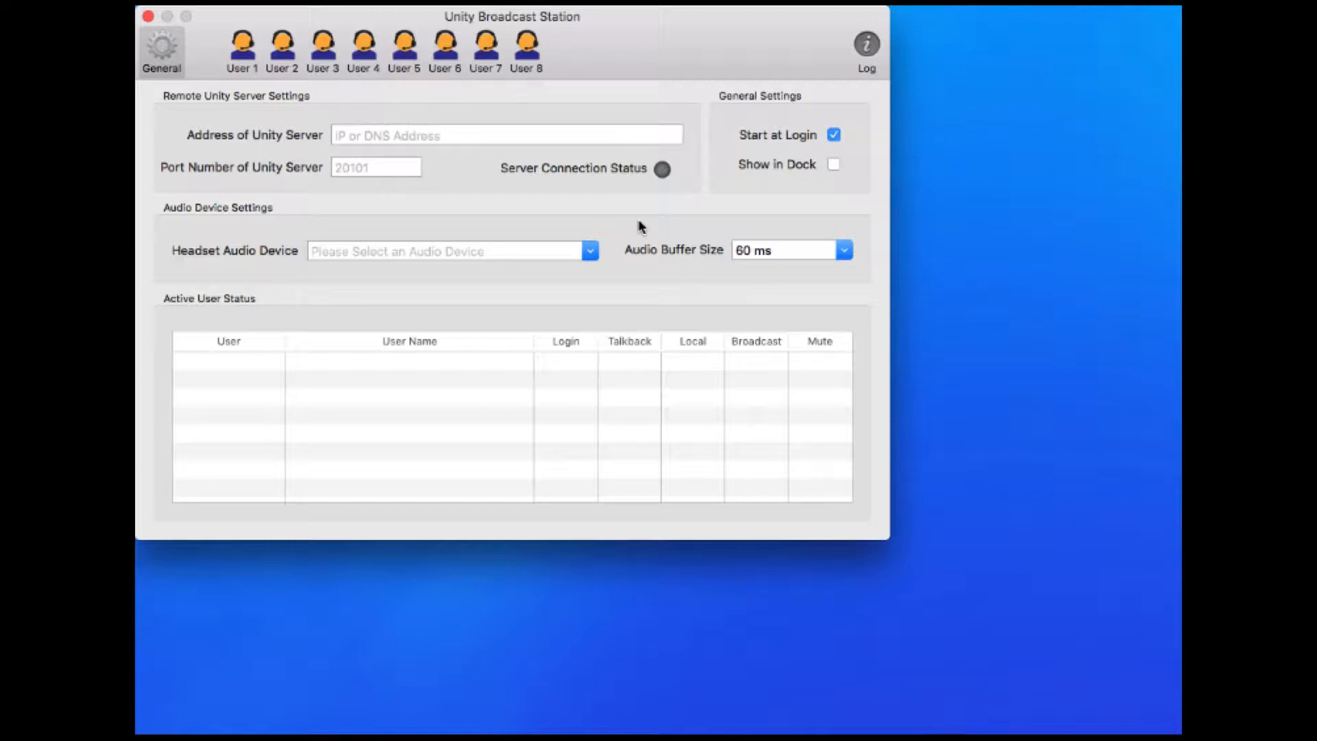
Choose Clarett 8Pre USB as the headset audio device, leaving the audio buffer at 60 ms
click(586, 252)
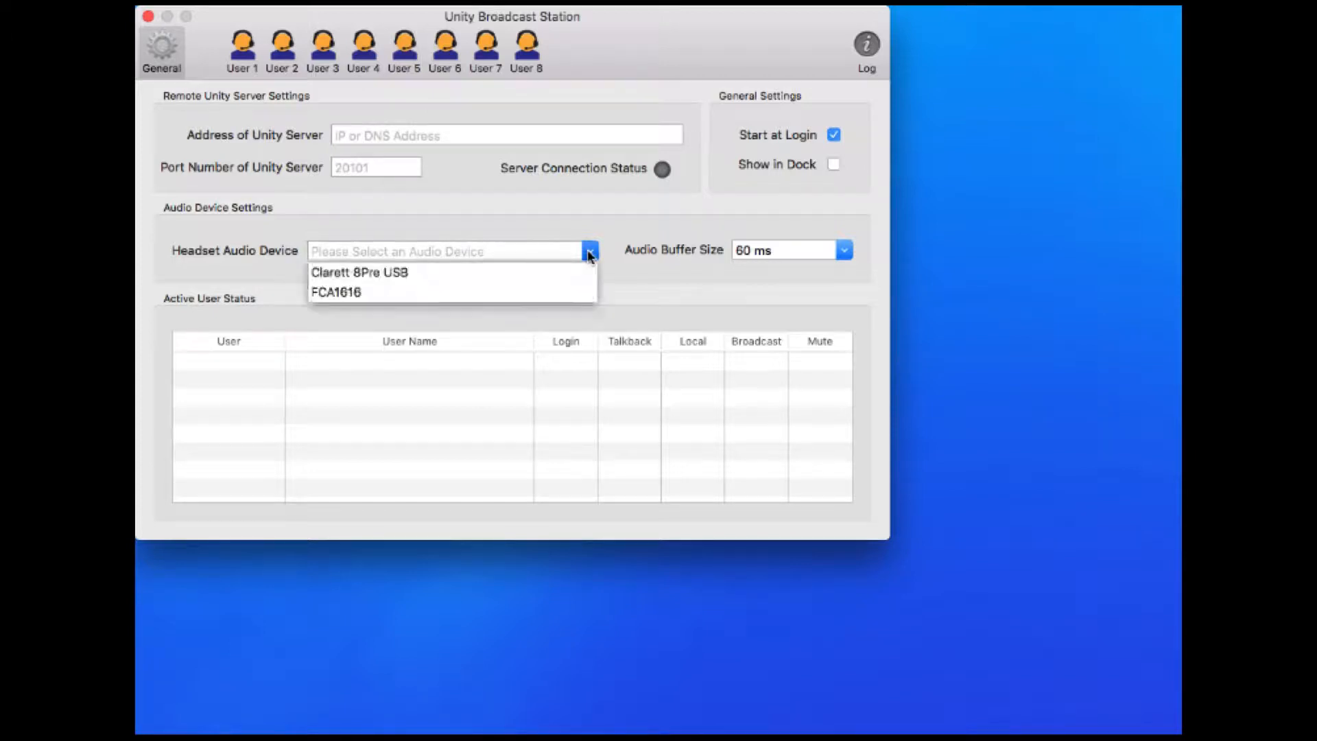
click(347, 273)
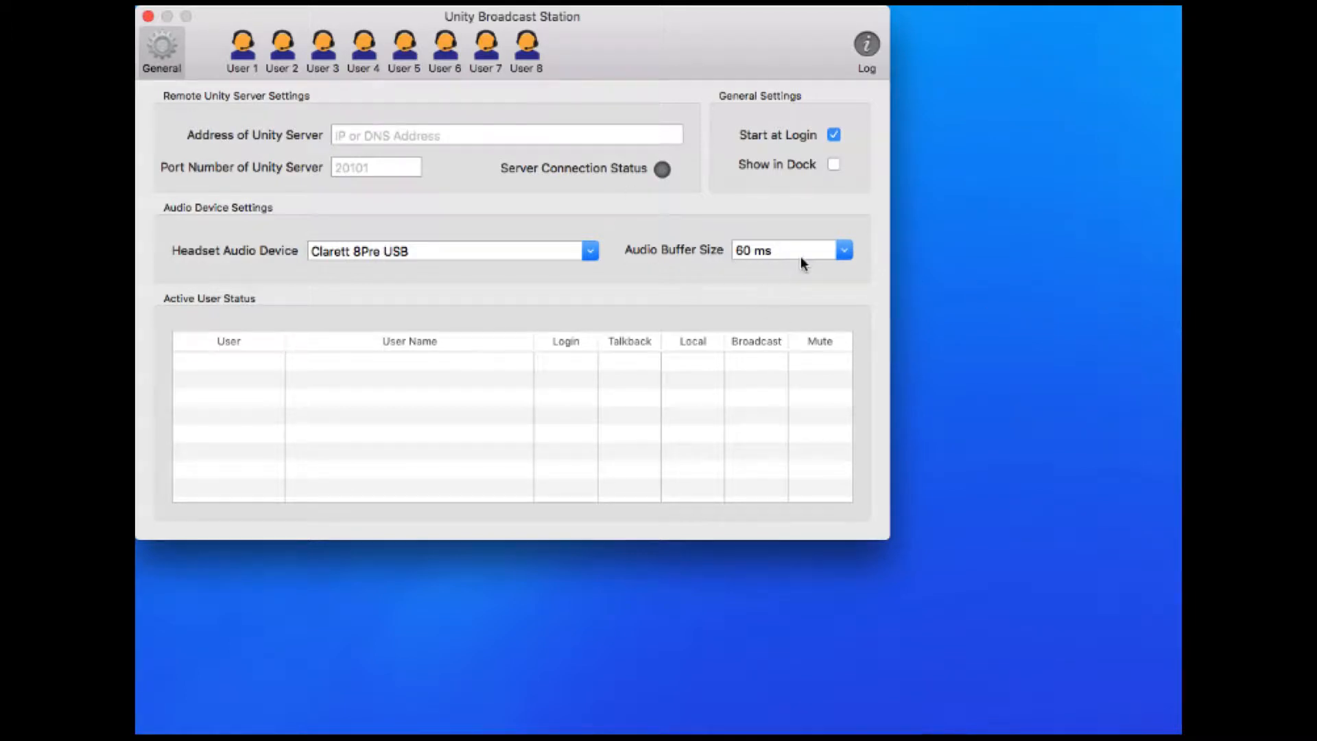
mouse_move(801, 258)
Enter 10.51.1.2 as the Unity server address and connect to the server
mouse_move(510, 425)
click(396, 135)
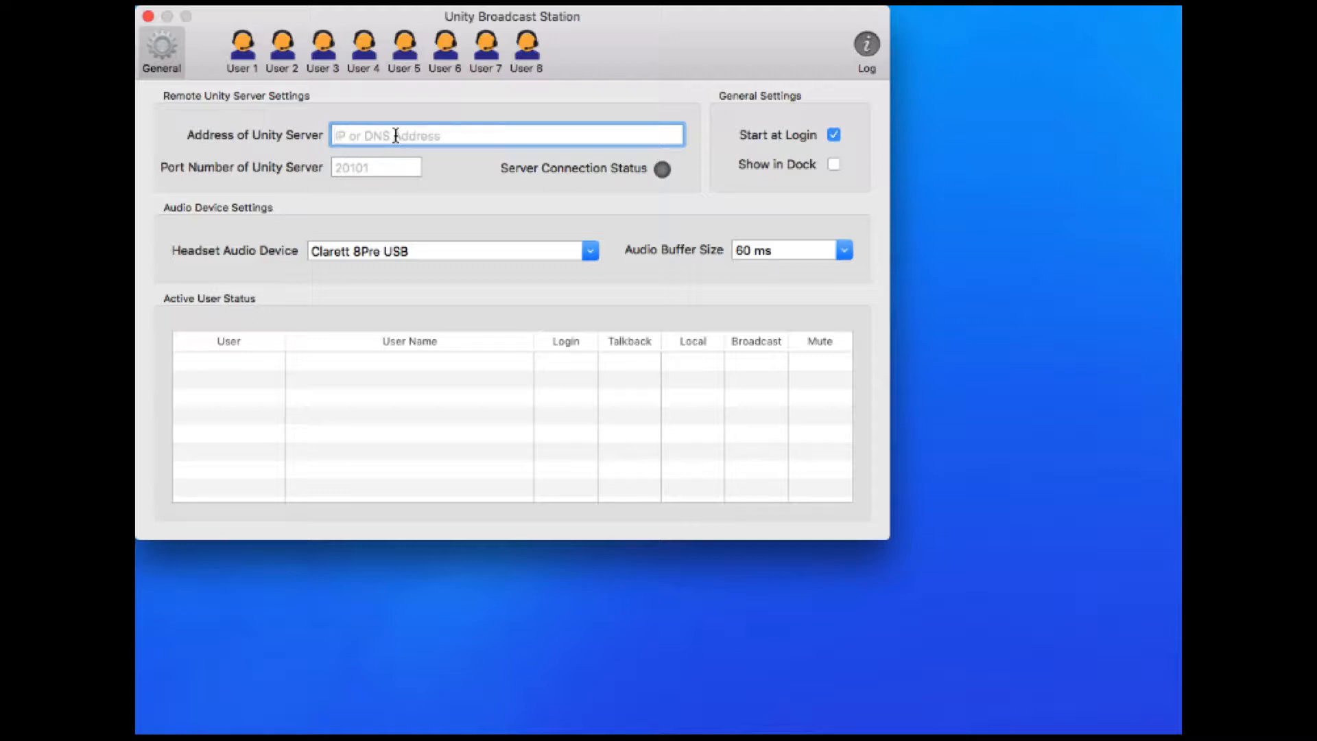
text(10.51.1.2)
key(Return)
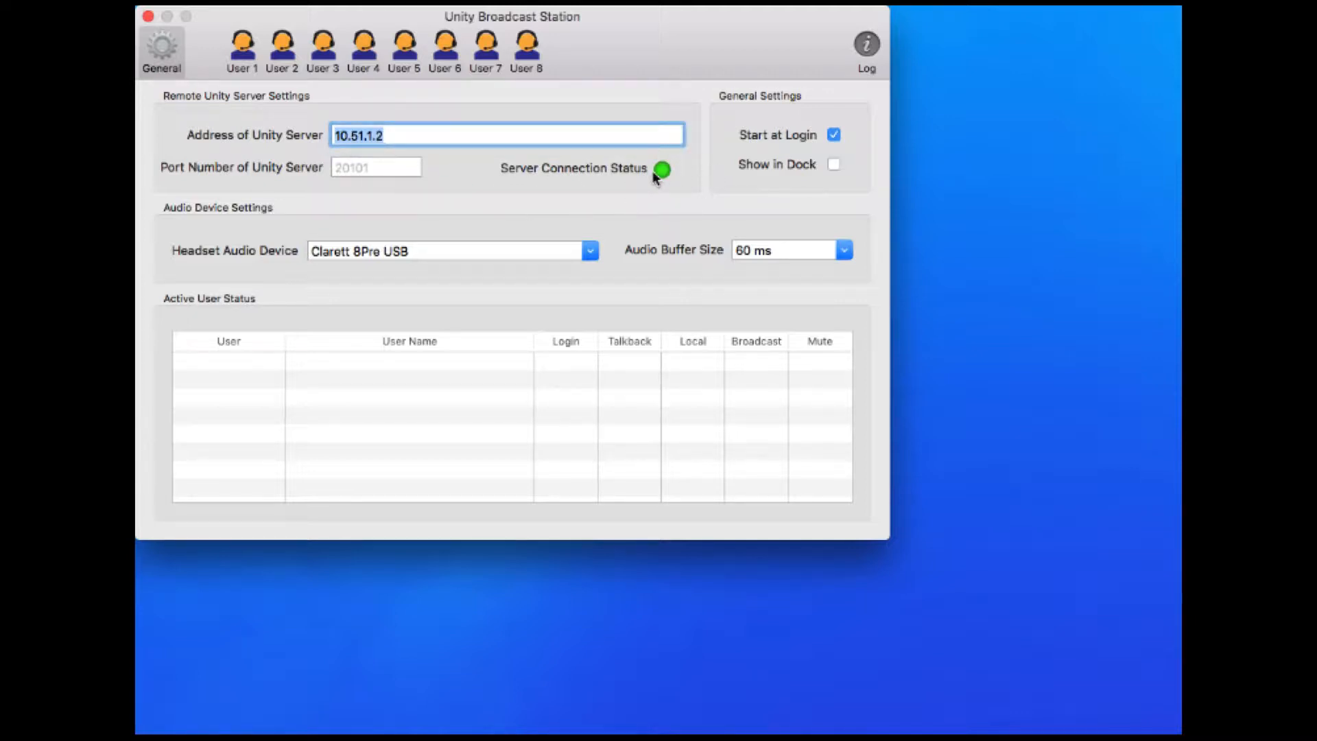
mouse_move(655, 176)
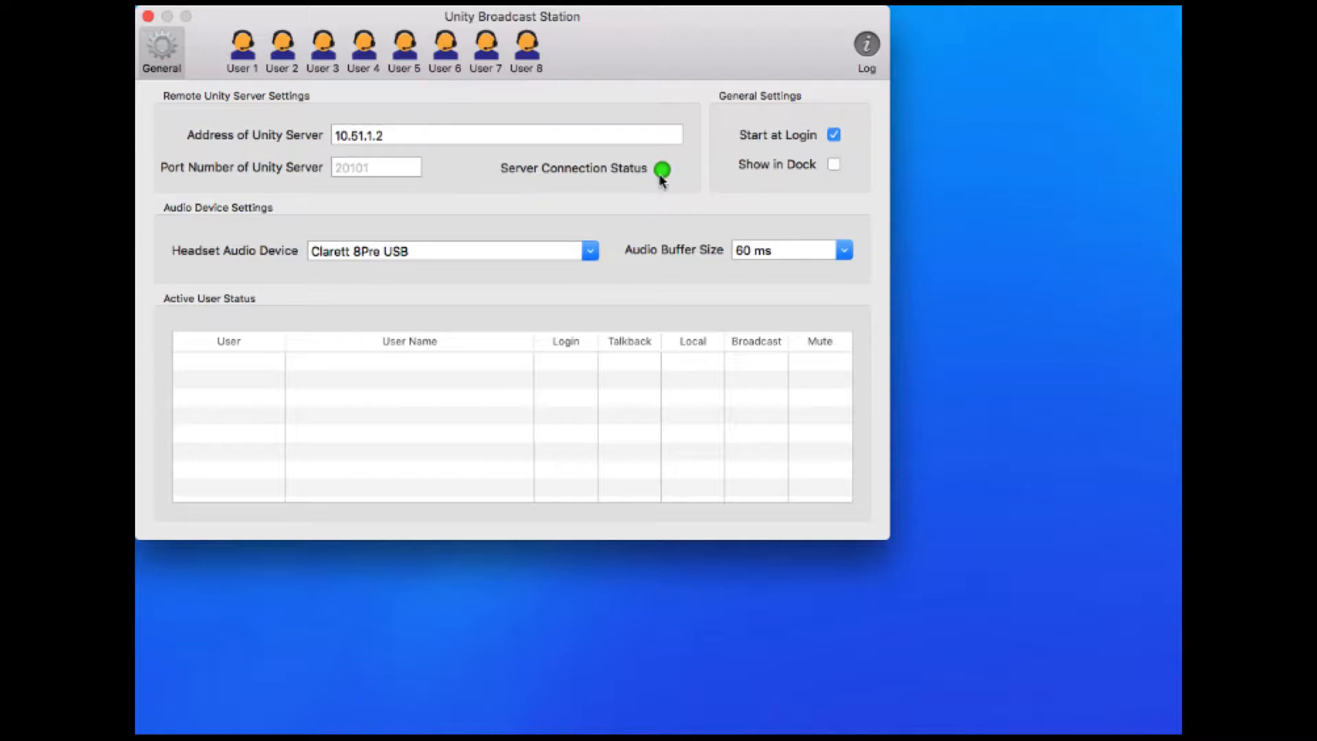
mouse_move(665, 175)
In the User 1 settings, select Talent 1 as the login name
mouse_move(436, 255)
click(249, 53)
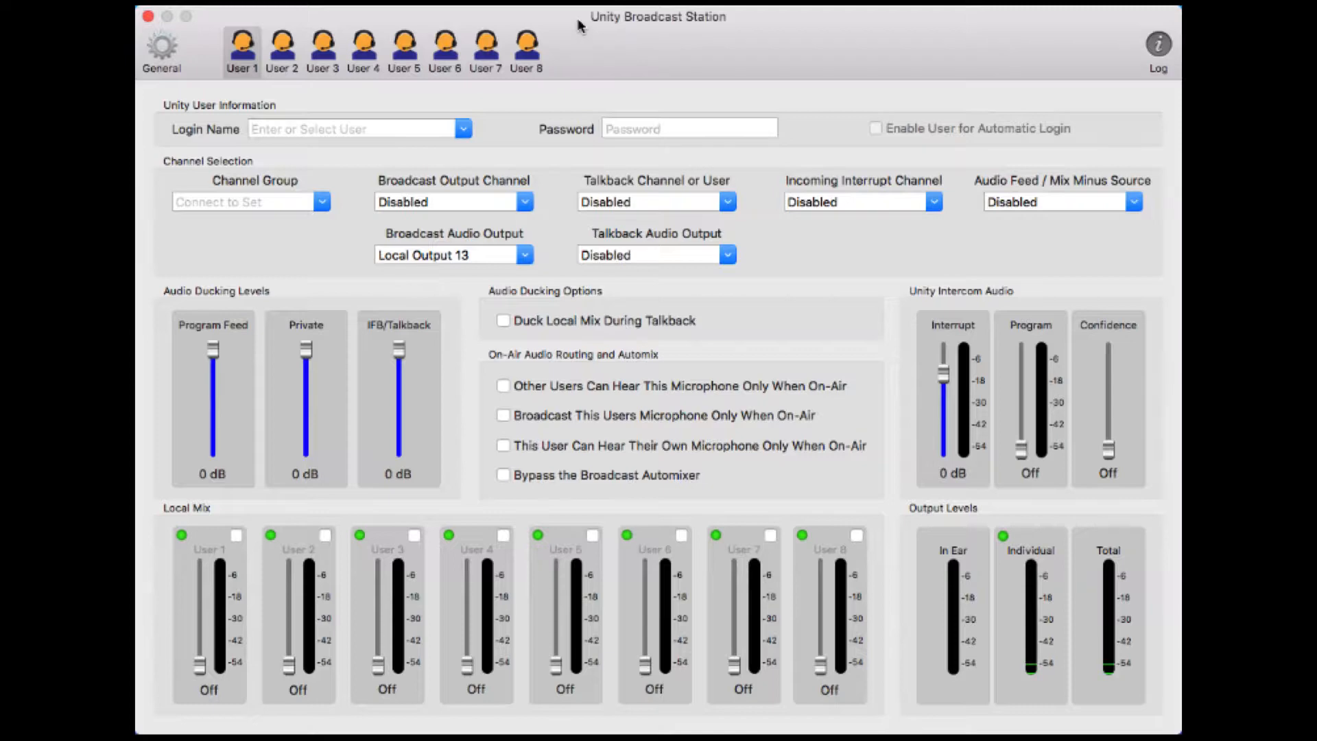
click(465, 130)
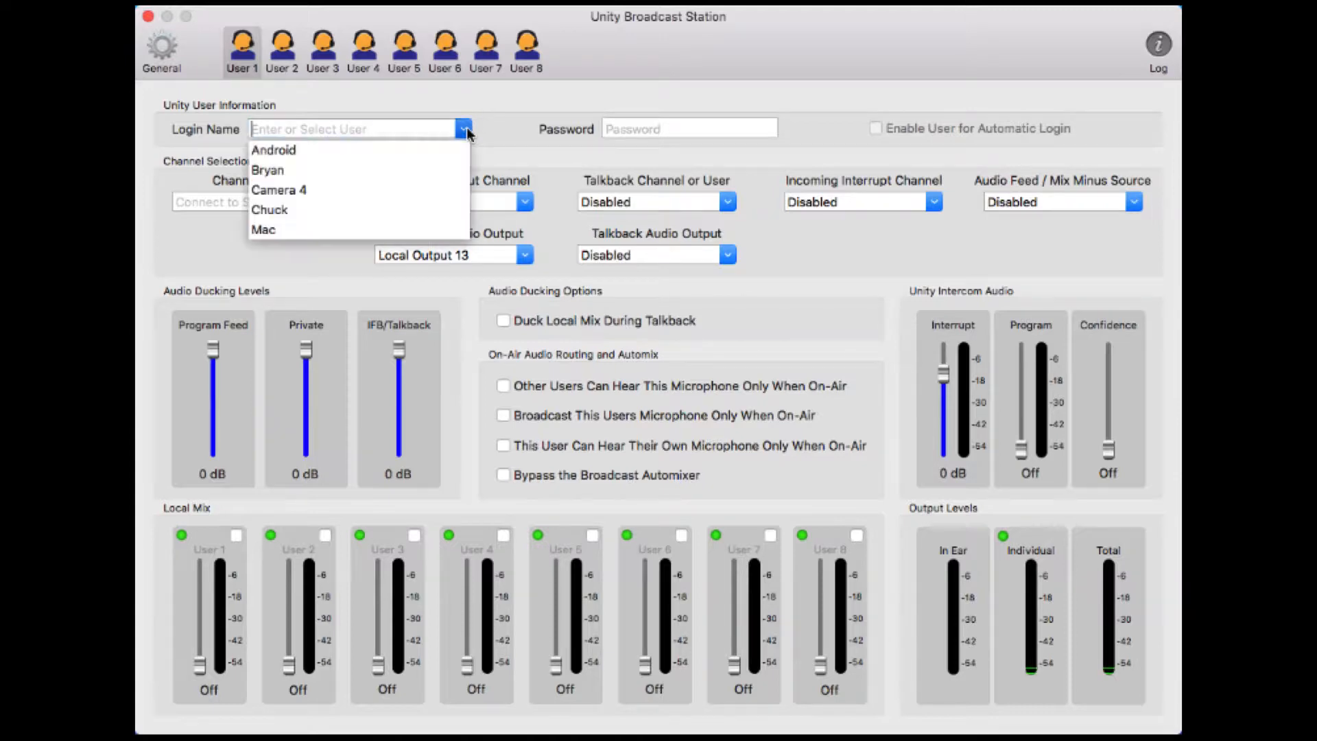
scroll(376, 180, down, 5)
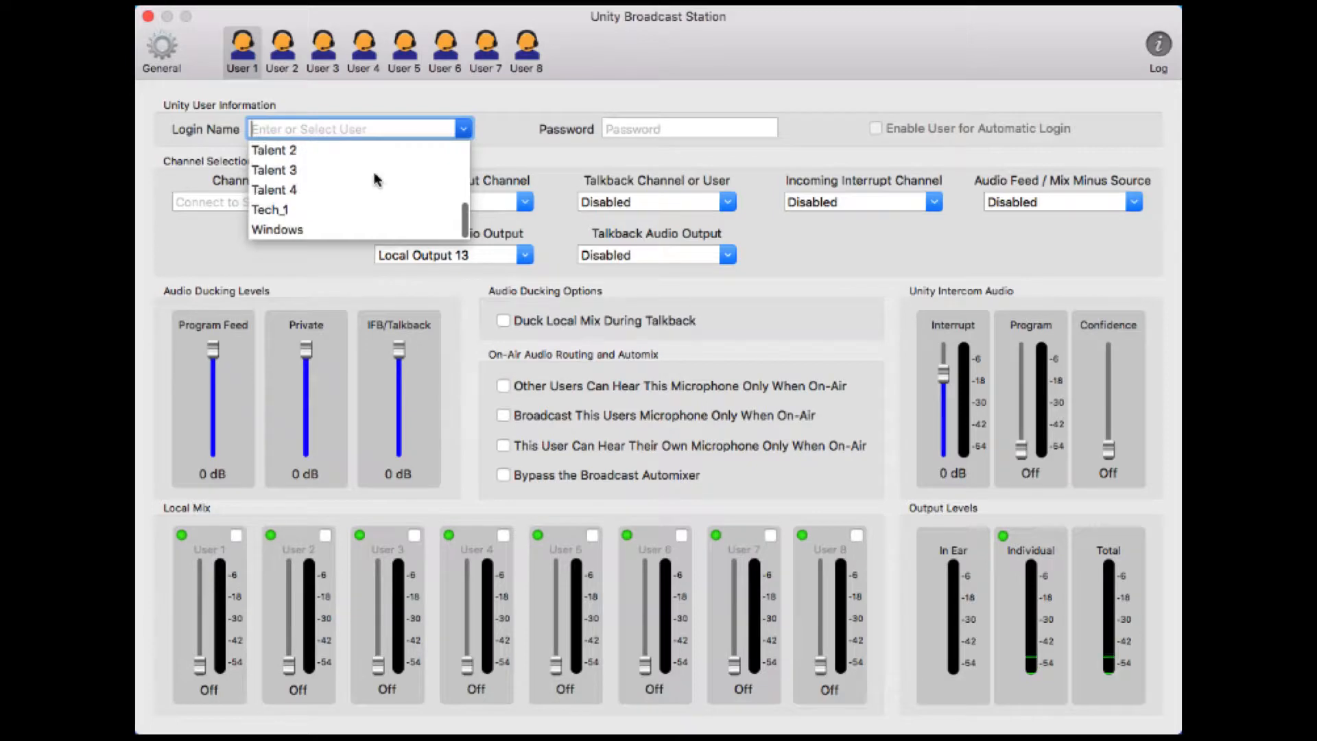
scroll(362, 182, up, 3)
scroll(362, 182, down, 1)
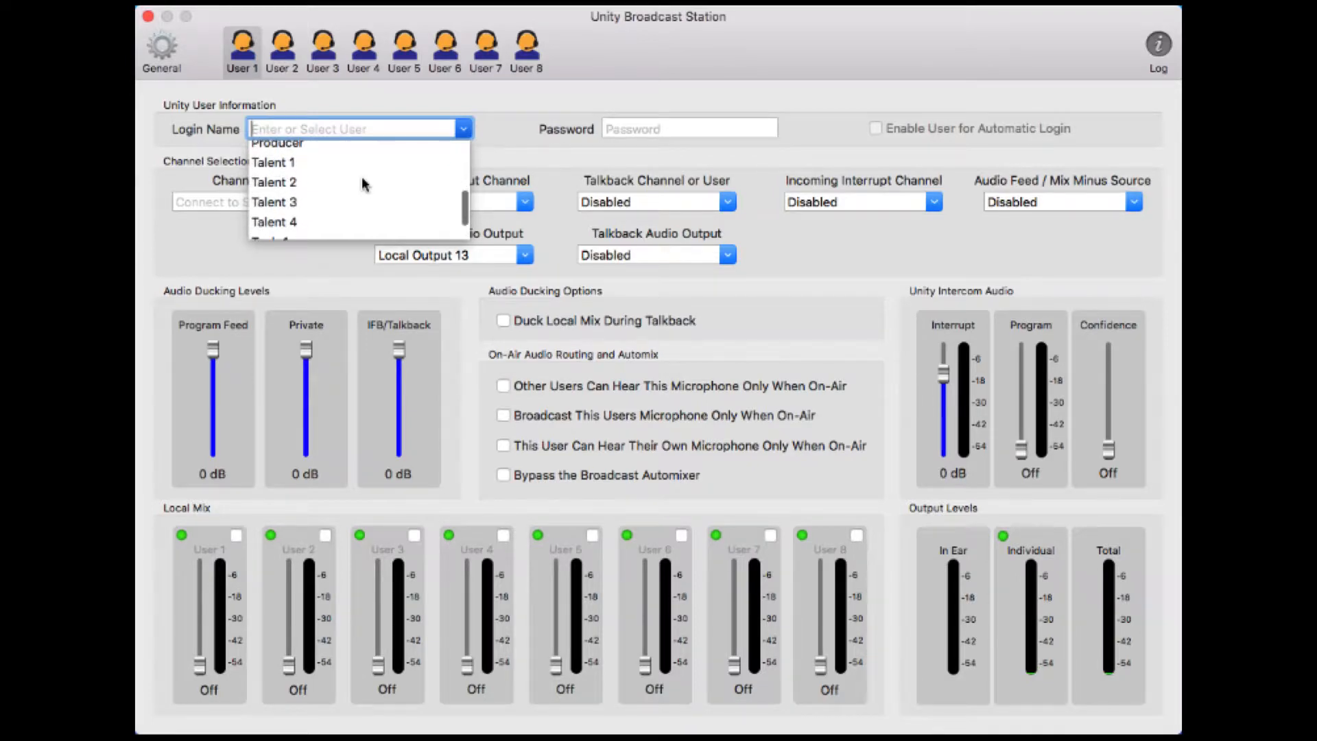
click(285, 163)
click(673, 127)
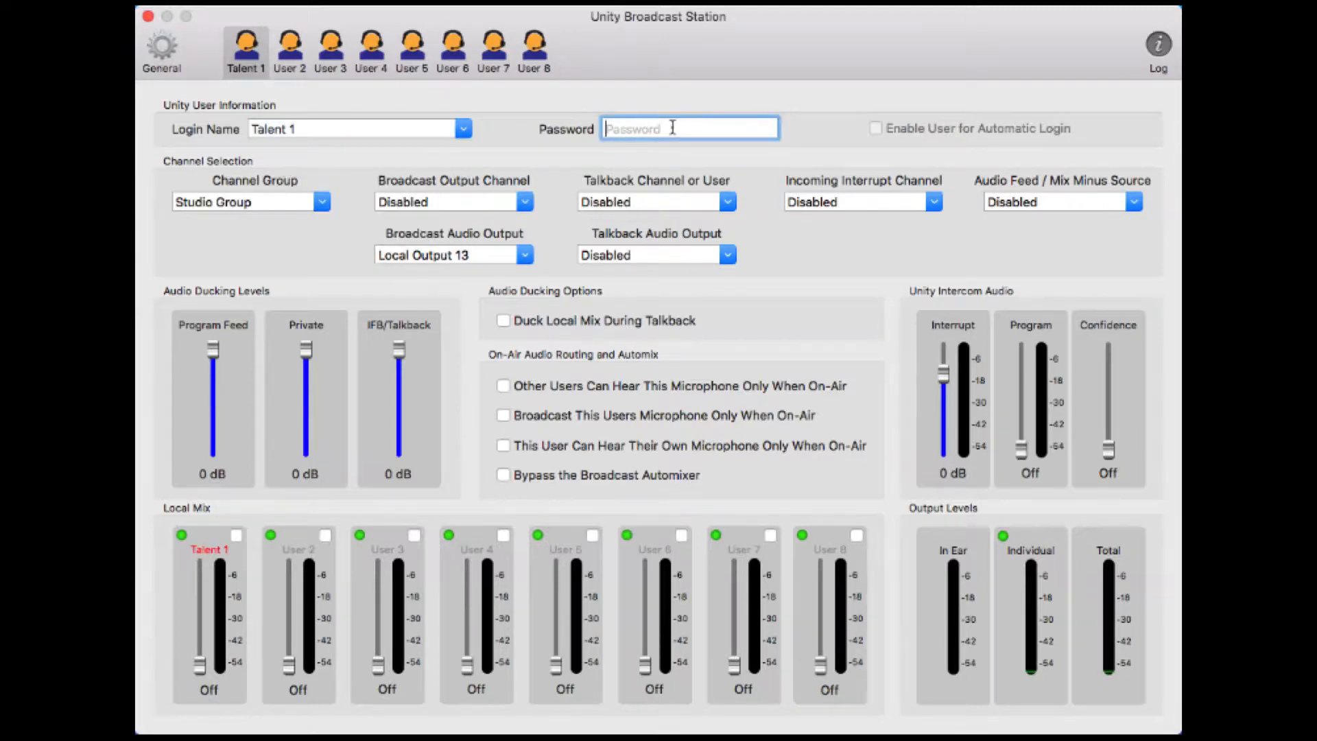
Enter the user's password, enable automatic login, and keep Studio Group as the channel group
text(1234)
key(Return)
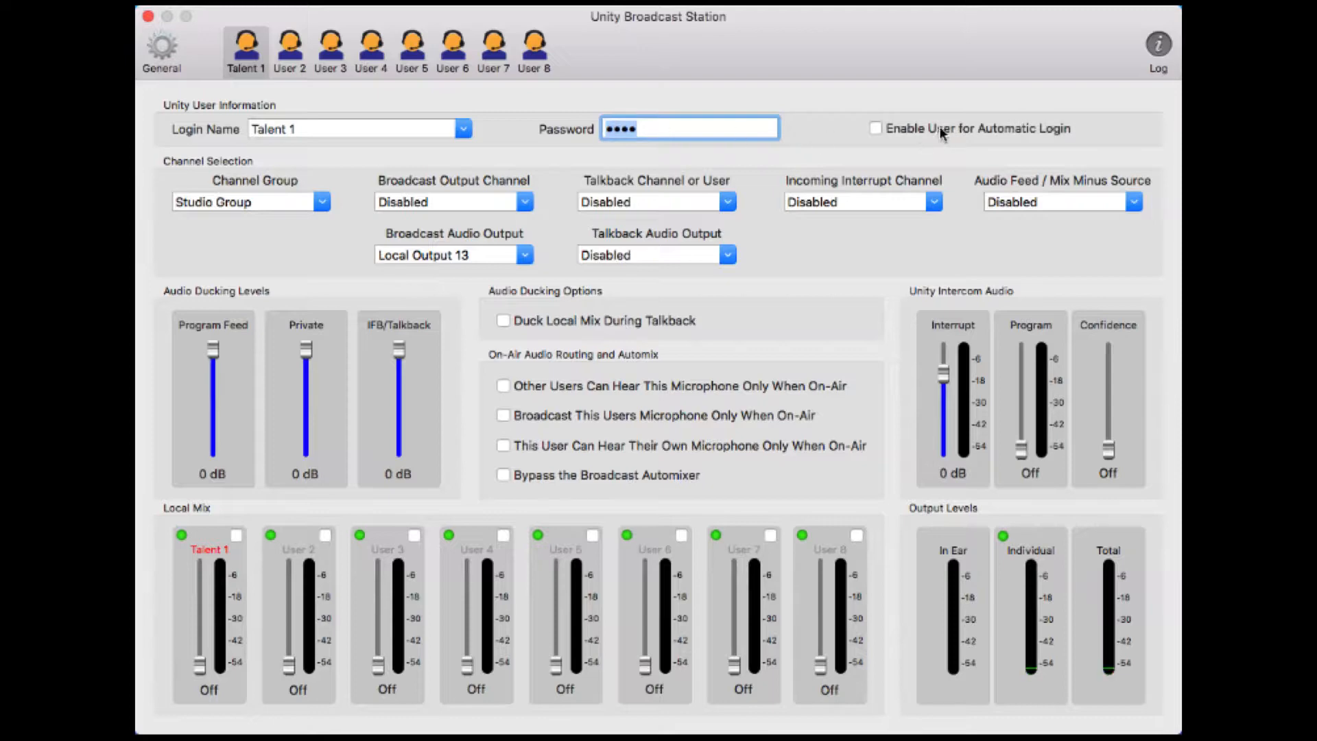
click(877, 128)
click(325, 207)
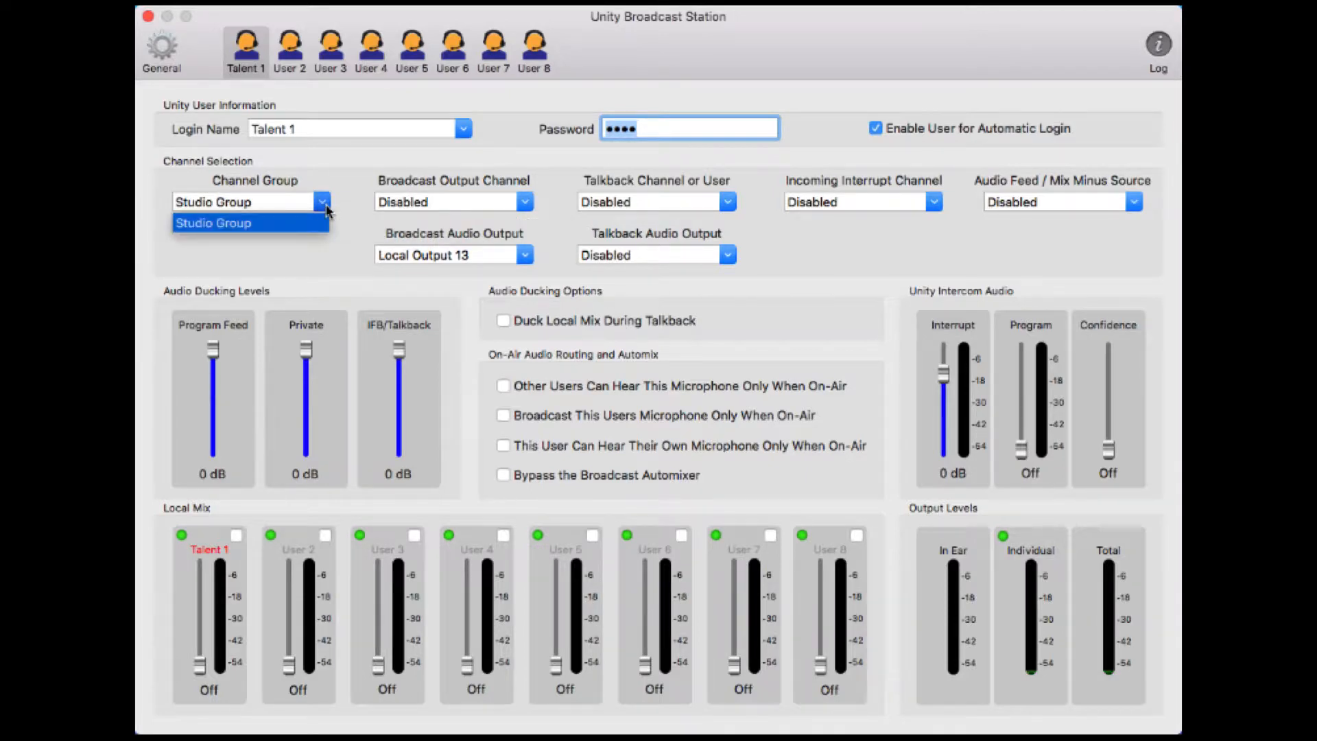
click(283, 242)
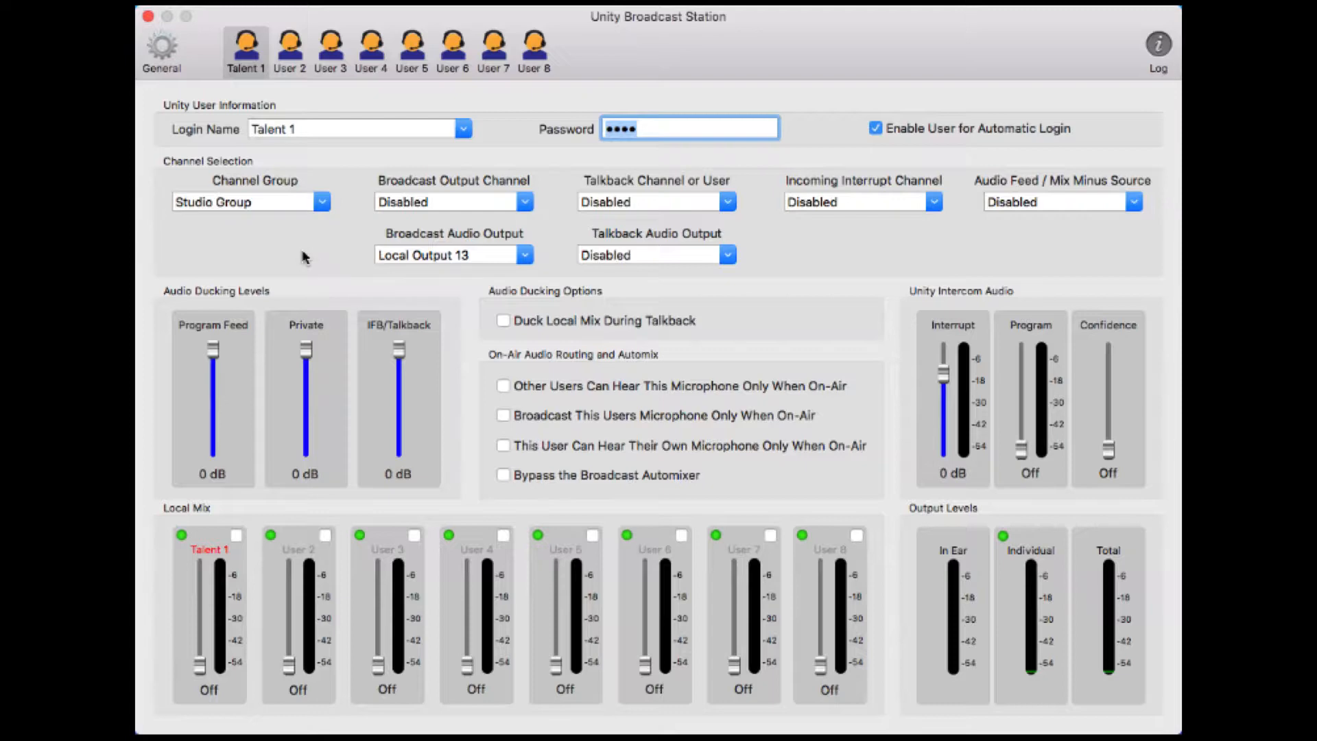
Switch to the General page to see Talent 1 listed as an active, logged-in user
click(155, 53)
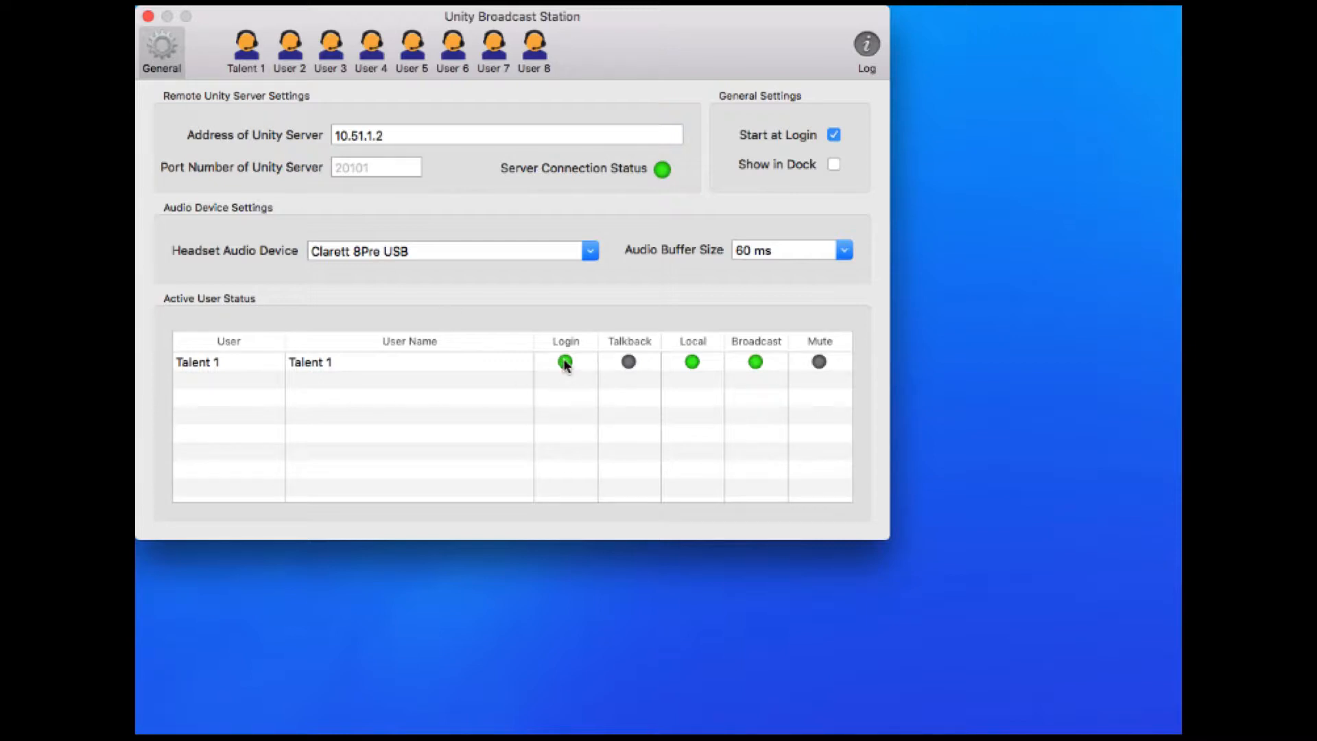
mouse_move(693, 363)
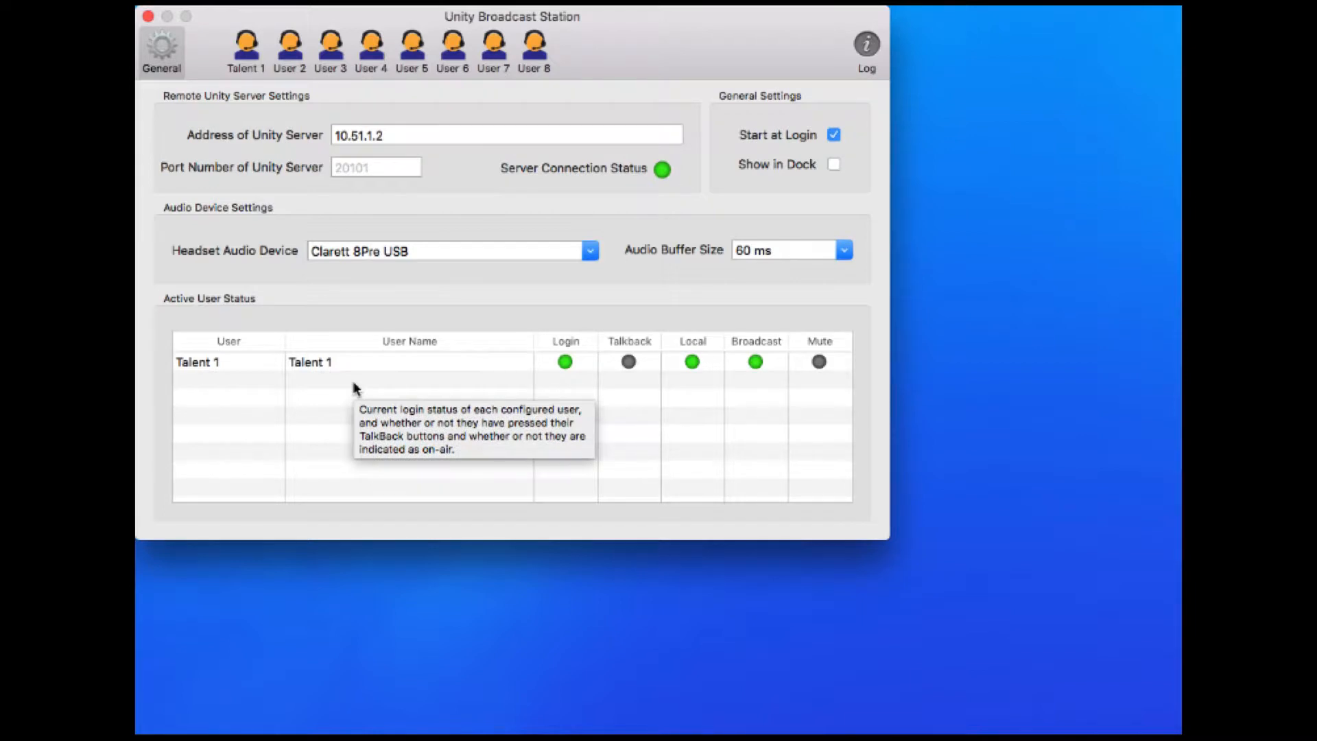
Return to the Talent 1 page, where broadcast audio output is Local Output 13
click(246, 60)
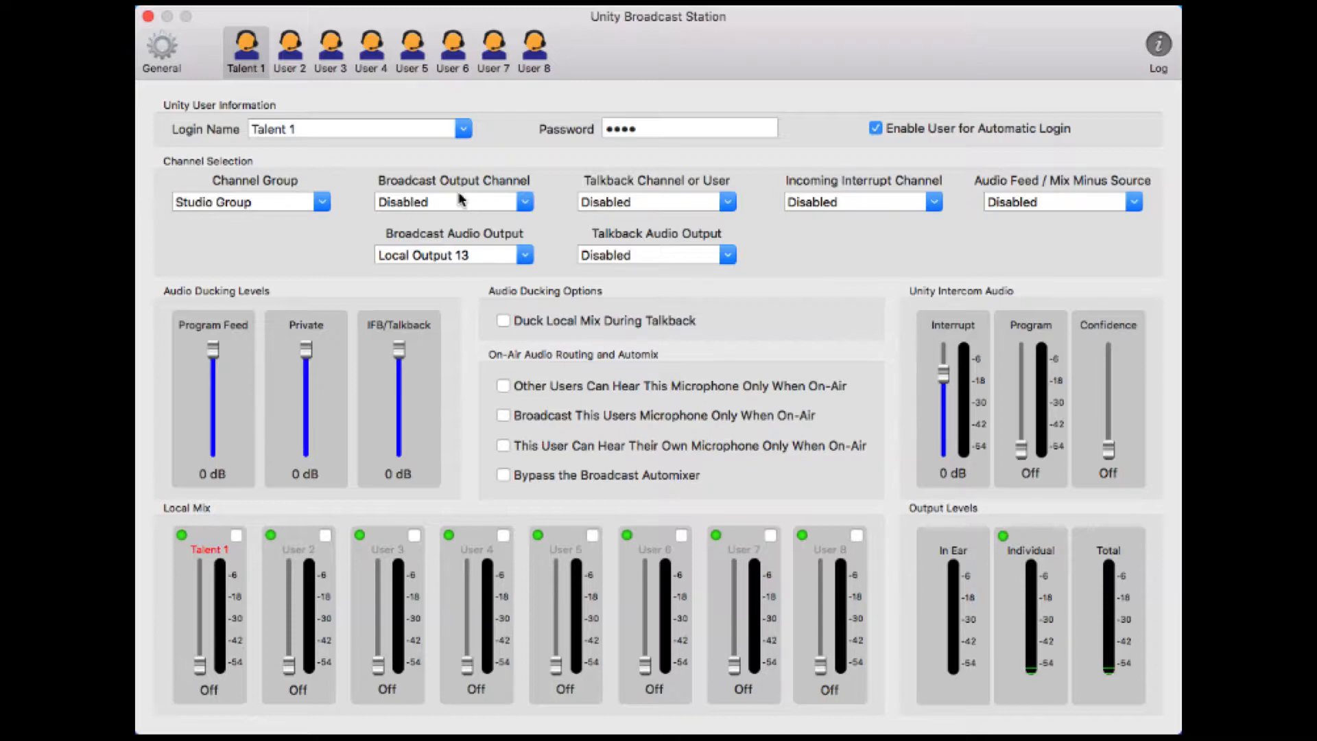
click(519, 204)
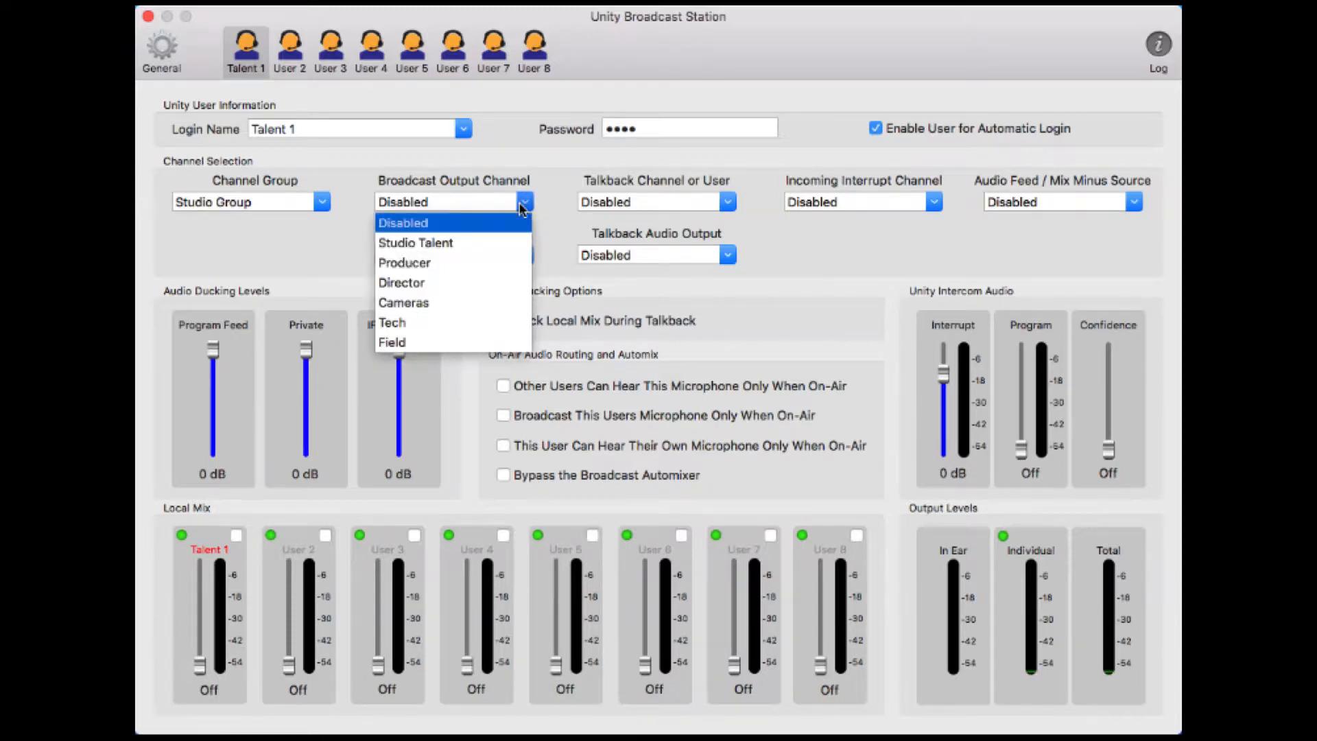
click(318, 249)
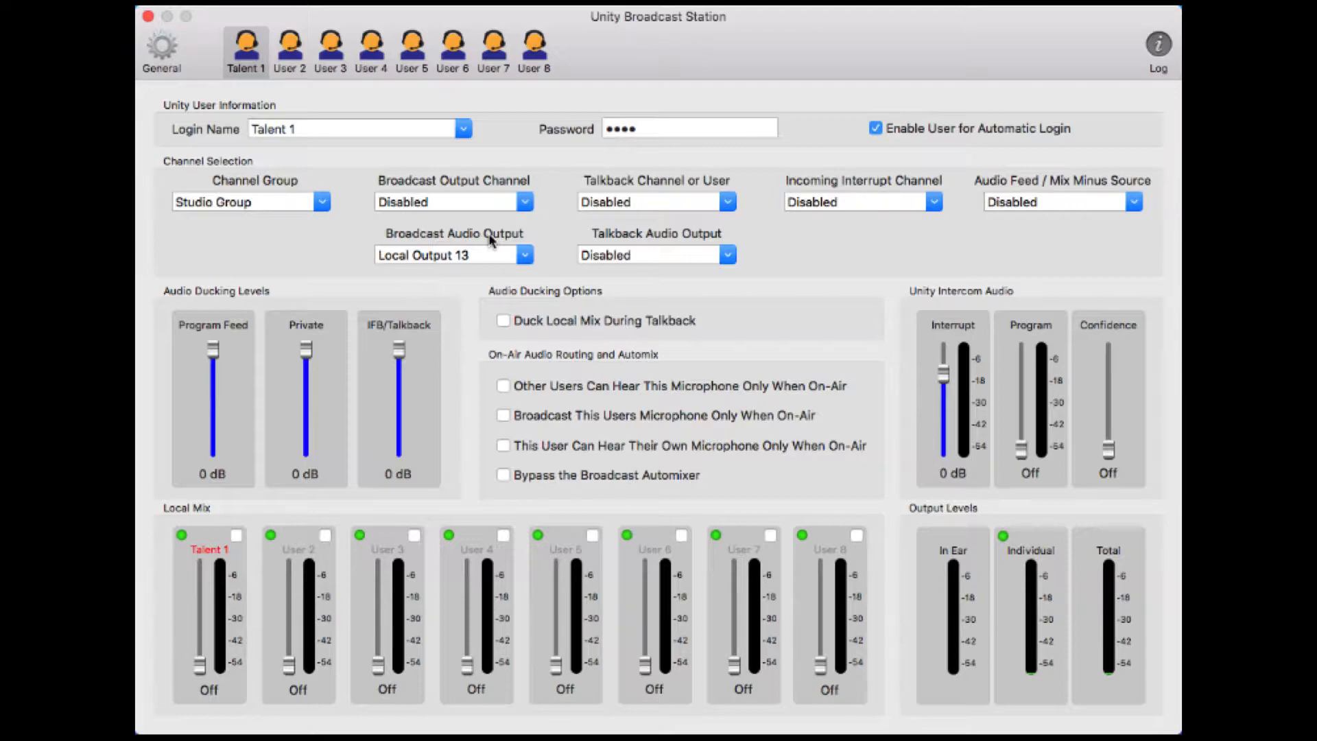
click(525, 257)
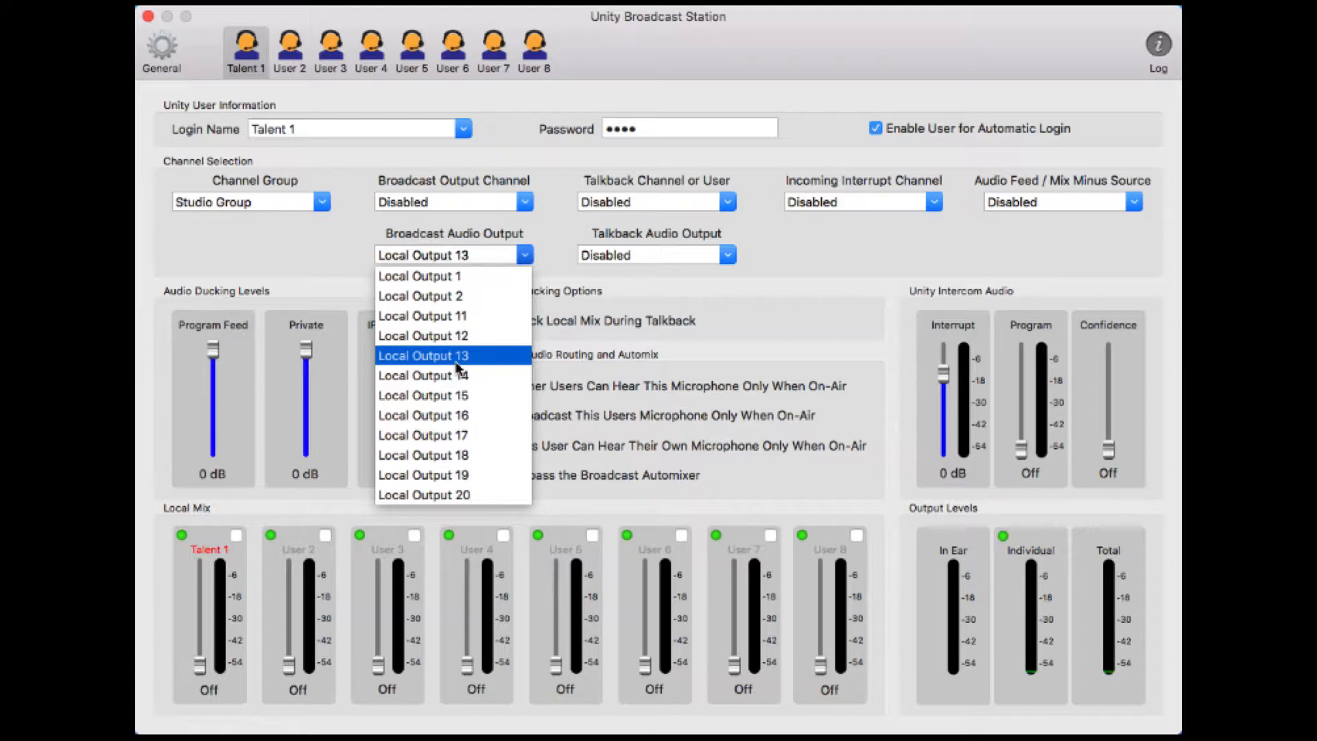
click(316, 248)
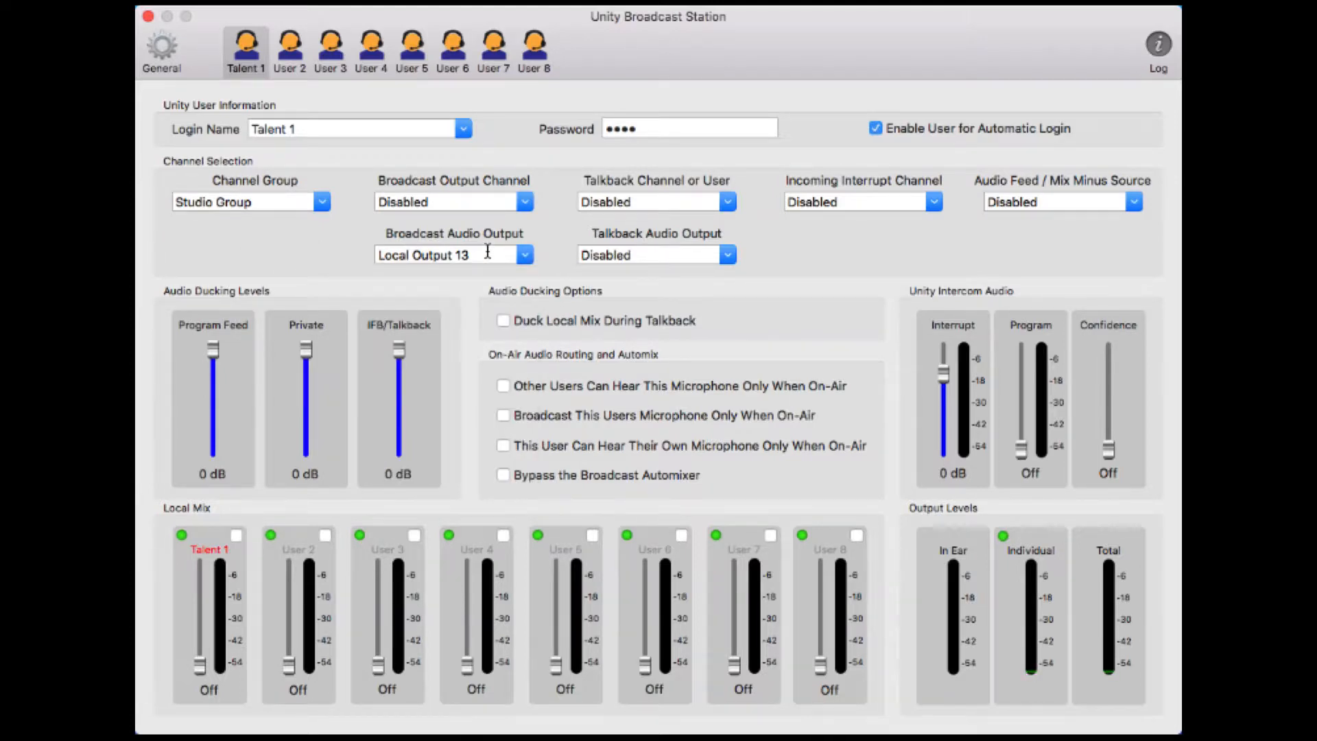
Pick Director from Talent 1's Talkback Channel or User list
mouse_move(488, 252)
mouse_move(660, 202)
click(728, 205)
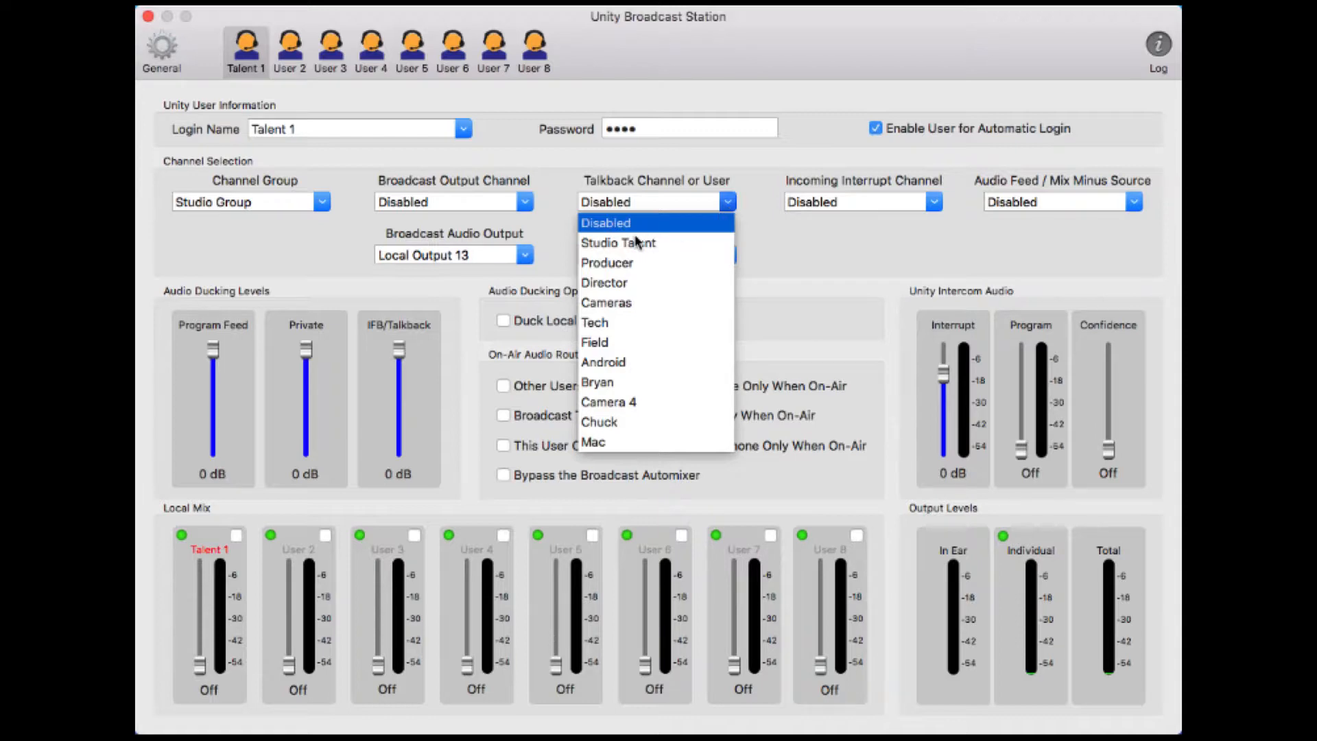
click(612, 282)
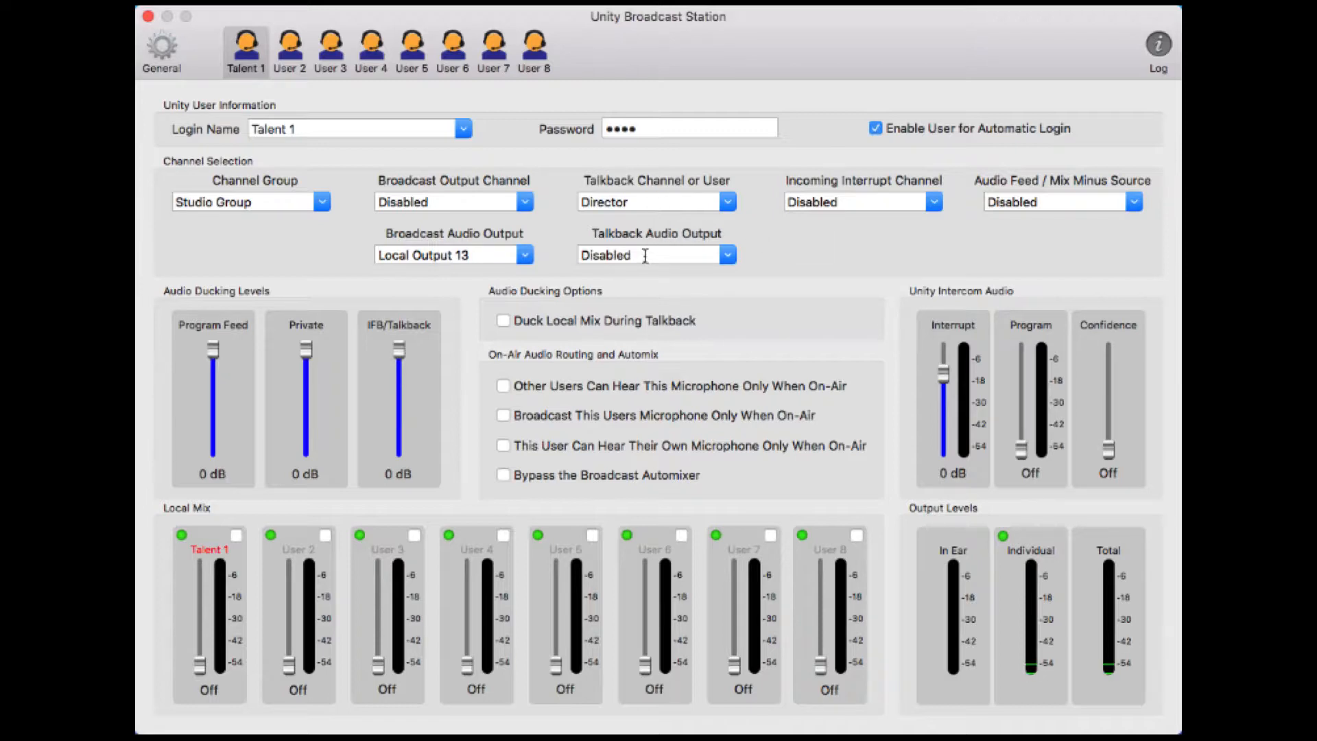
mouse_move(644, 256)
Choose Studio Talent from Talent 1's Incoming Interrupt Channel list
click(933, 203)
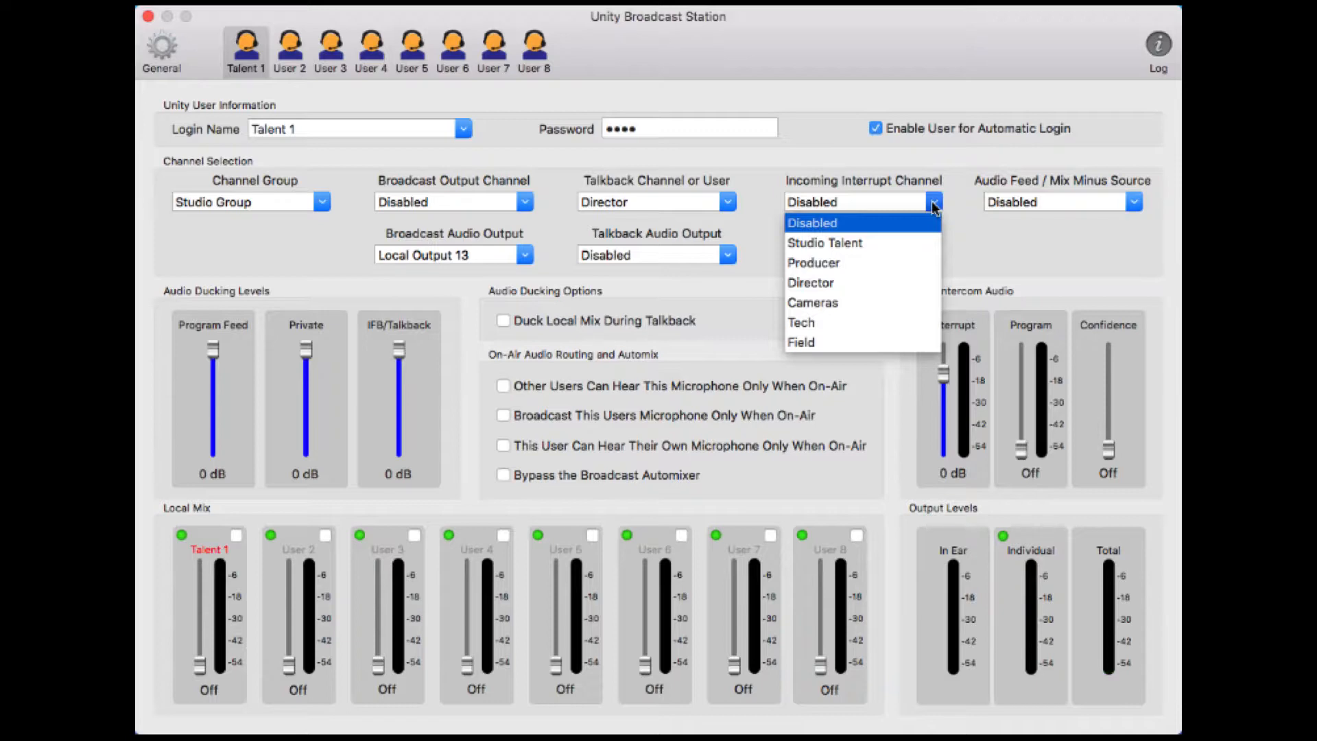
click(838, 243)
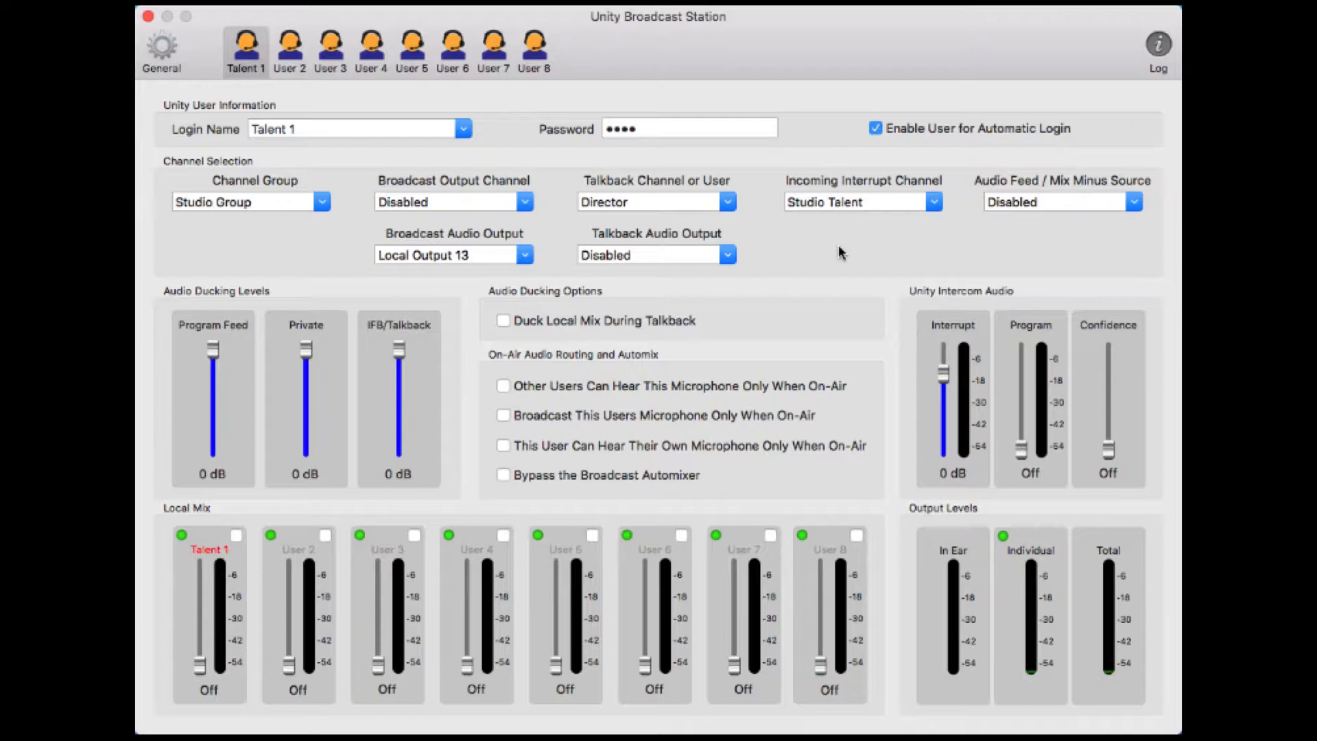
Expand the Audio Feed / Mix Minus Source list showing Disabled, Local Input 1–8 and Streaming Music
click(1135, 203)
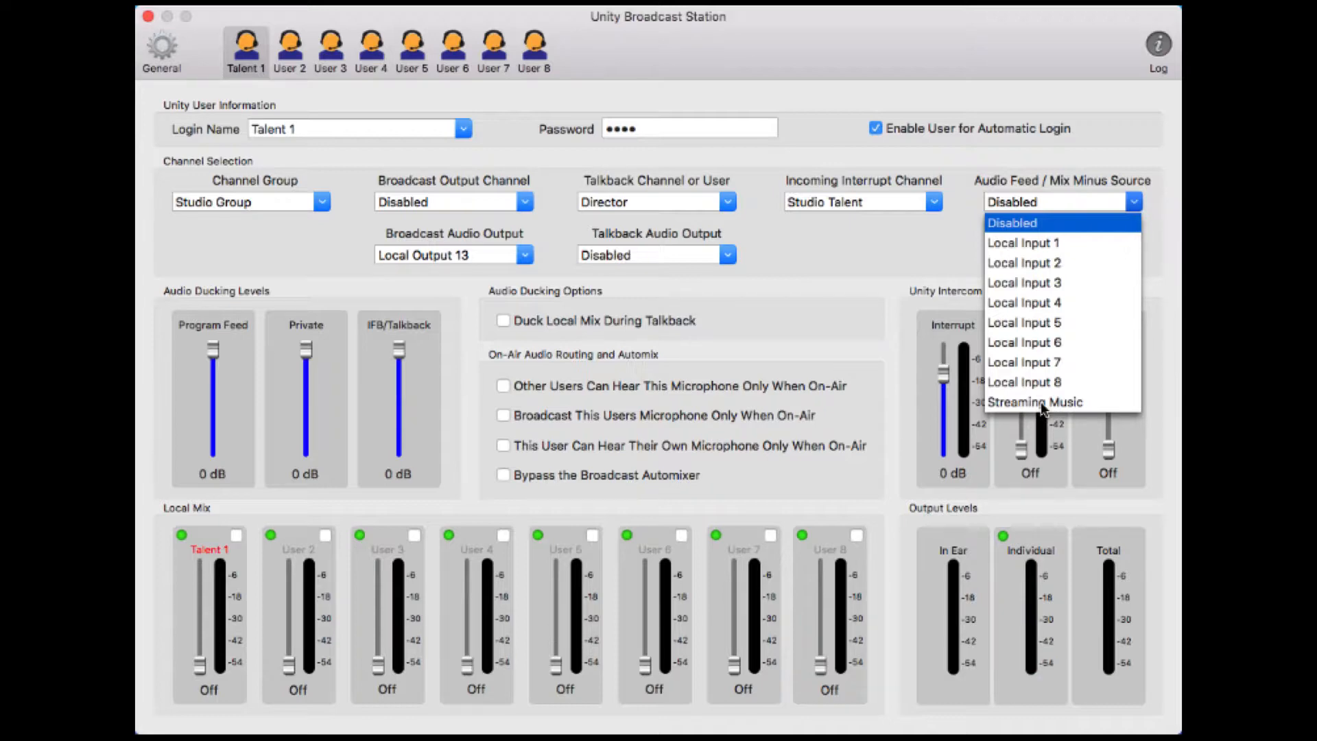
Pick Local Input 1 as Talent 1's audio feed / mix minus source
click(1028, 244)
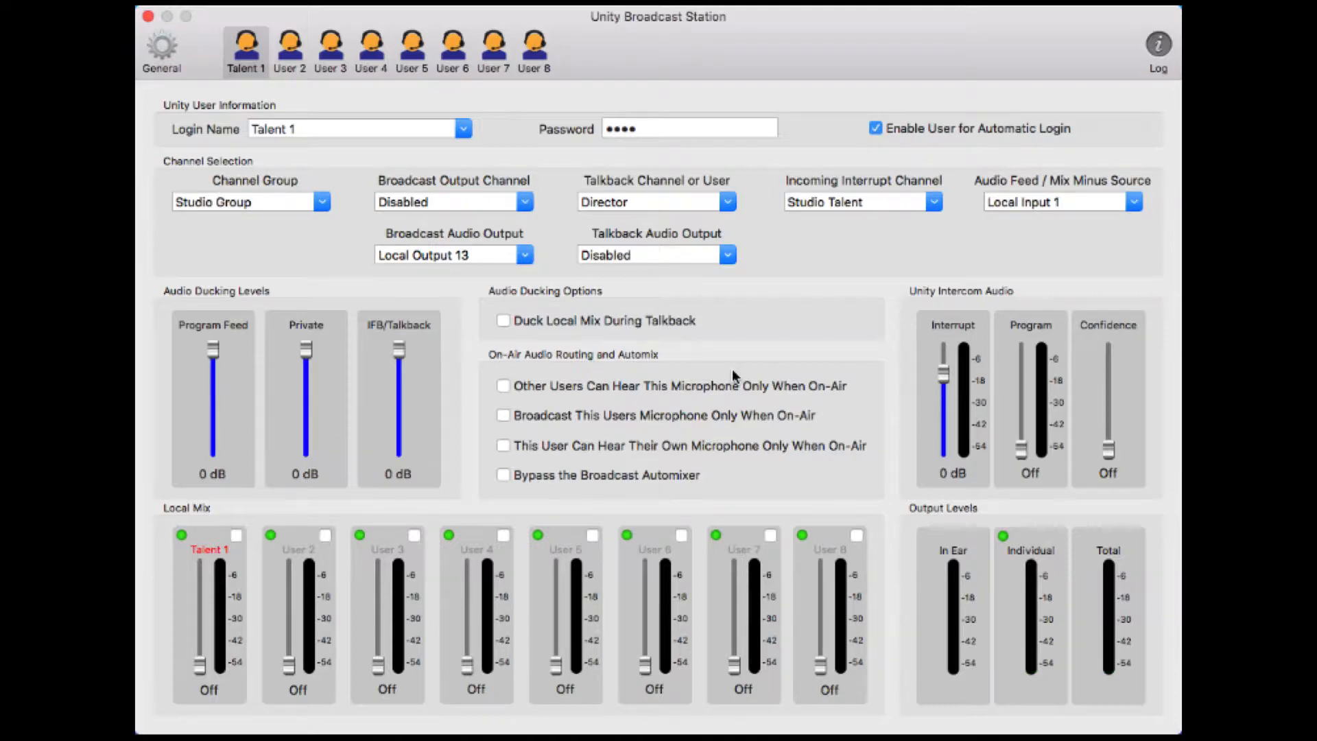
mouse_move(733, 376)
Set the ducking levels: adjust Program Feed, Private to -20 dB, IFB/Talkback to -∞ dB
drag(215, 350, 215, 446)
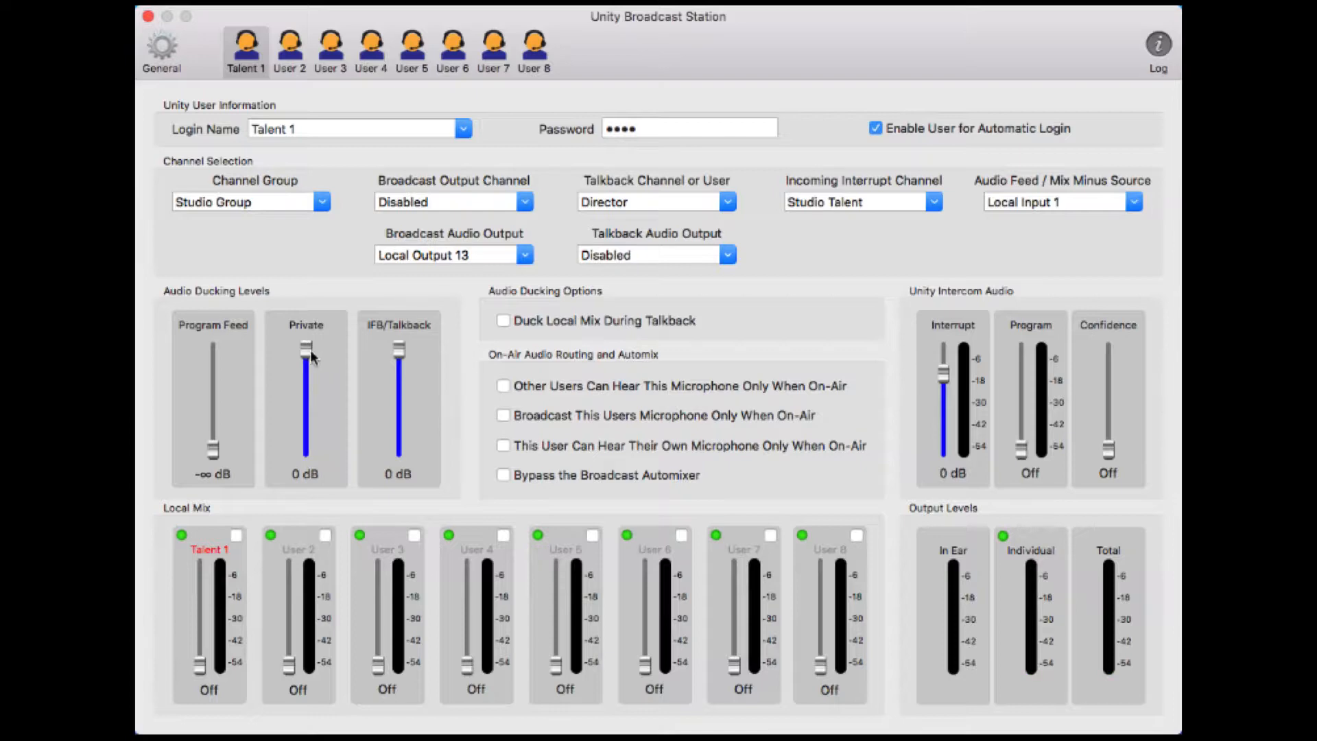
drag(307, 351, 312, 472)
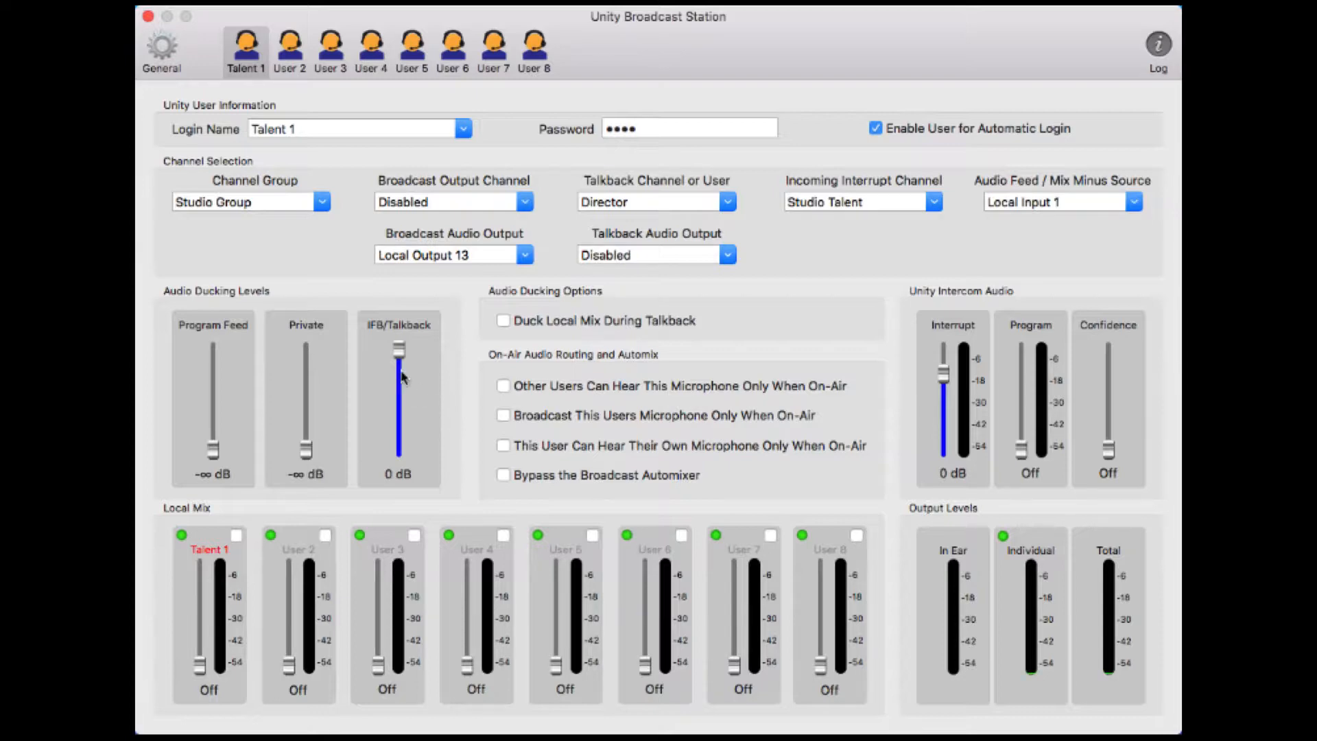
drag(399, 351, 396, 471)
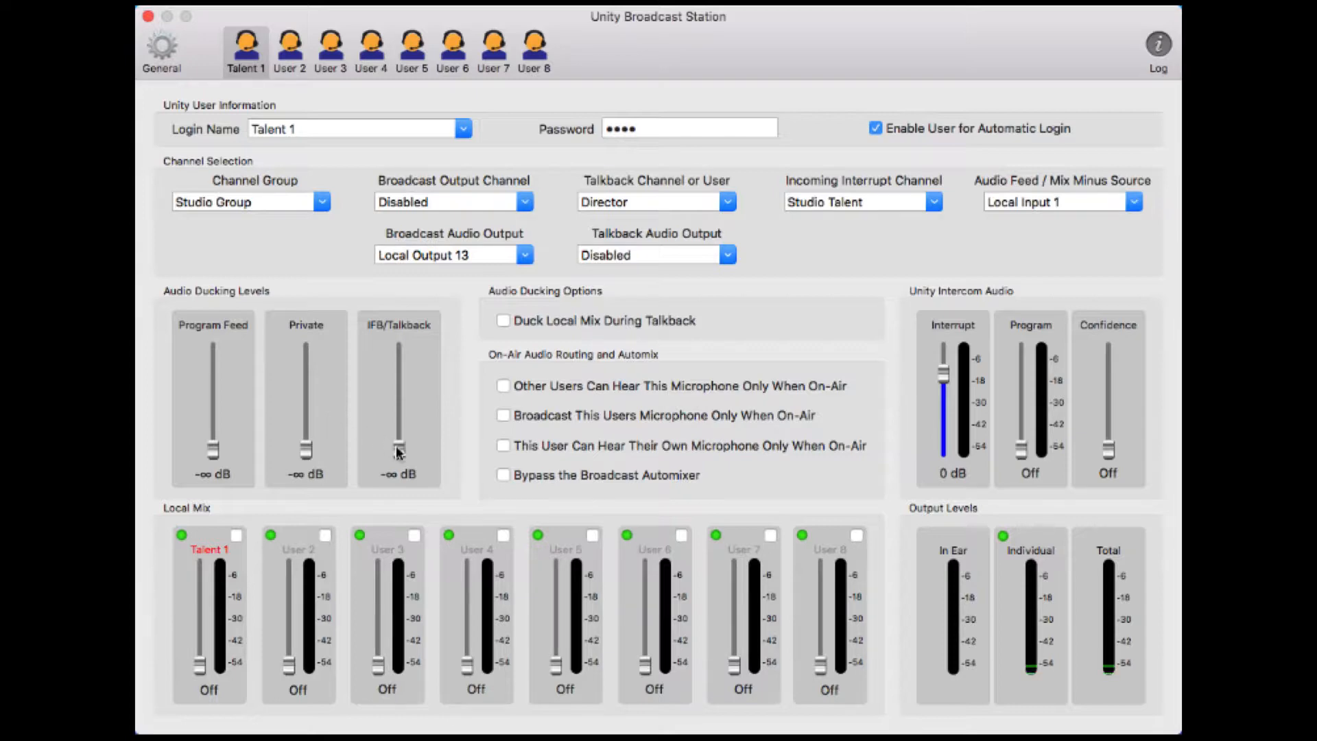
drag(397, 447, 397, 430)
drag(402, 435, 399, 452)
Turn on 'Duck Local Mix During Talkback' under Audio Ducking Options
click(506, 321)
Enable both on-air-only options: other users hear this microphone, and this user hears their own
mouse_move(761, 388)
mouse_move(708, 352)
mouse_move(505, 417)
click(504, 386)
mouse_move(545, 448)
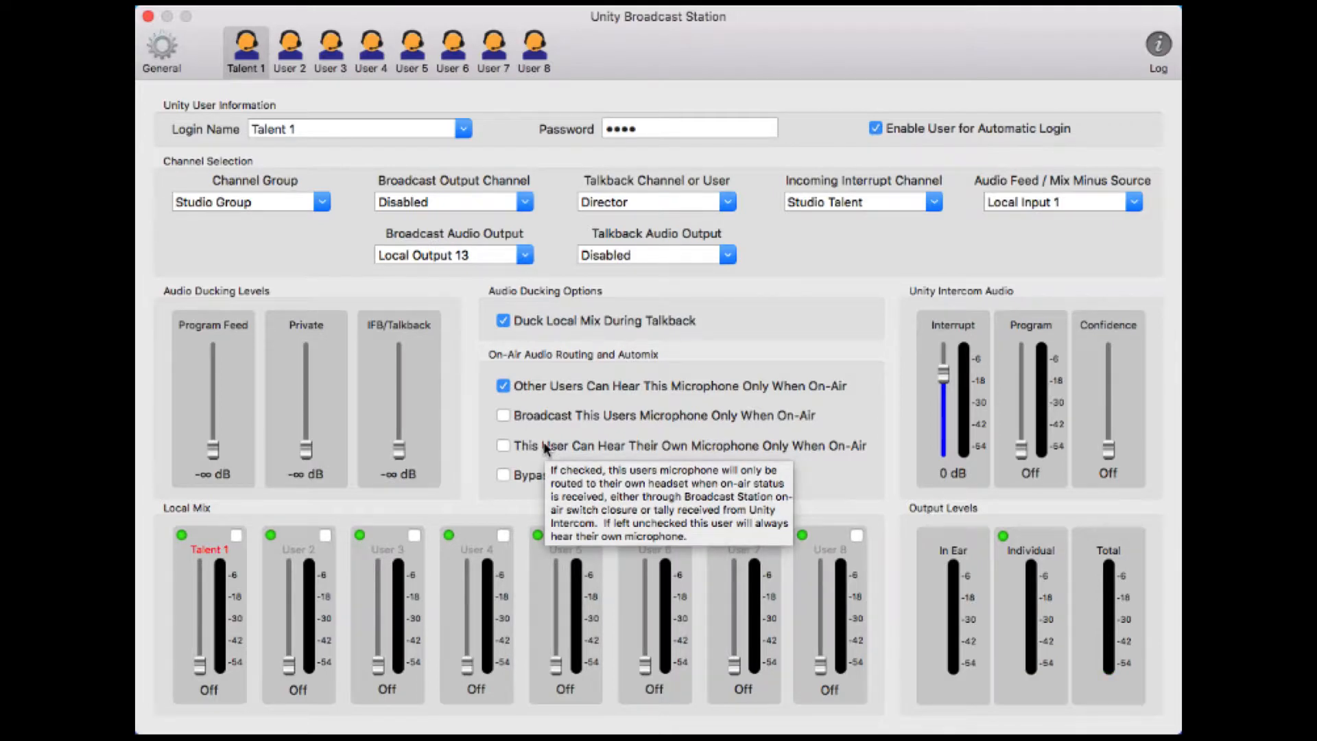
click(503, 446)
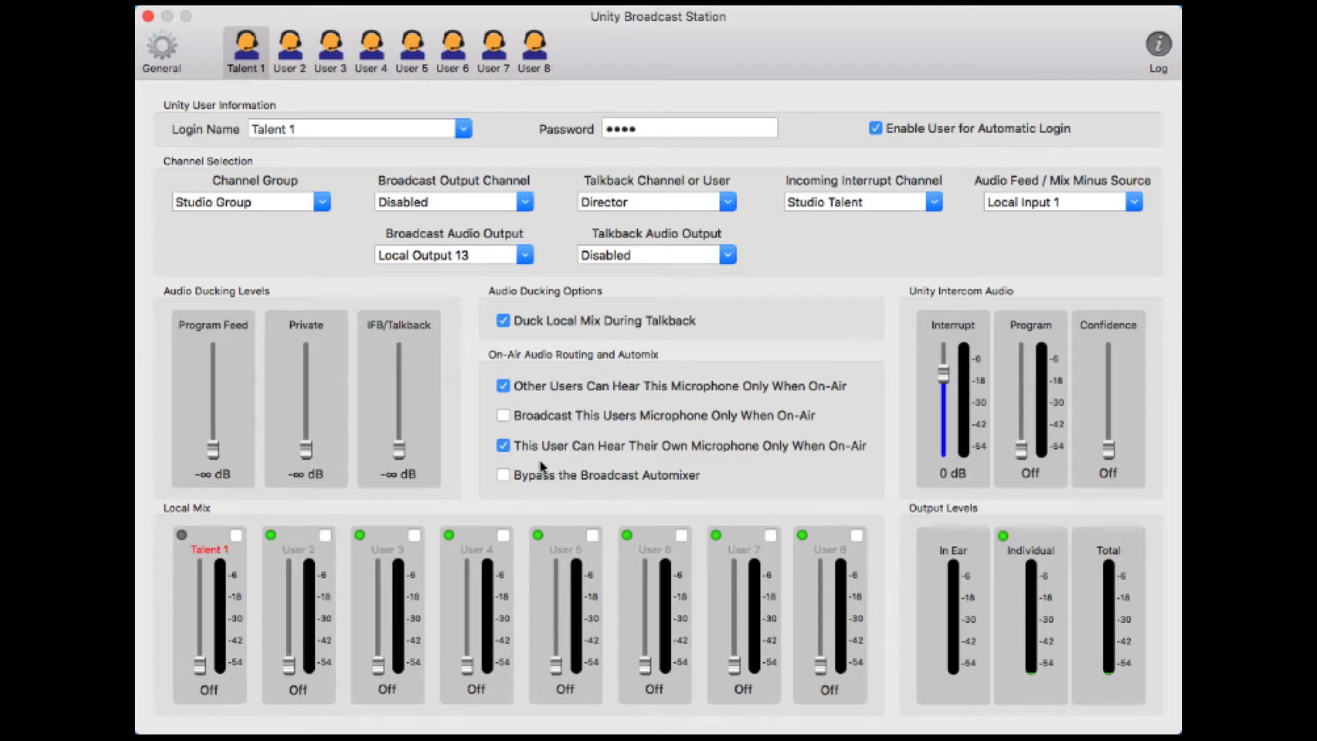
mouse_move(513, 482)
click(504, 476)
click(504, 478)
Fine-tune the Program intercom slider until it reads -32 dB, leaving Interrupt at 0 dB
mouse_move(947, 379)
mouse_down()
mouse_move(946, 410)
mouse_move(950, 376)
mouse_up()
drag(1021, 457, 1027, 417)
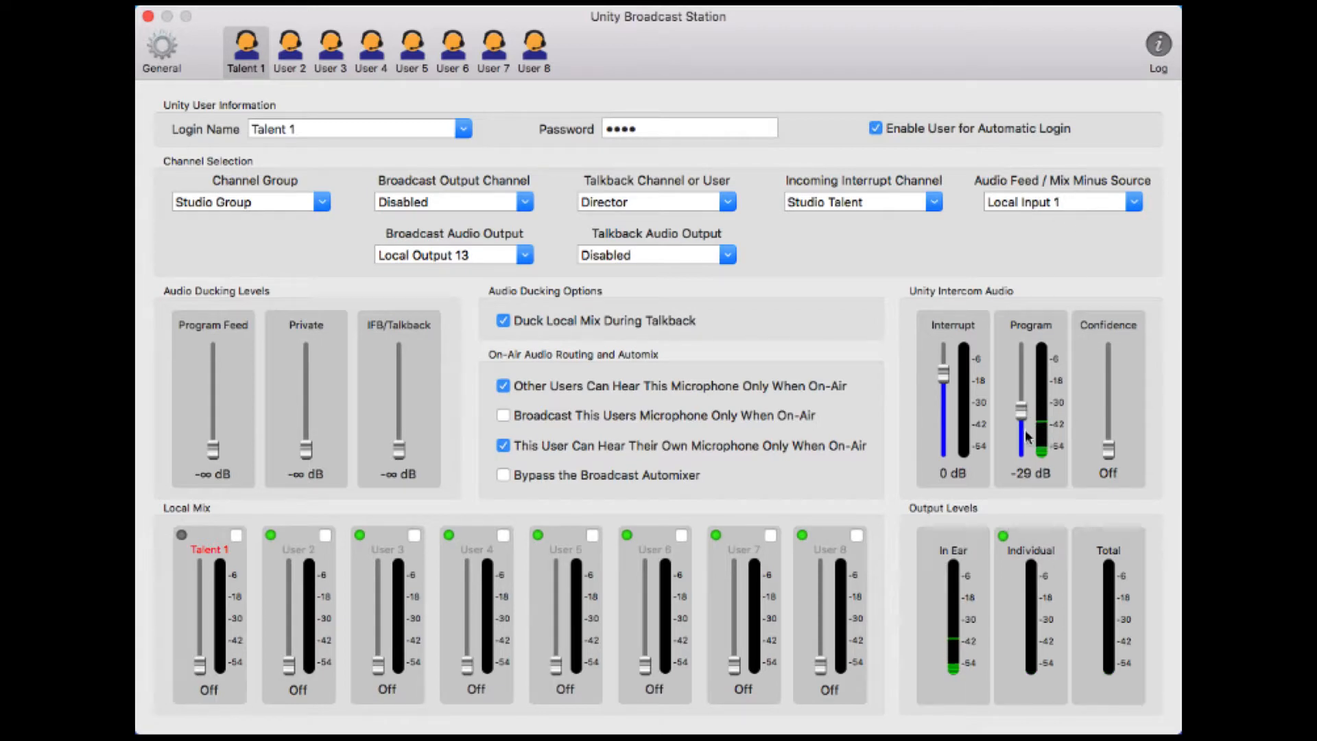
drag(1021, 409, 1022, 414)
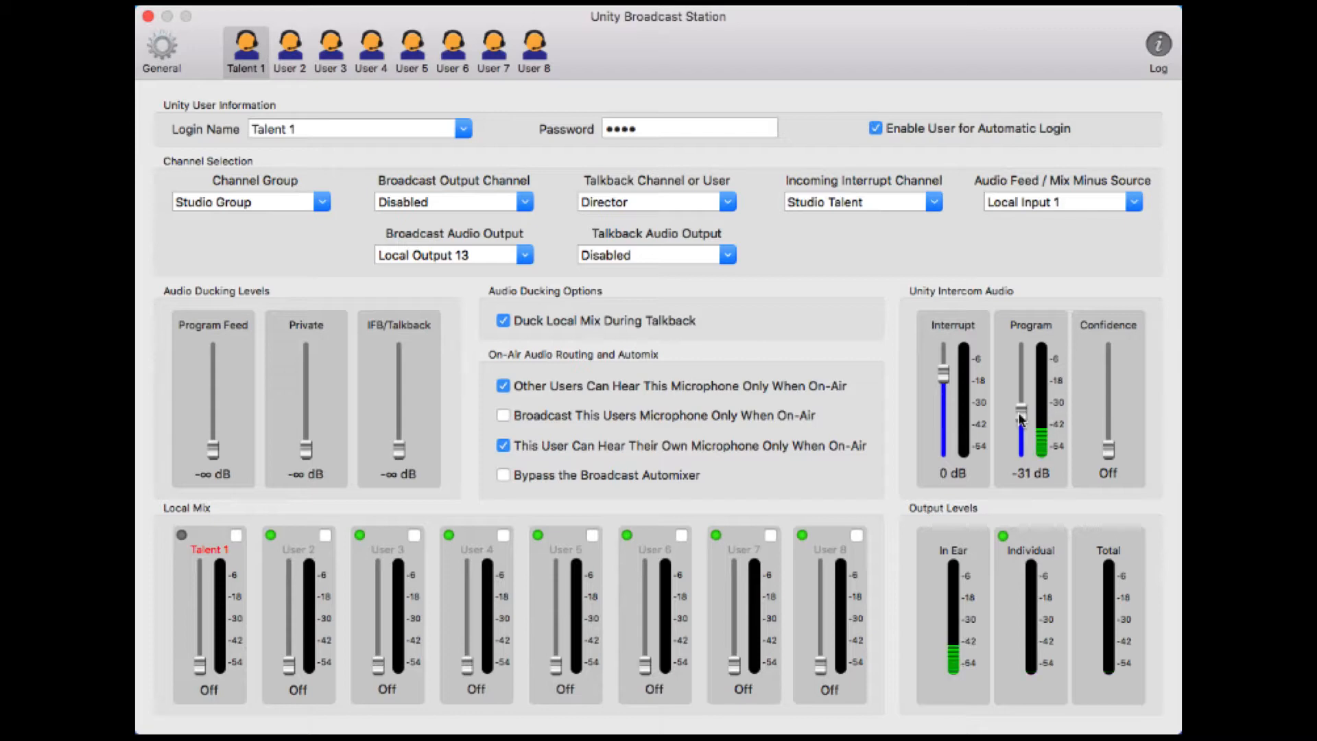
drag(1019, 415, 1020, 417)
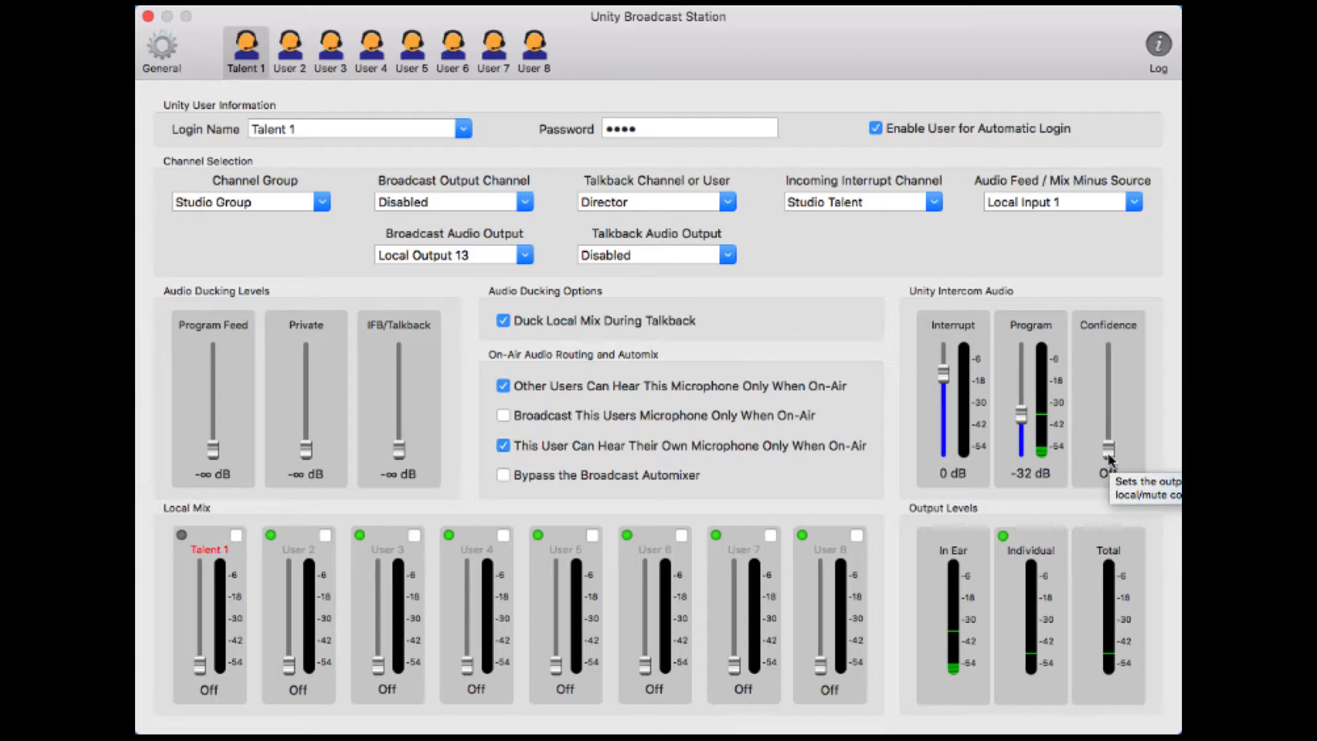
Raise the Confidence intercom slider from Off to about -30 dB
drag(1109, 458, 1109, 405)
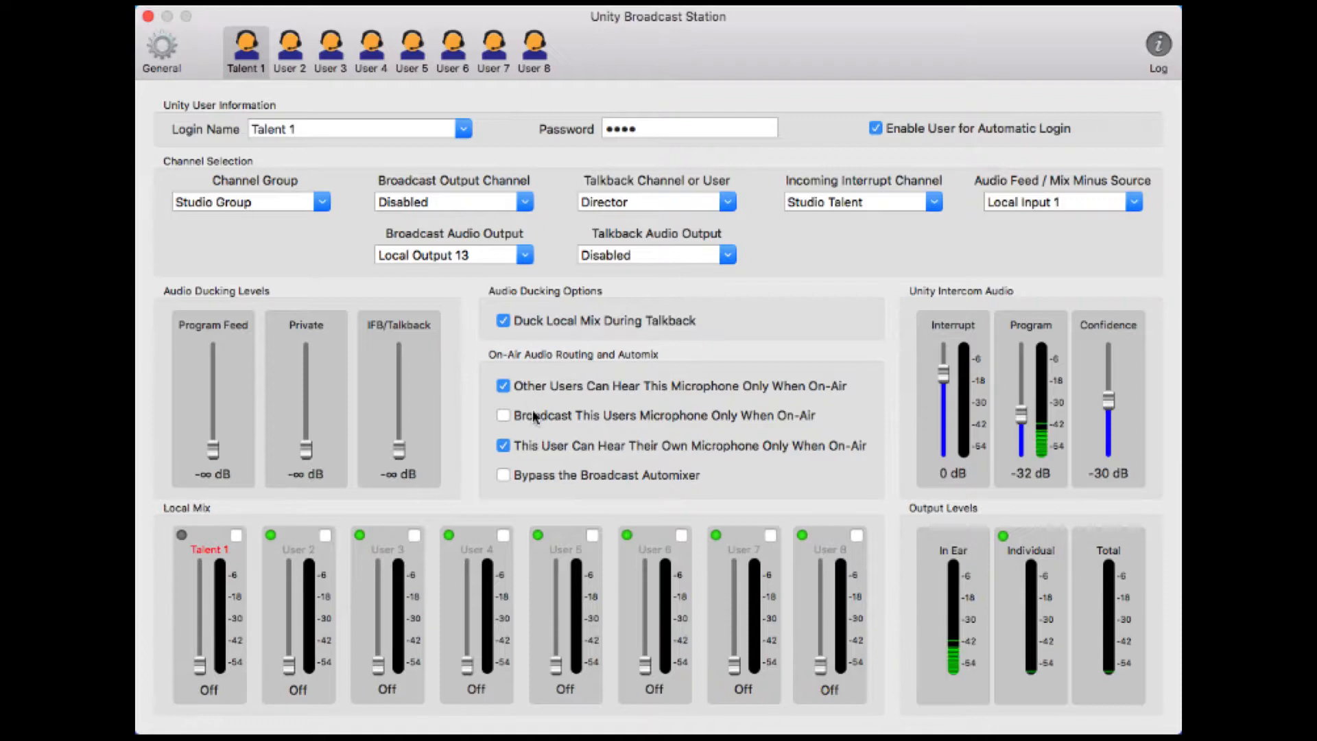
mouse_move(513, 415)
mouse_move(958, 582)
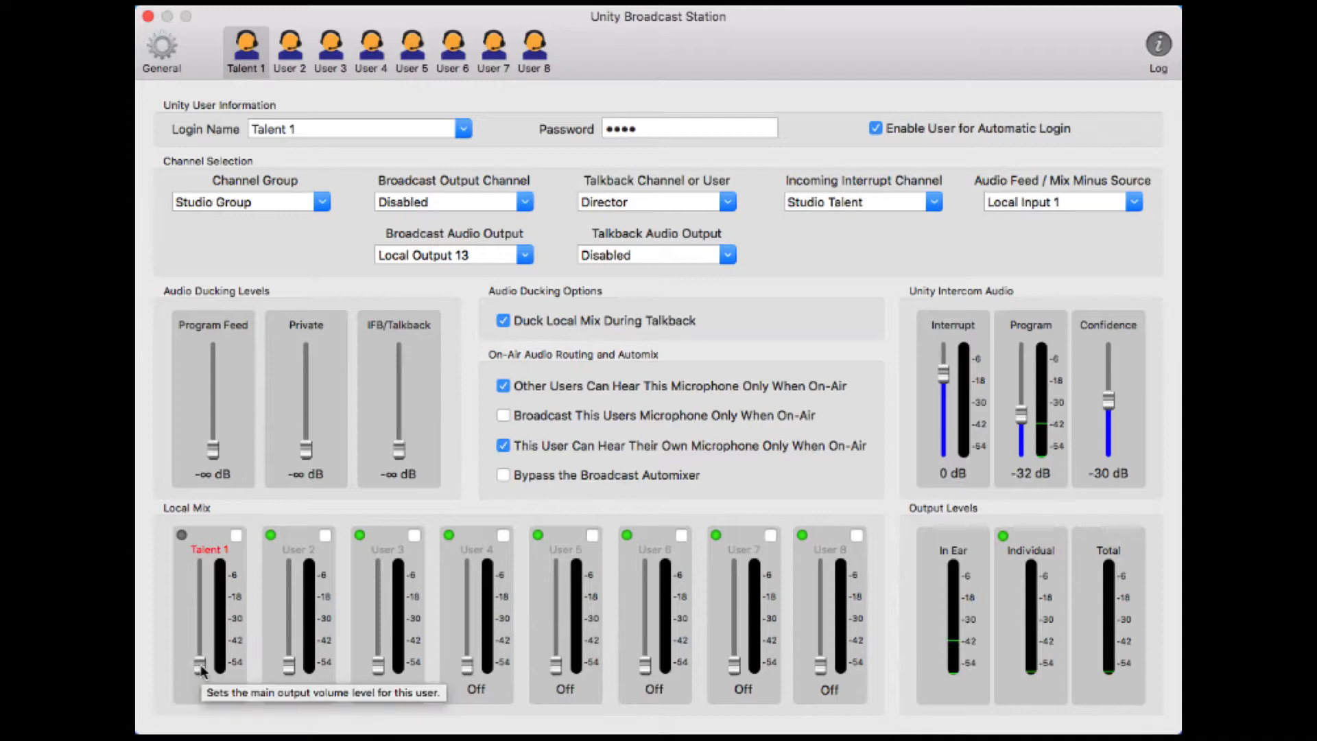
Raise Talent 1's own local-mix fader, clear own-mic on-air-only monitoring, and bring in User 2
drag(201, 669, 208, 594)
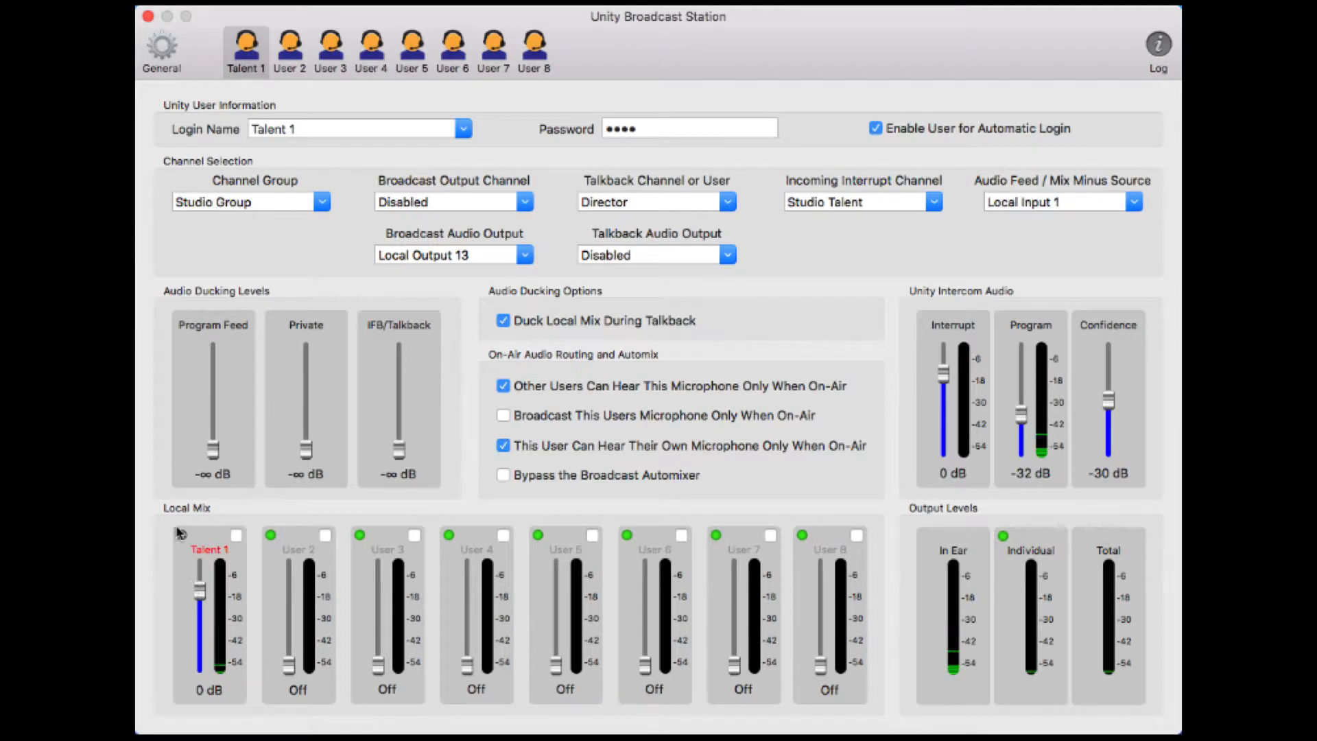
mouse_move(183, 535)
click(503, 446)
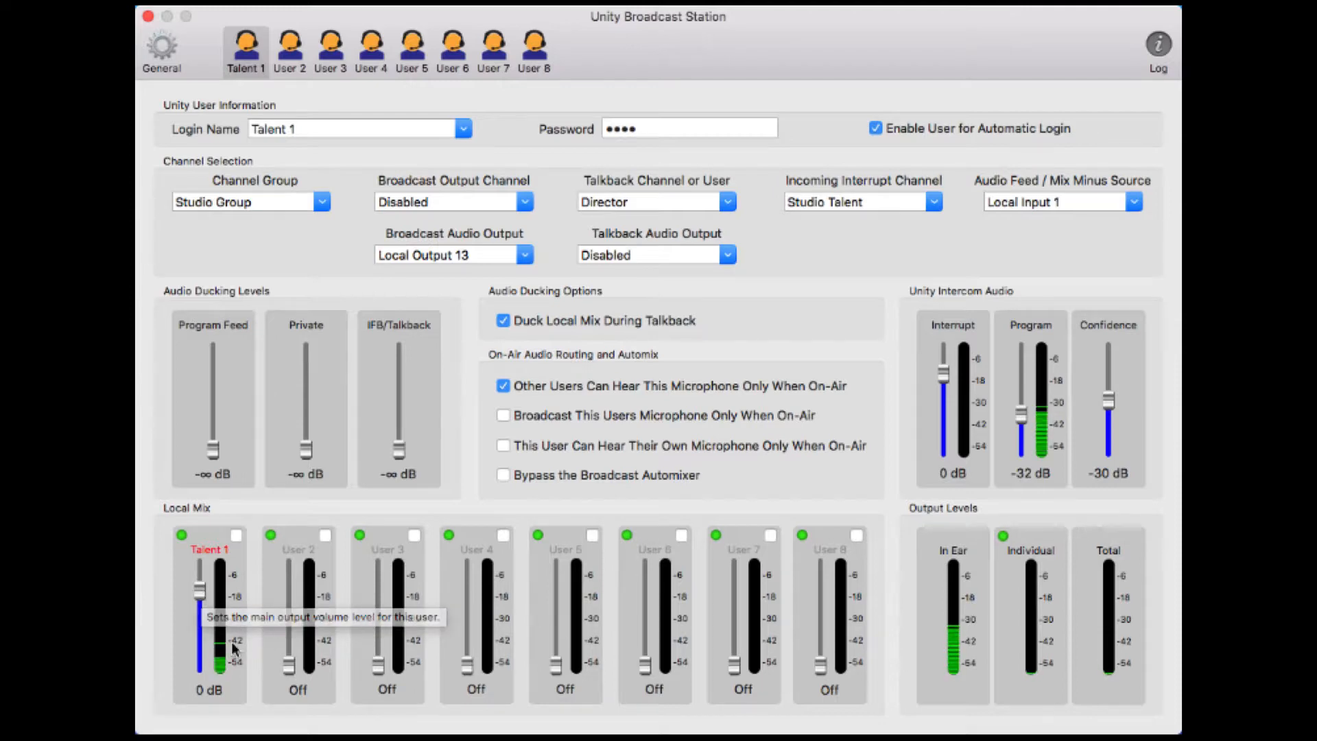
drag(289, 664, 289, 586)
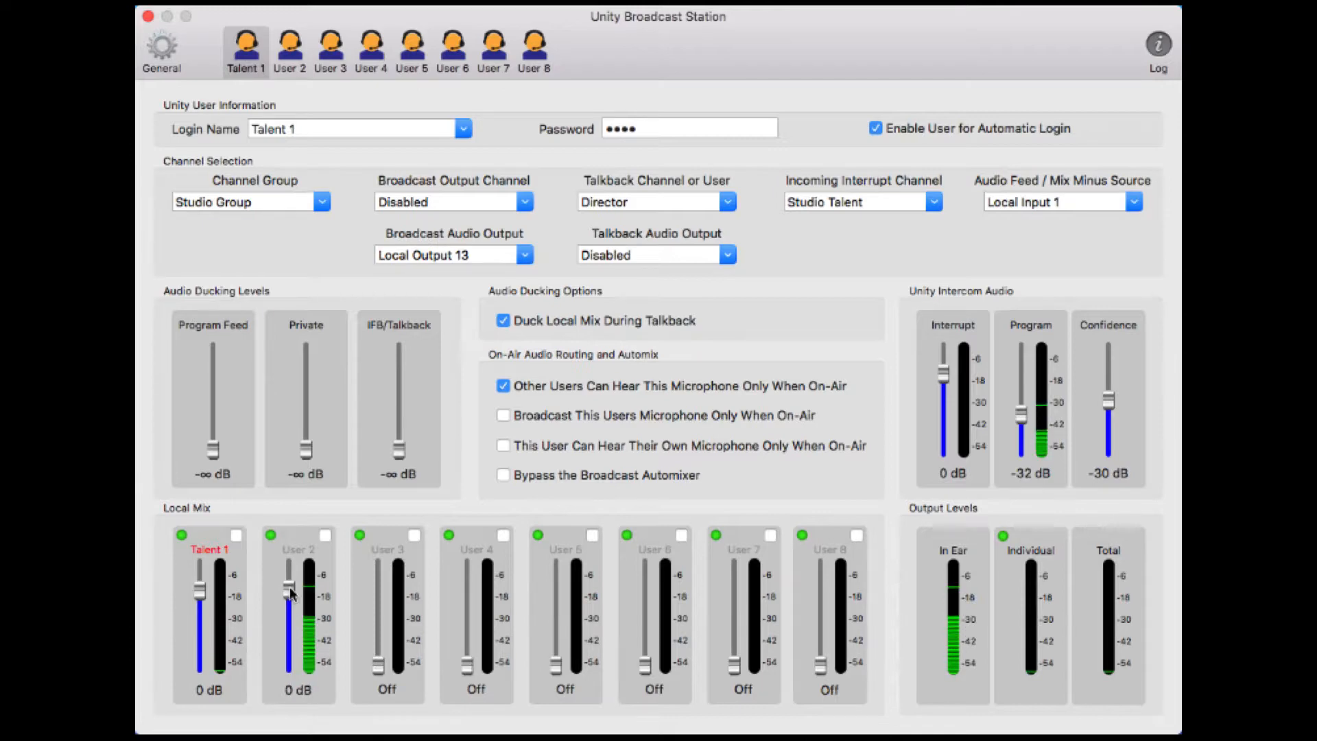
Bring the User 2, User 3 and User 4 local-mix faders up to 0 dB
drag(383, 665, 385, 590)
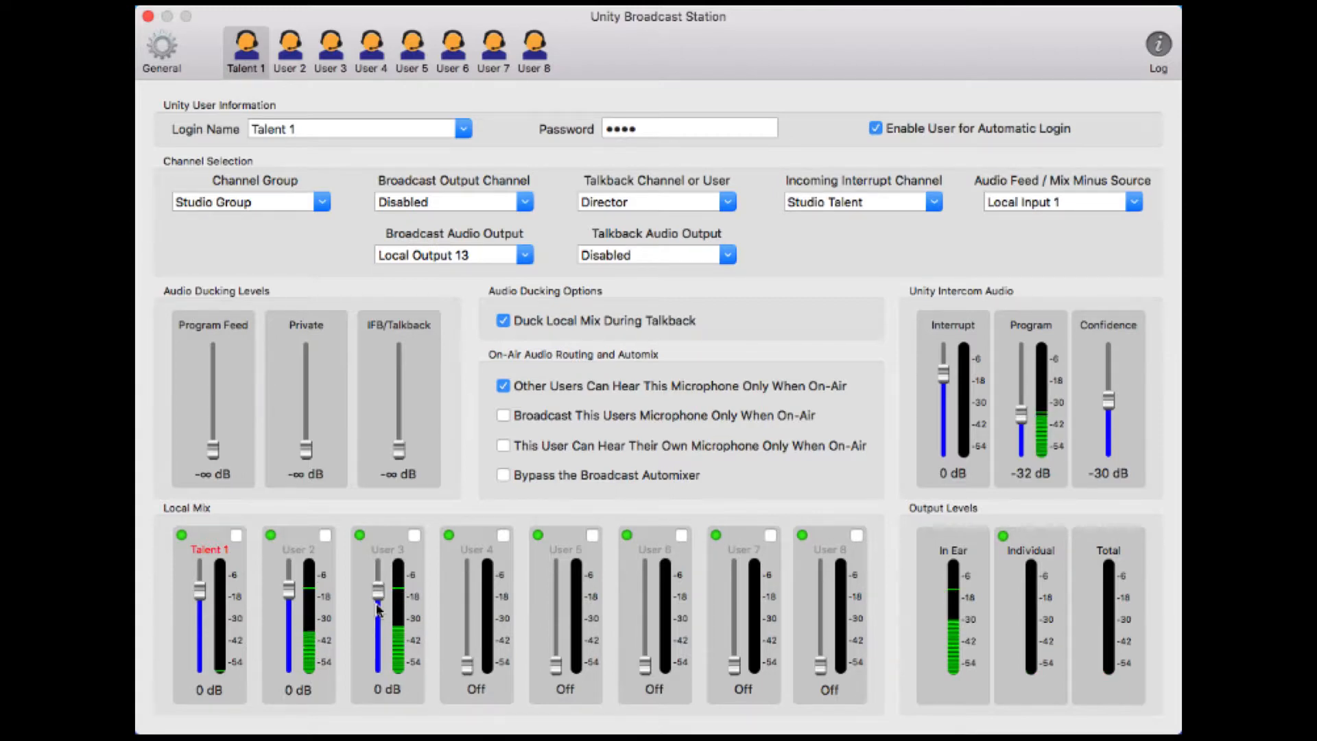
drag(467, 668, 466, 596)
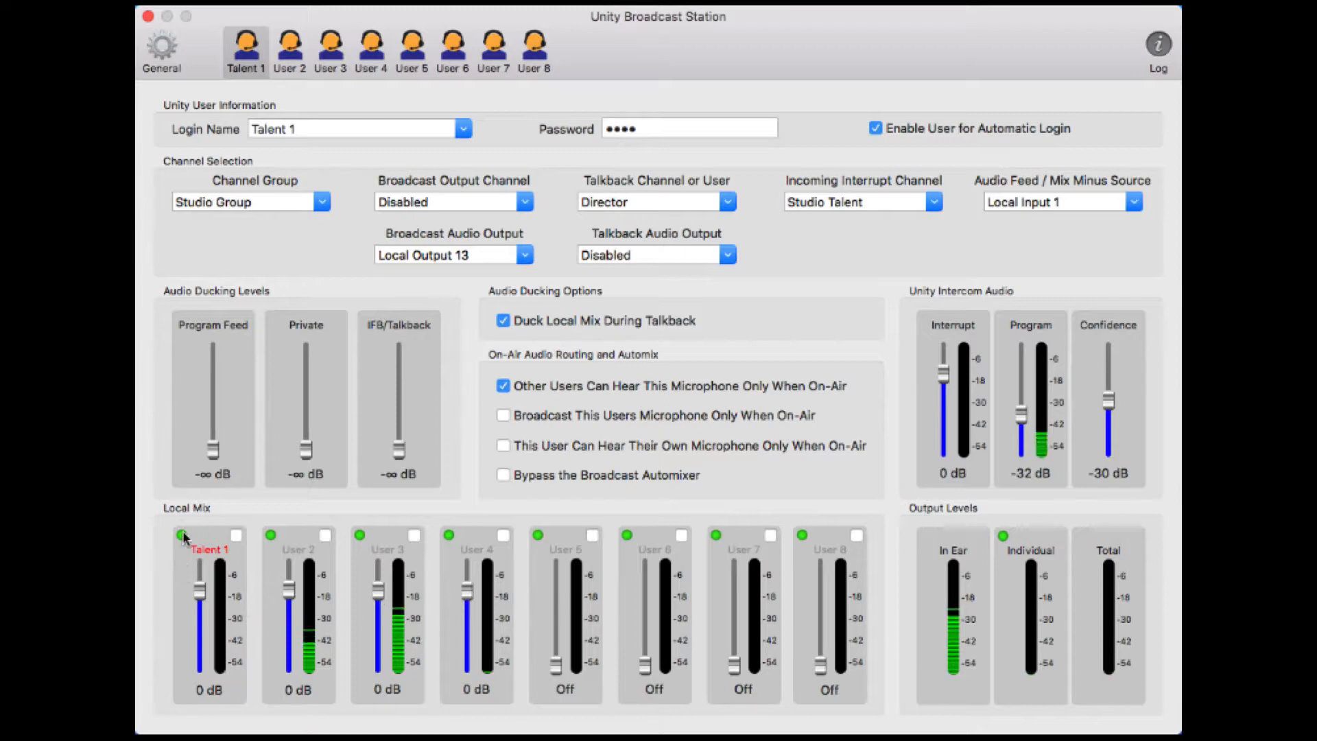
mouse_move(182, 536)
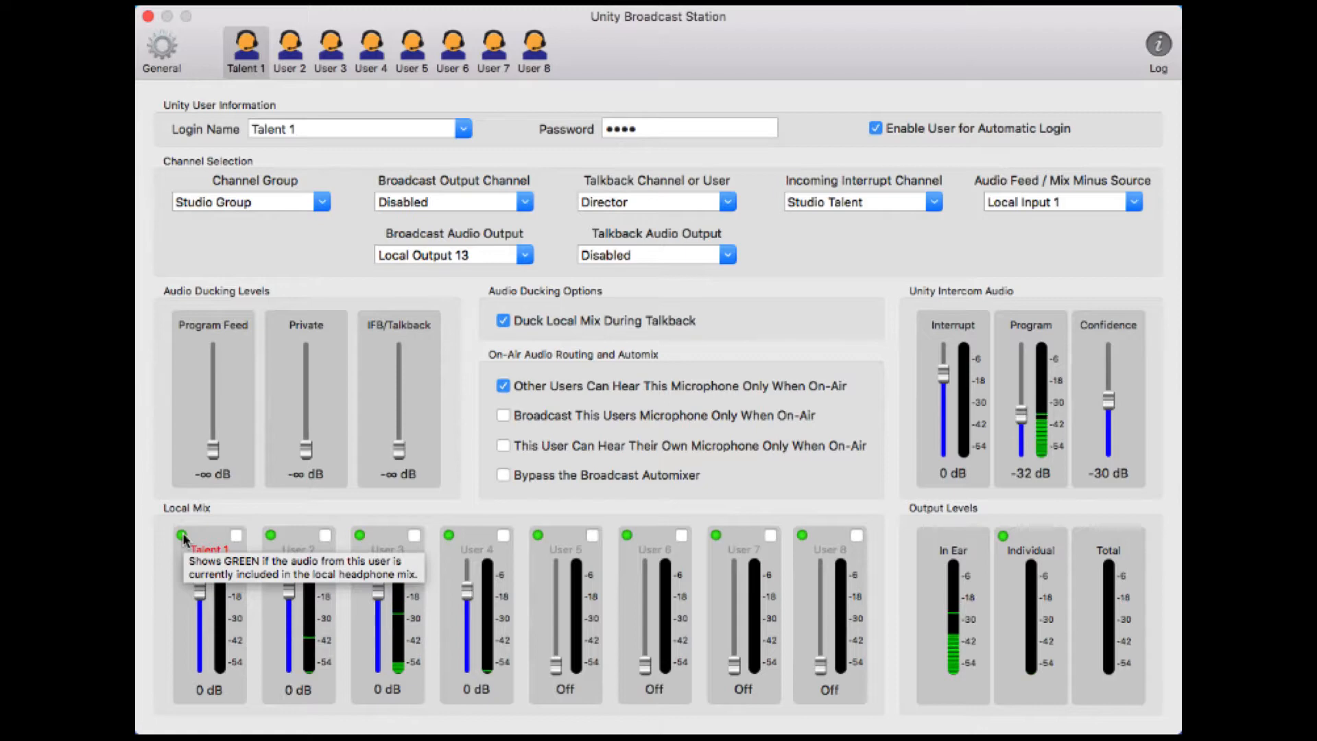
mouse_move(236, 536)
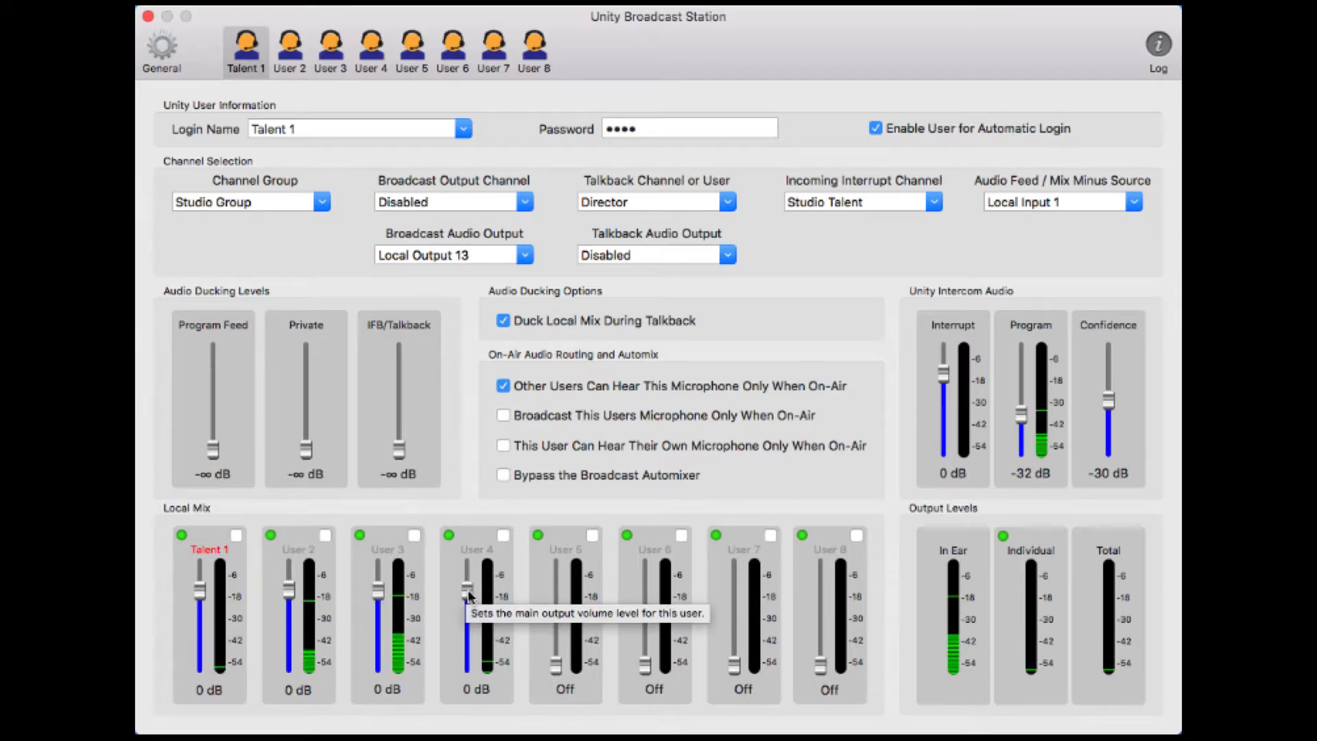
drag(469, 596, 467, 611)
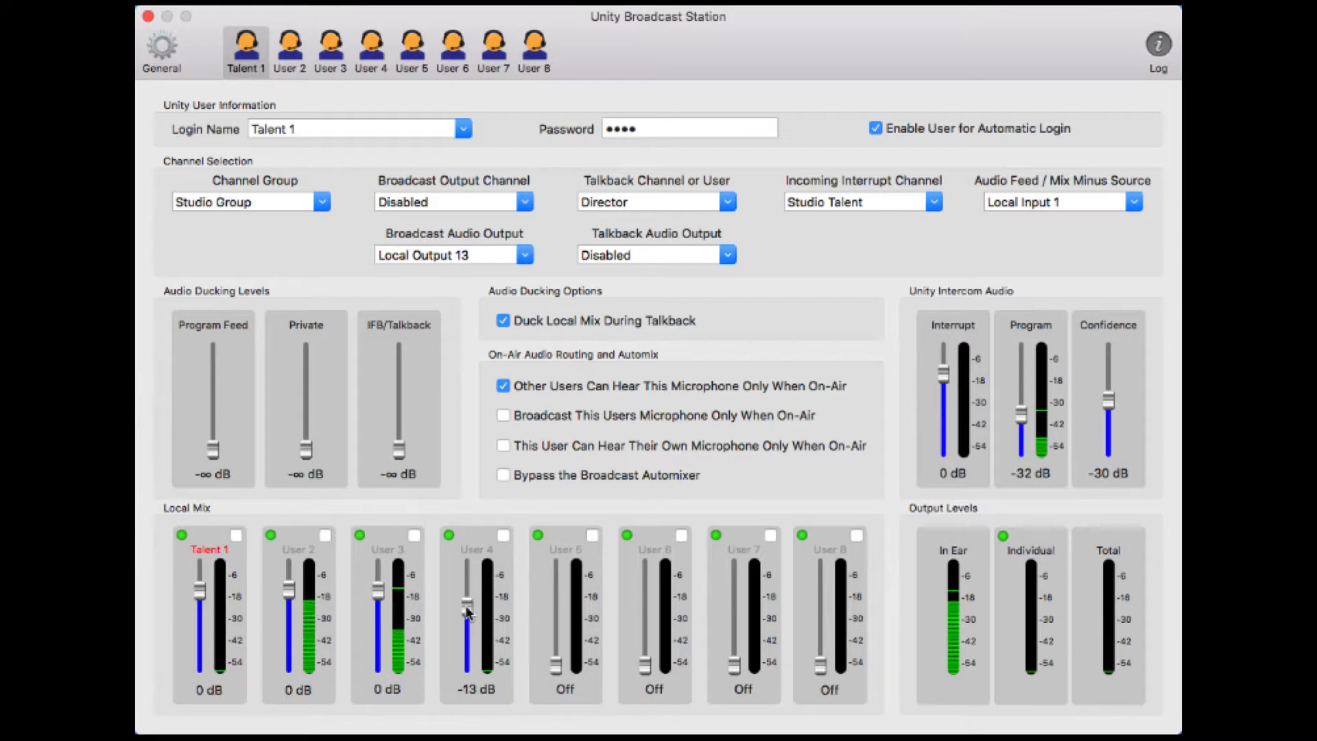
drag(467, 611, 467, 596)
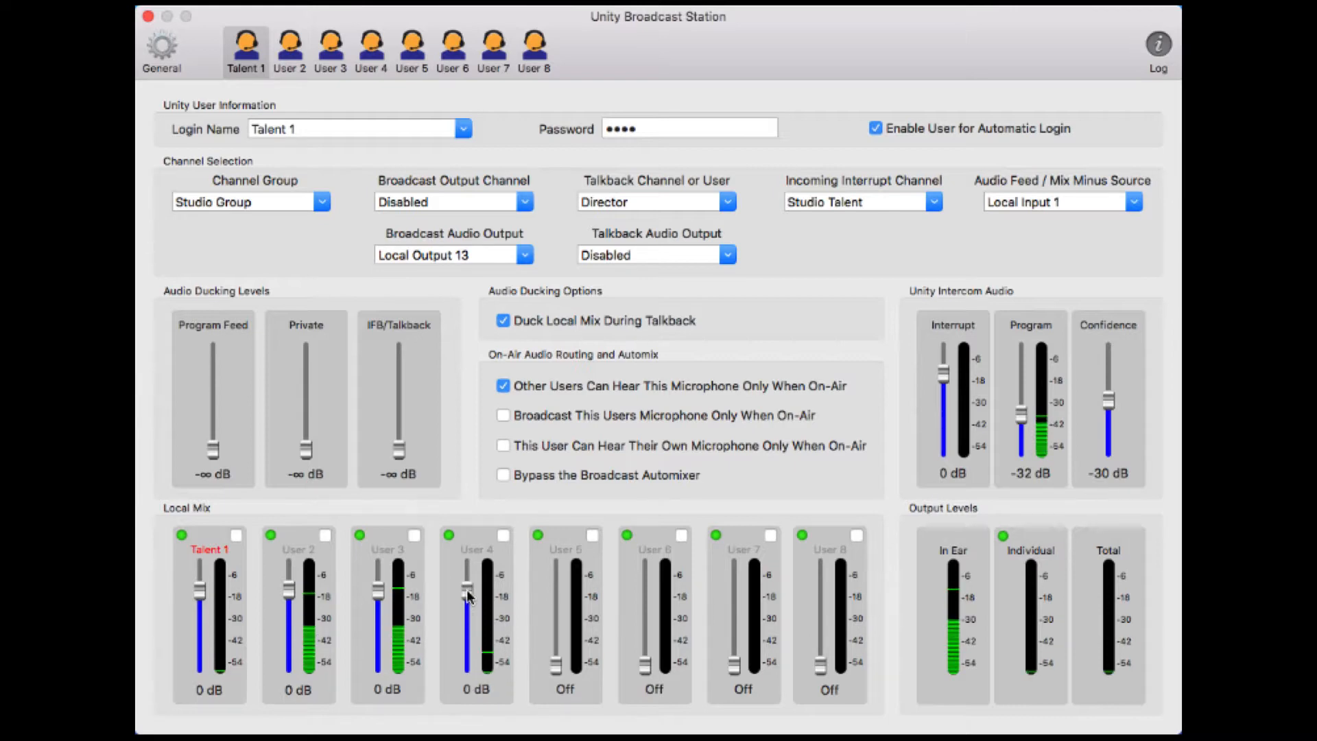
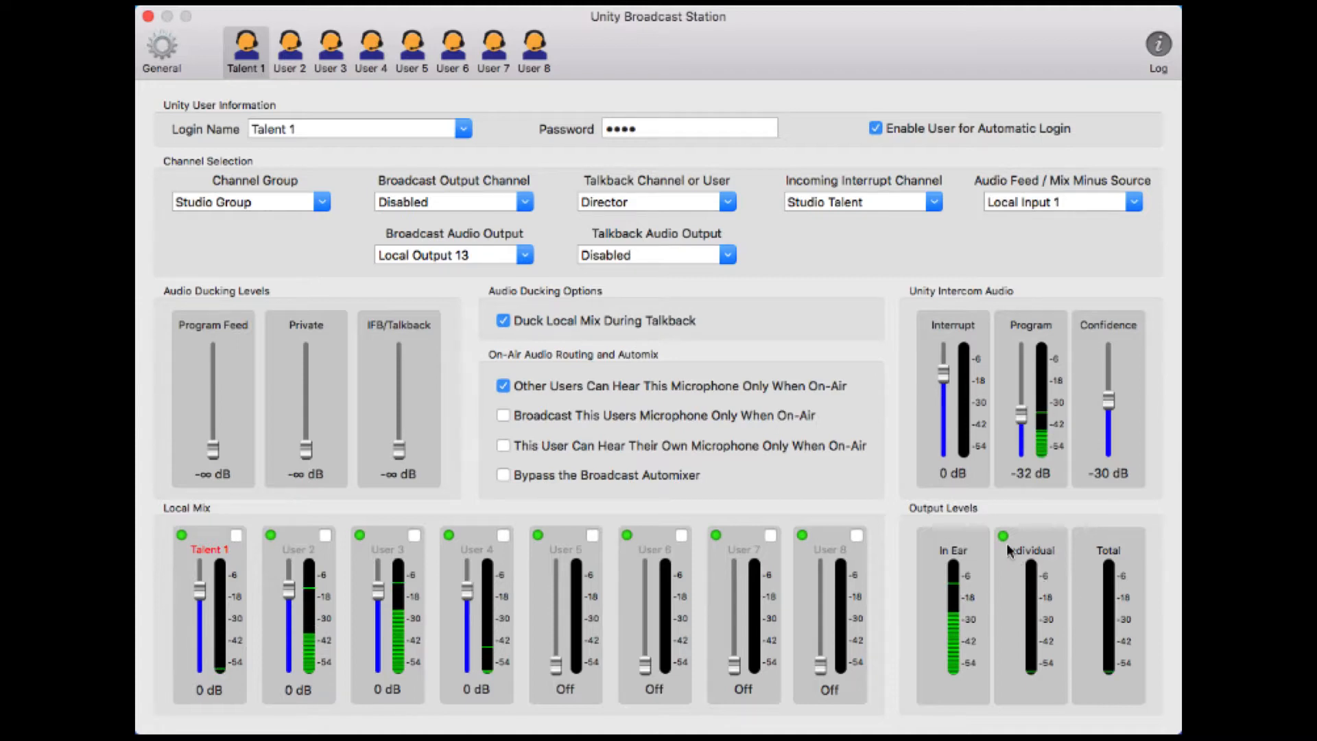
Switch to the User 2 slot, which is unconfigured with all channels Disabled
mouse_move(1006, 539)
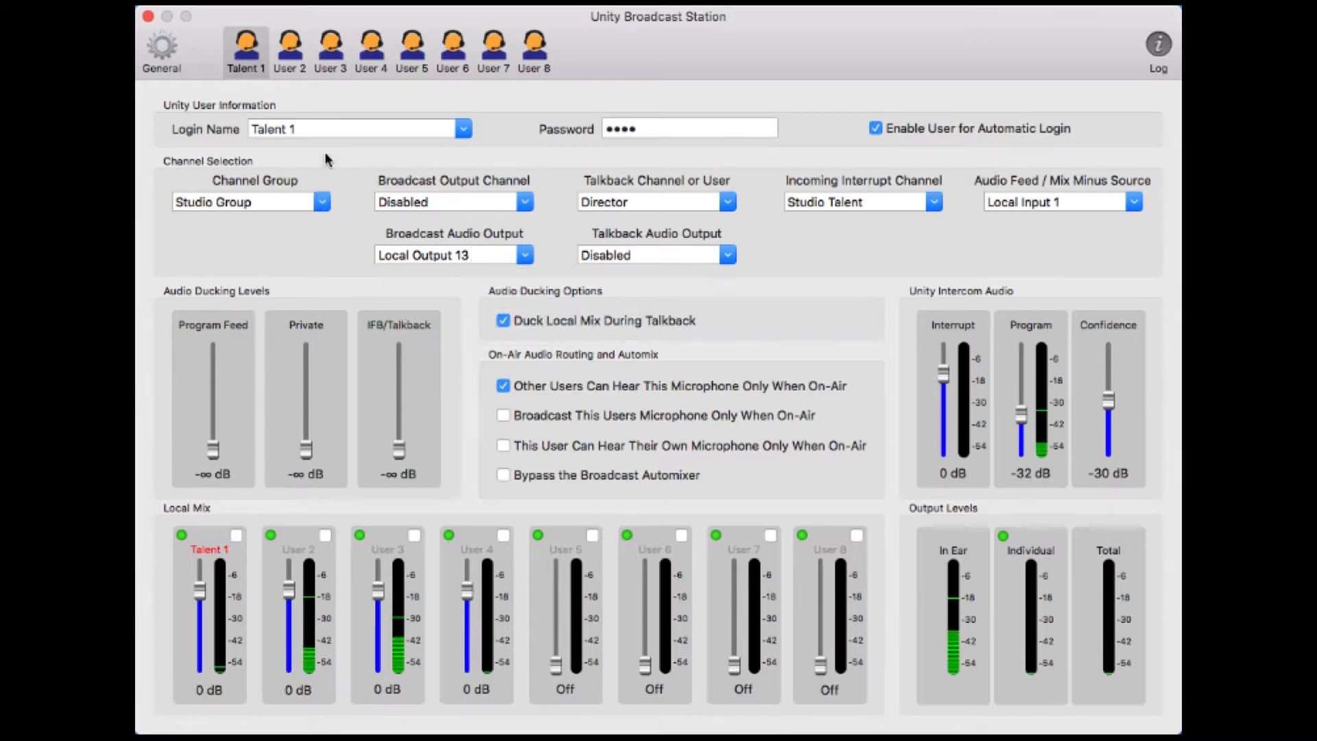
click(293, 55)
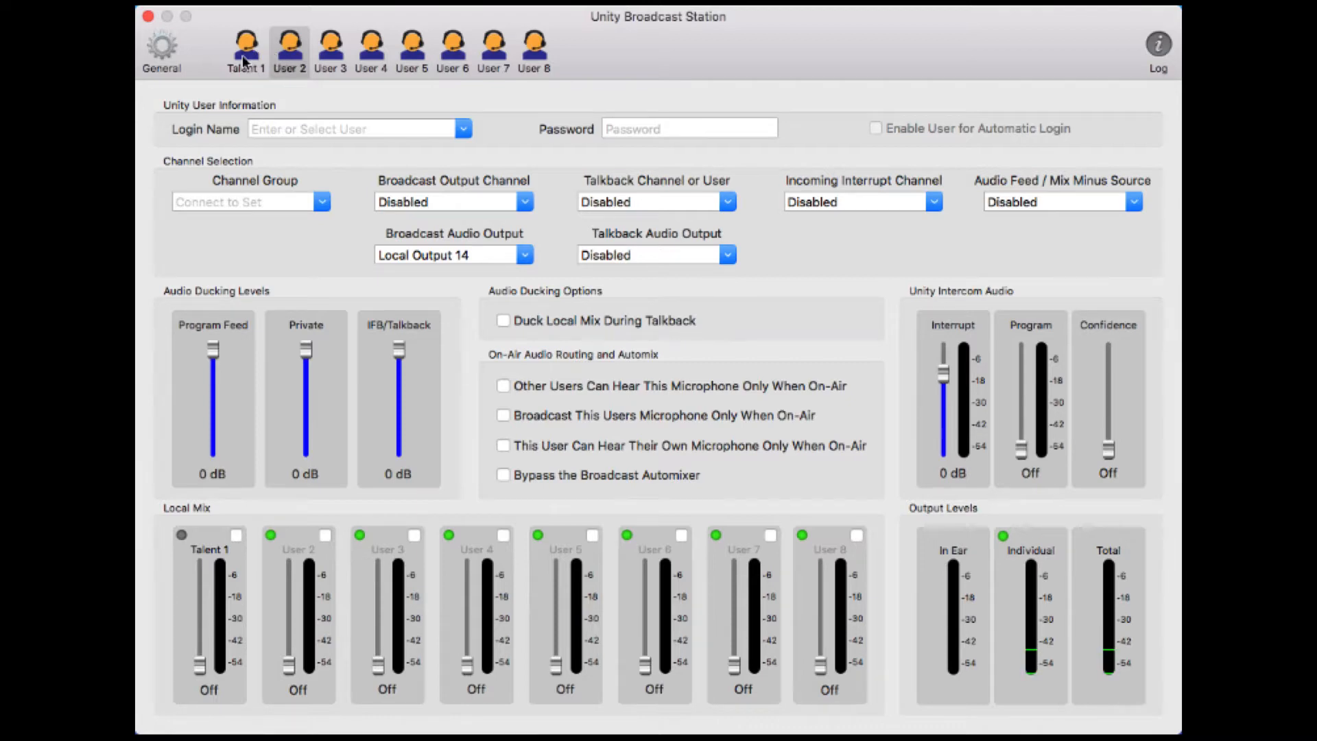
Log the second slot in as Talent 2 and enter its password
click(463, 129)
scroll(350, 206, down, 2)
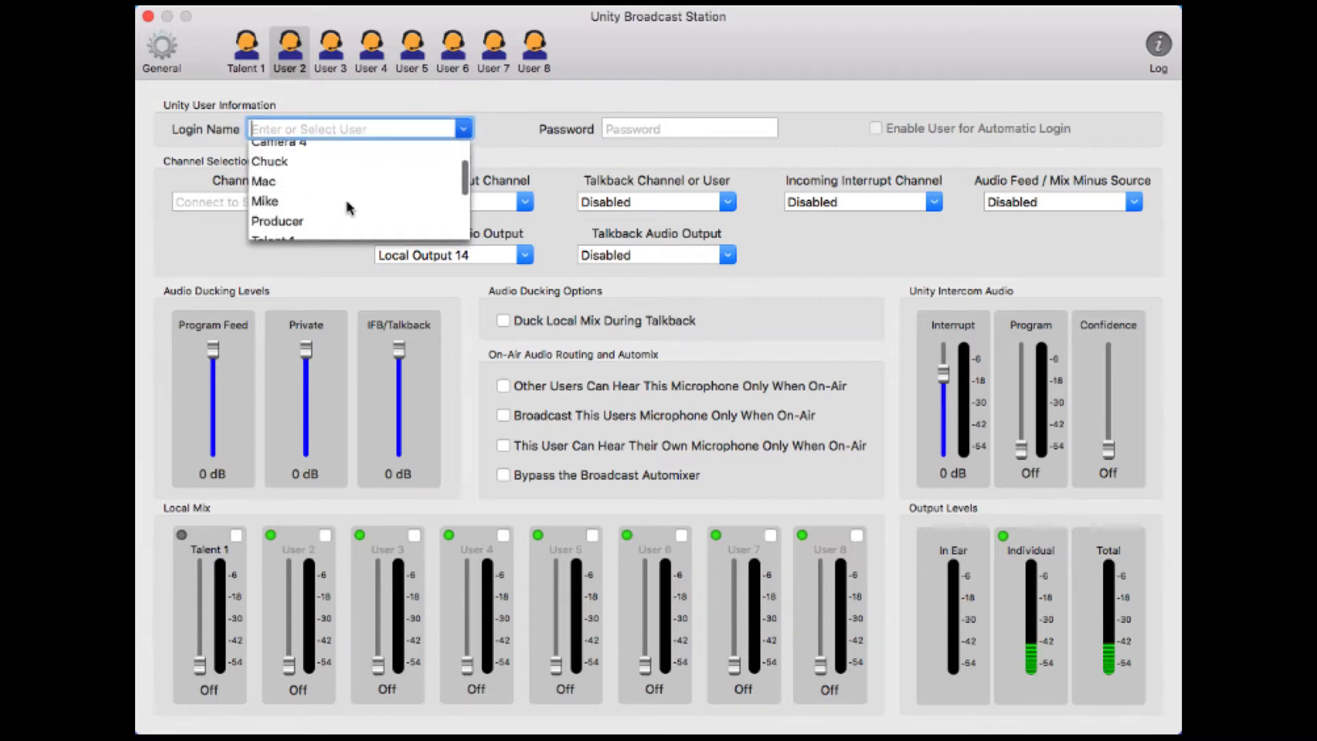
scroll(346, 206, down, 3)
click(292, 155)
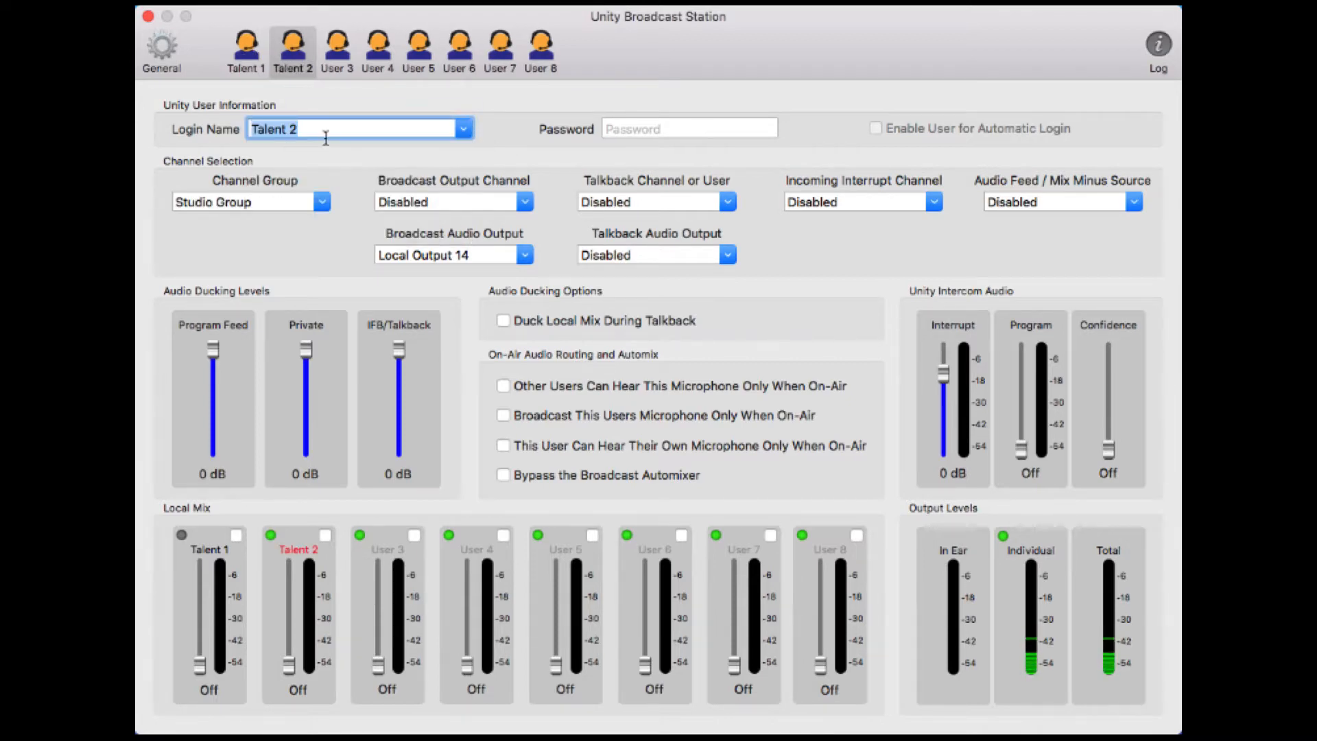
click(642, 121)
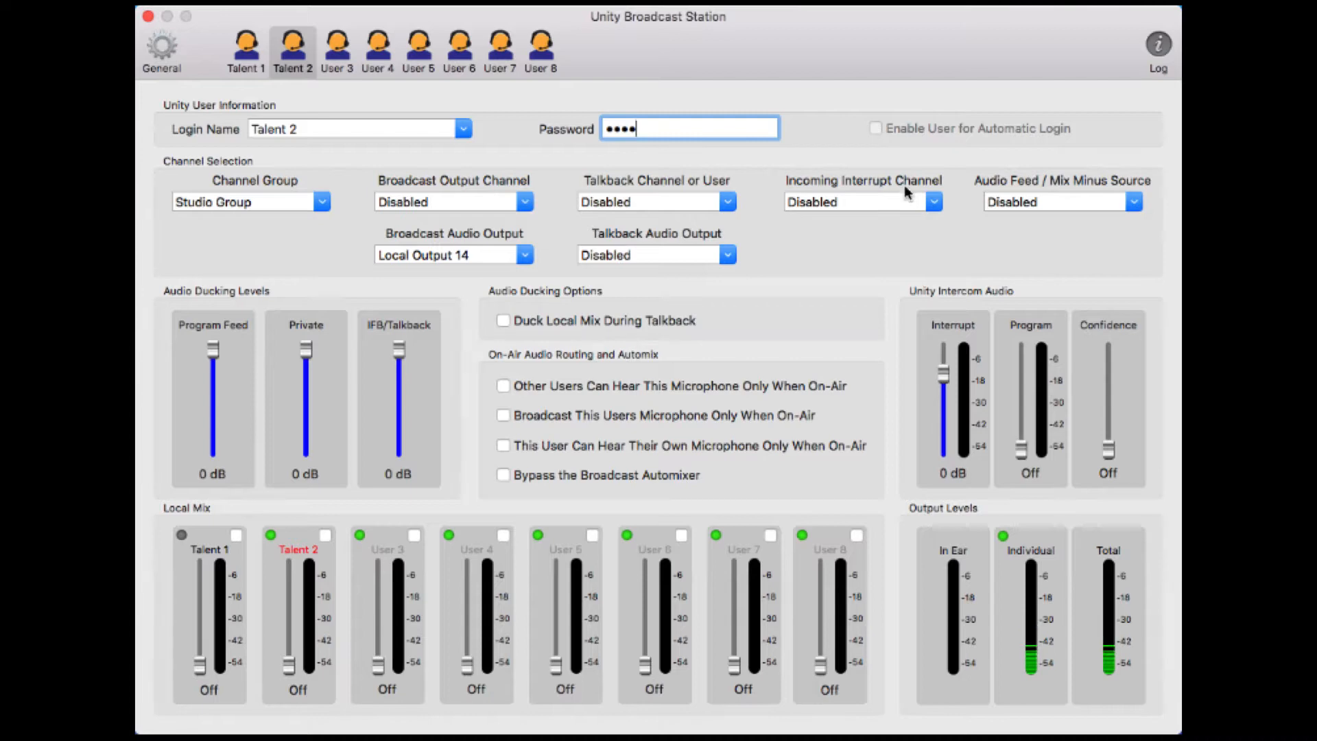
key(Return)
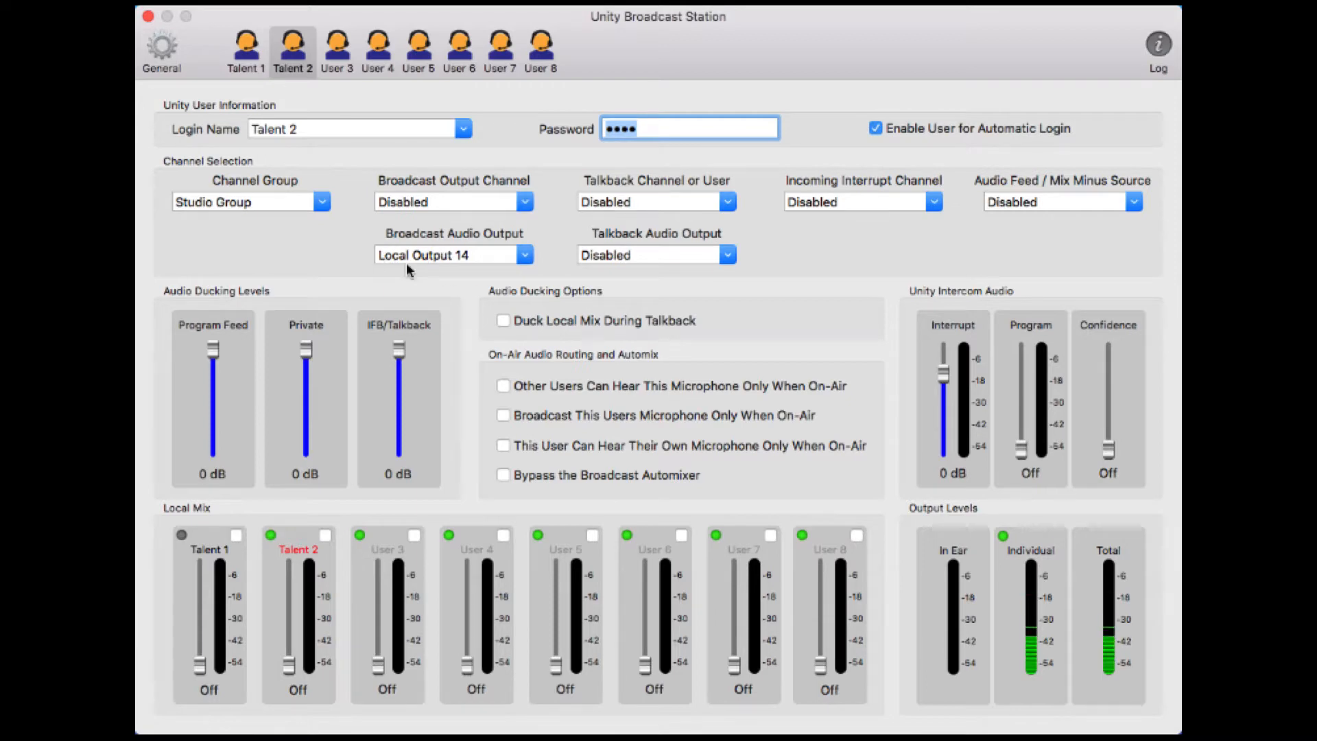
Set talkback to Director, incoming interrupt to Studio Talent, and audio feed to Local Input 1
mouse_move(406, 269)
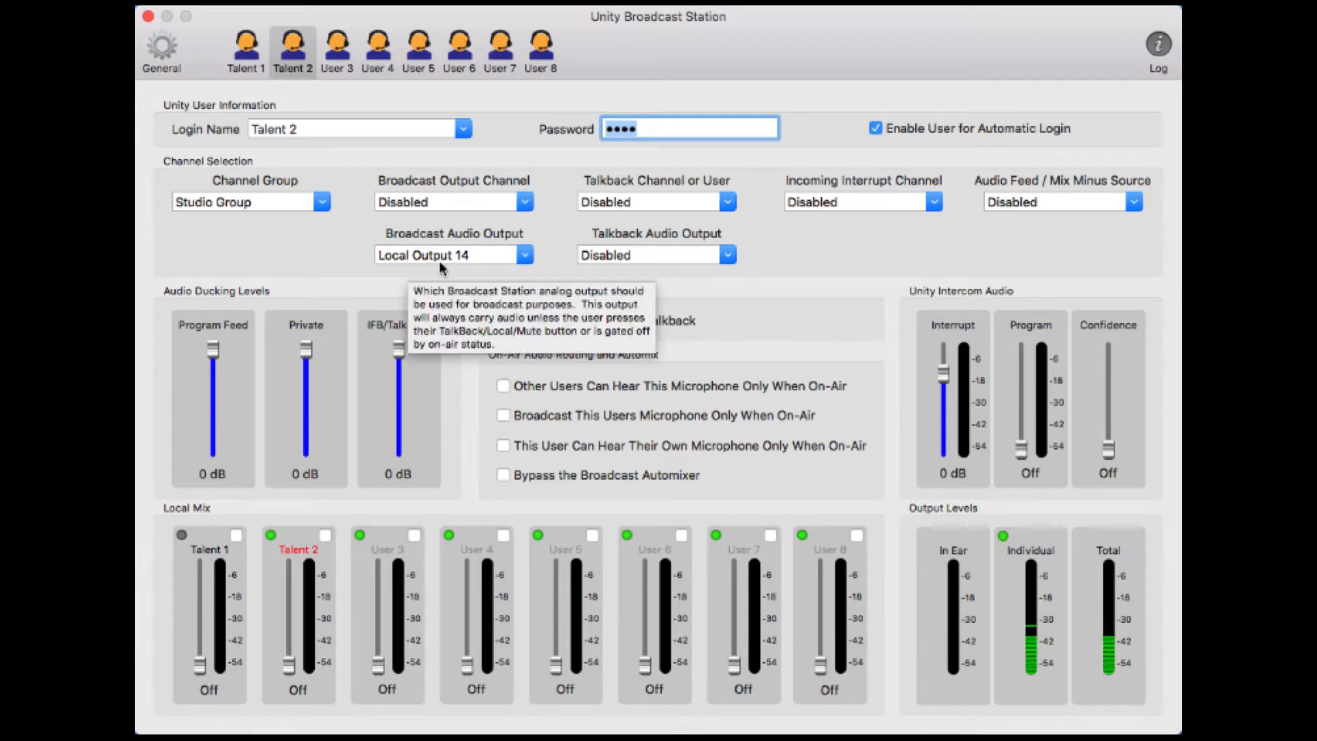
click(729, 201)
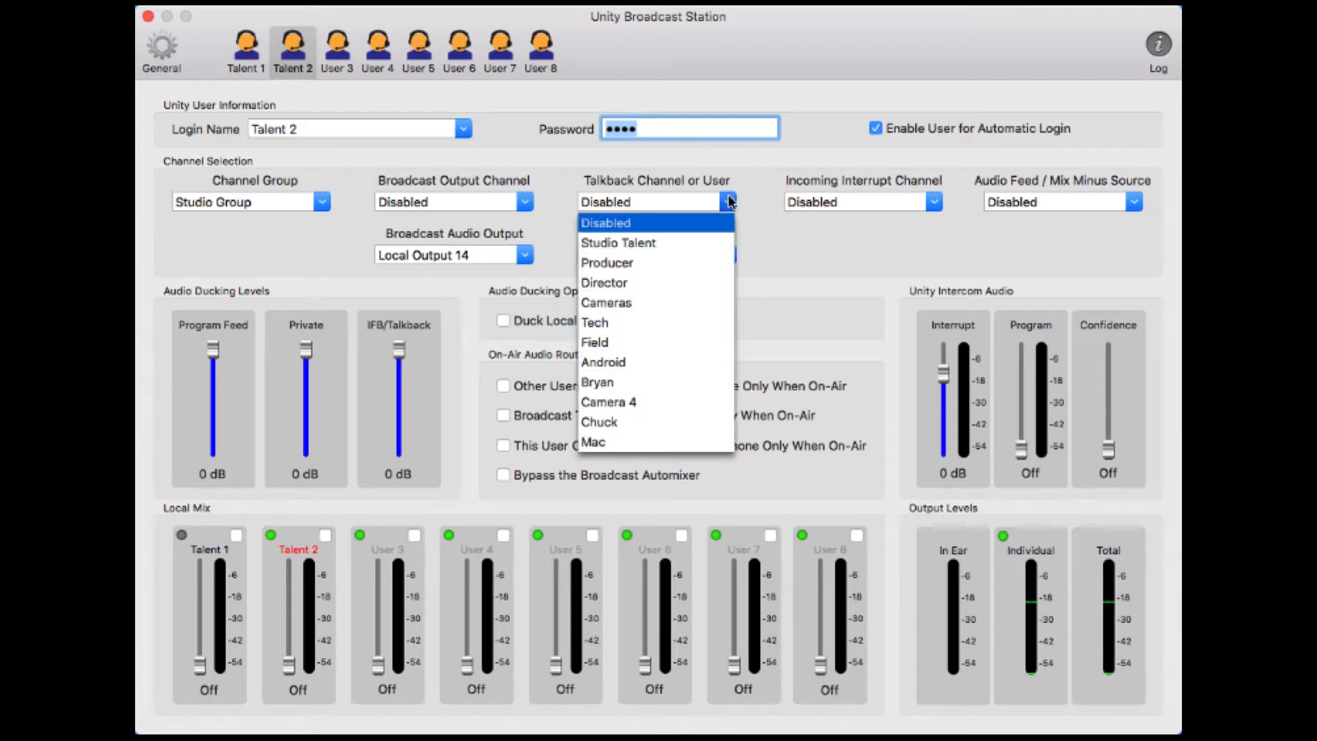
click(612, 278)
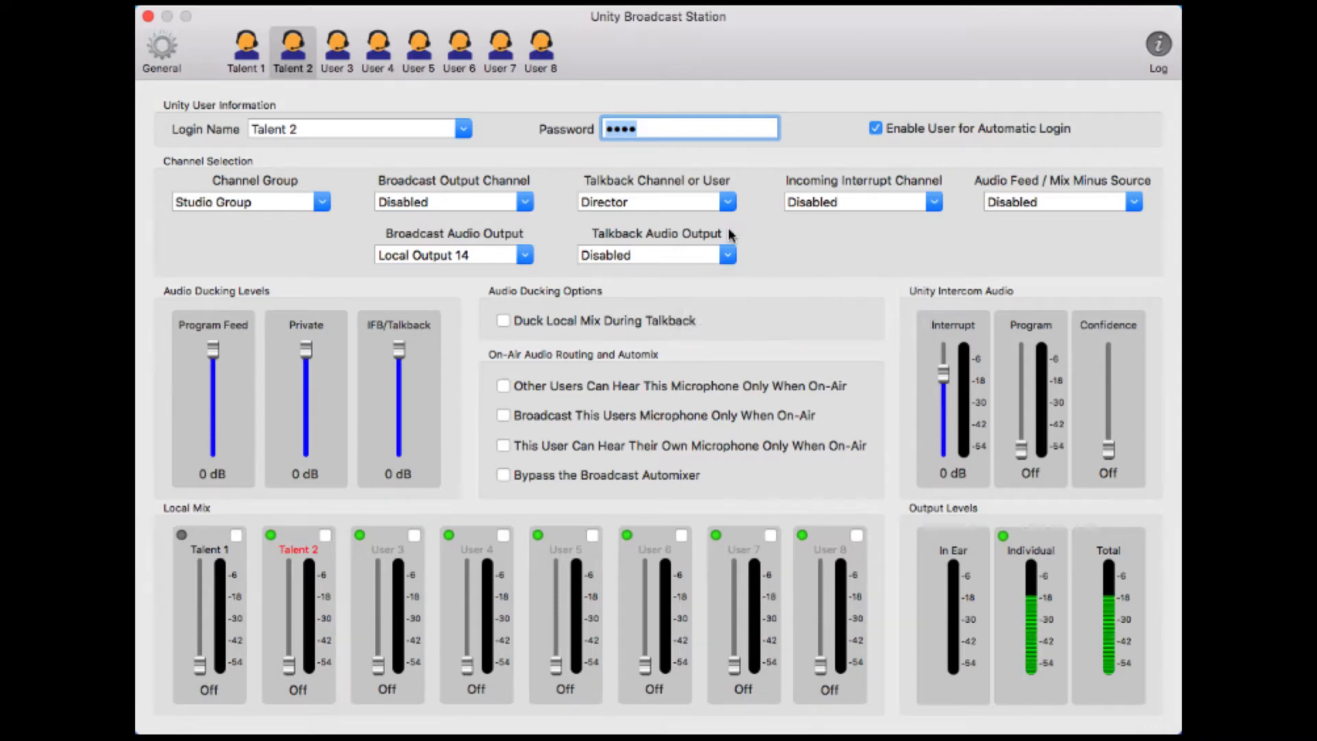
click(932, 203)
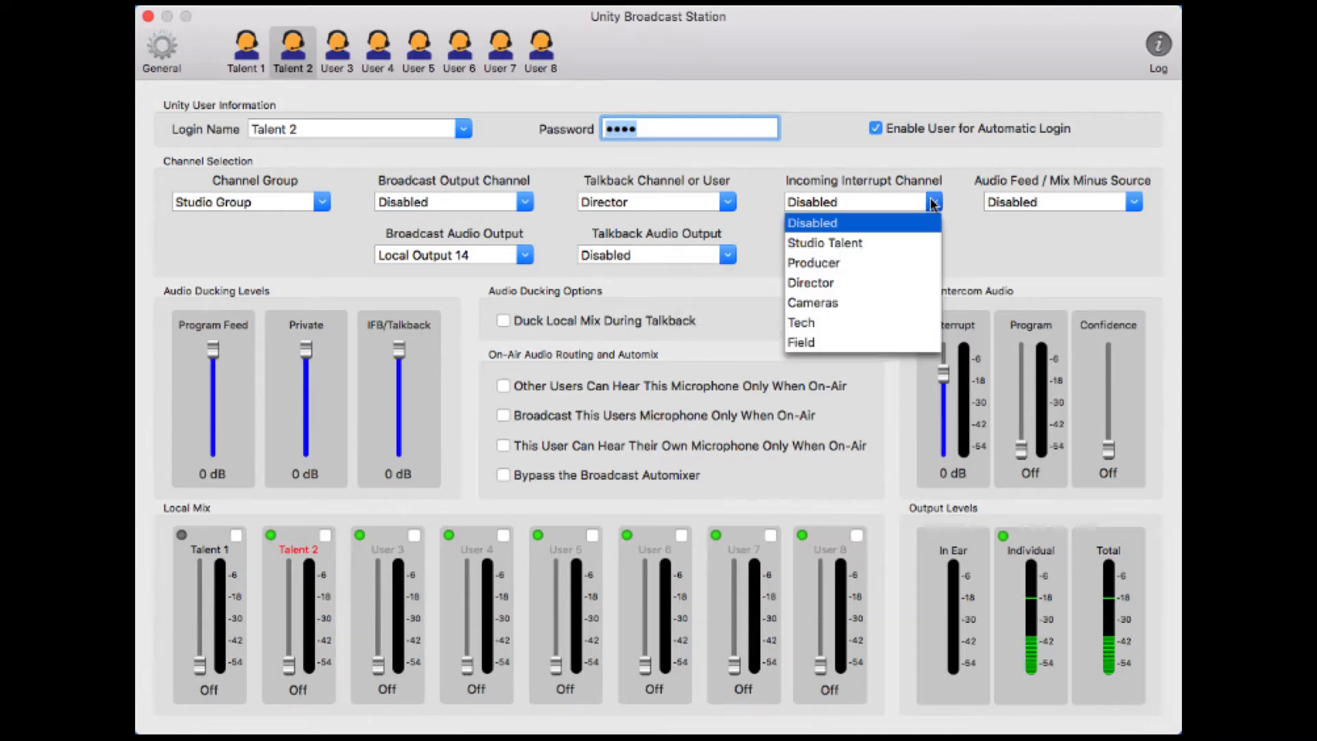
click(861, 240)
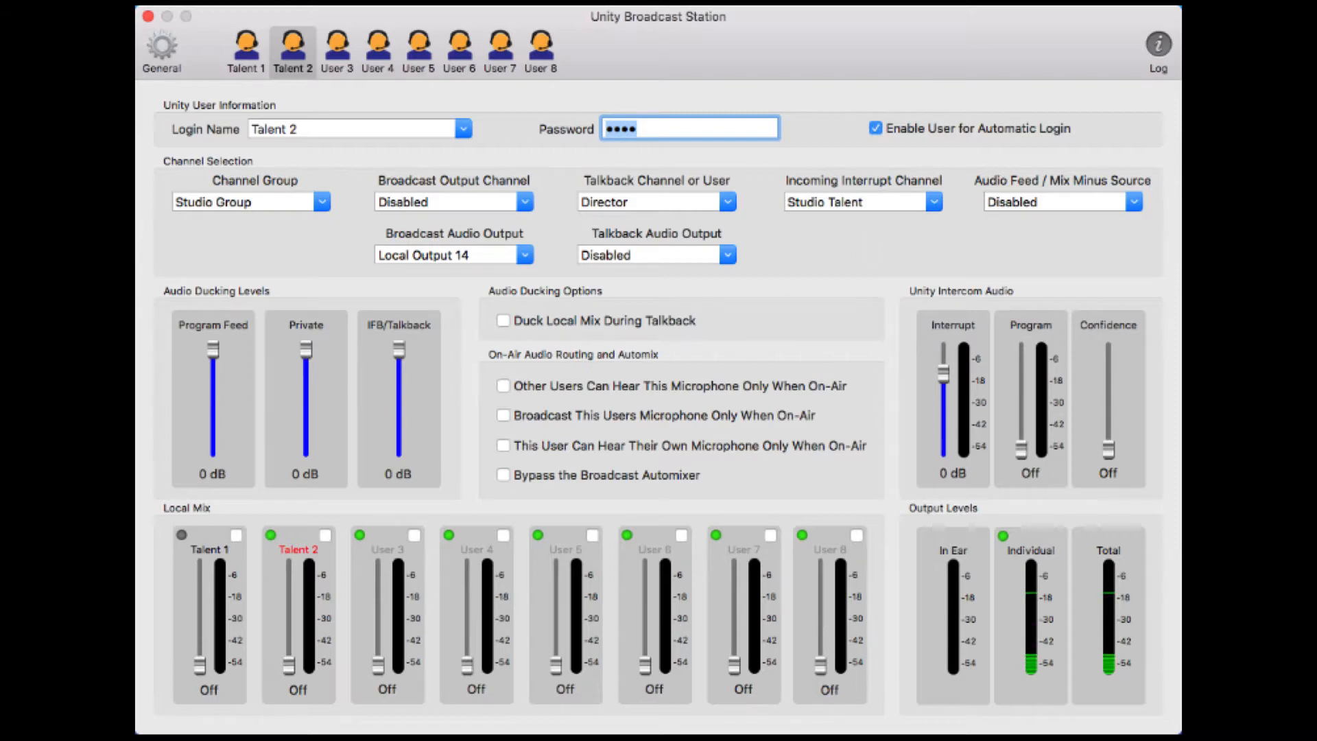
click(1132, 205)
click(1063, 246)
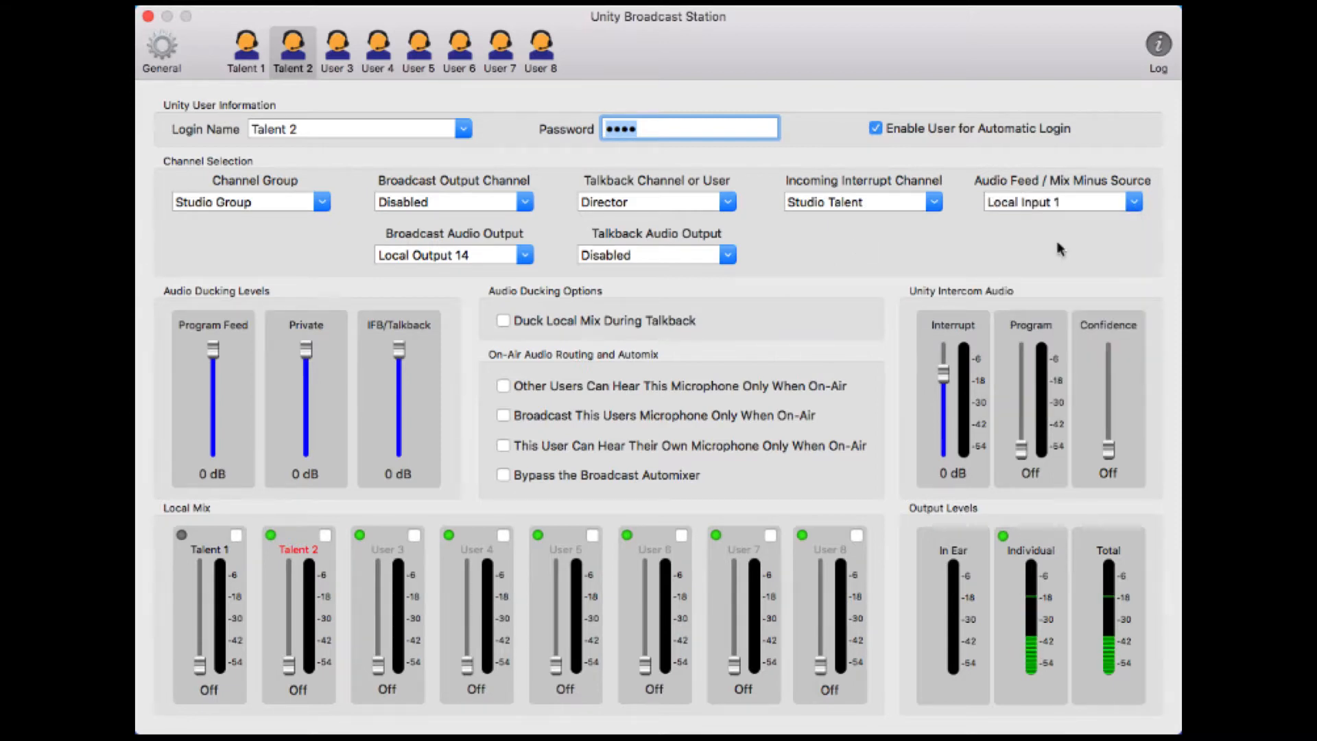
Set Program to -22 dB and Confidence to -36 dB, and drop all three ducking levels to -∞ dB
drag(1021, 454, 1026, 408)
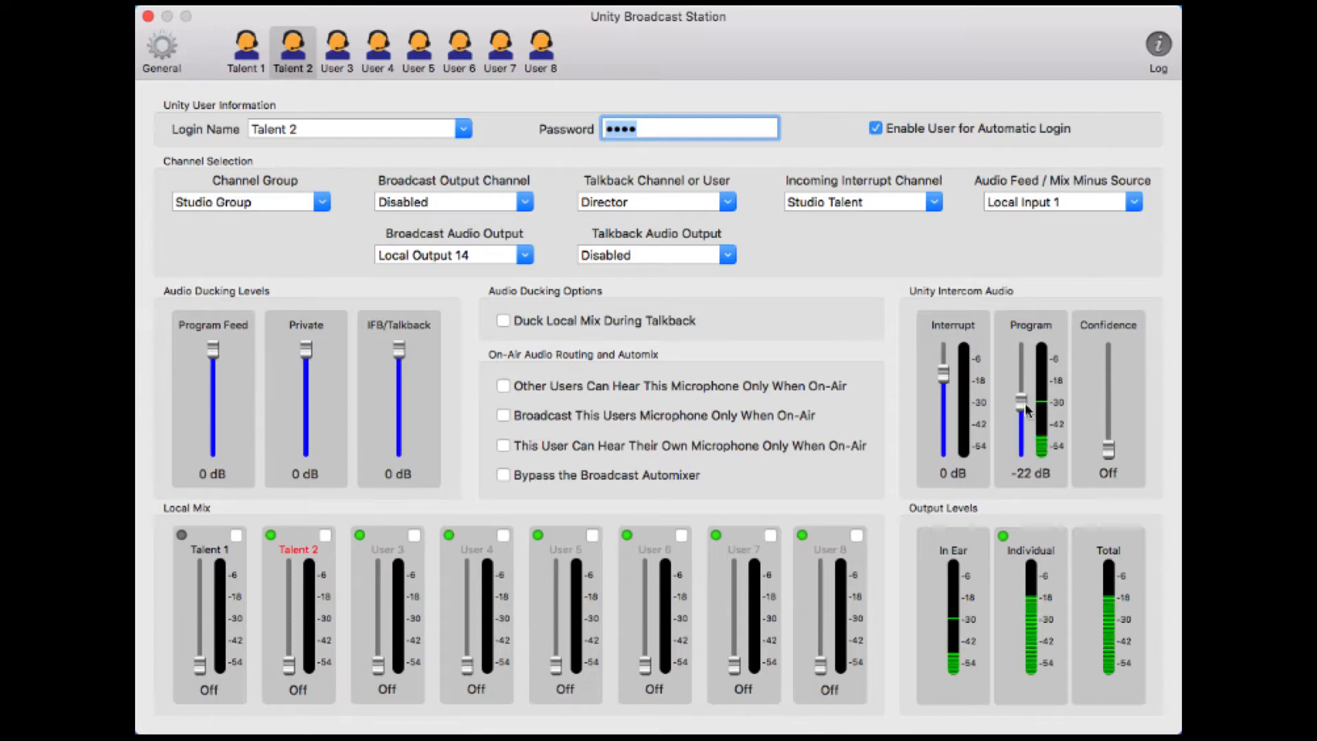
drag(1108, 450, 1105, 409)
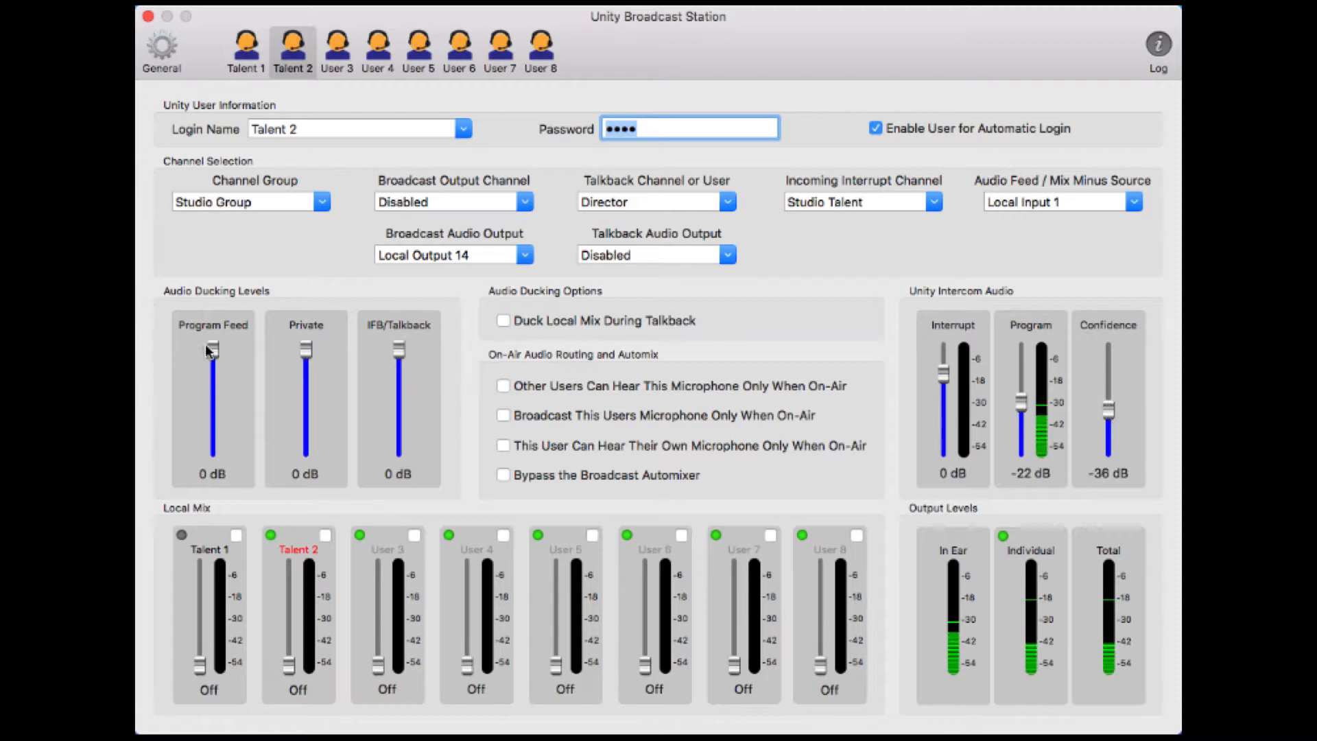
drag(212, 350, 213, 450)
drag(306, 350, 306, 450)
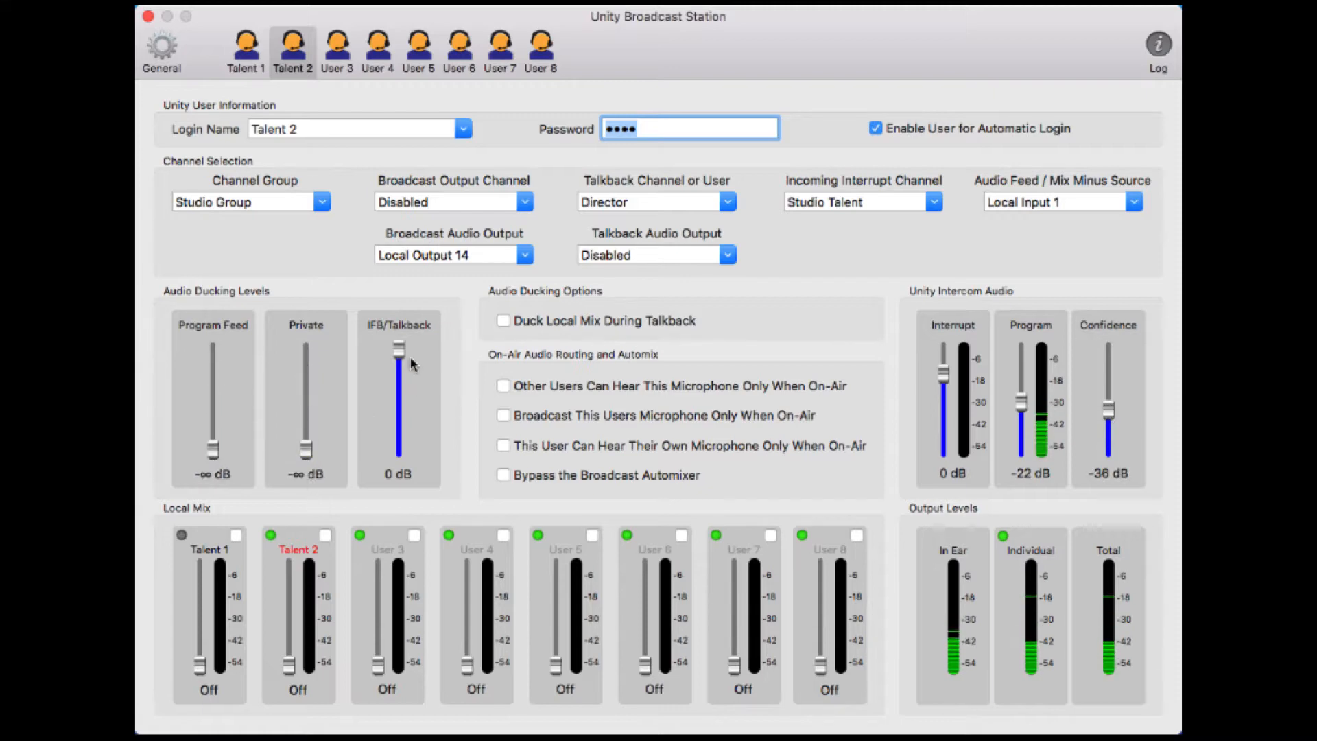
drag(398, 349, 398, 450)
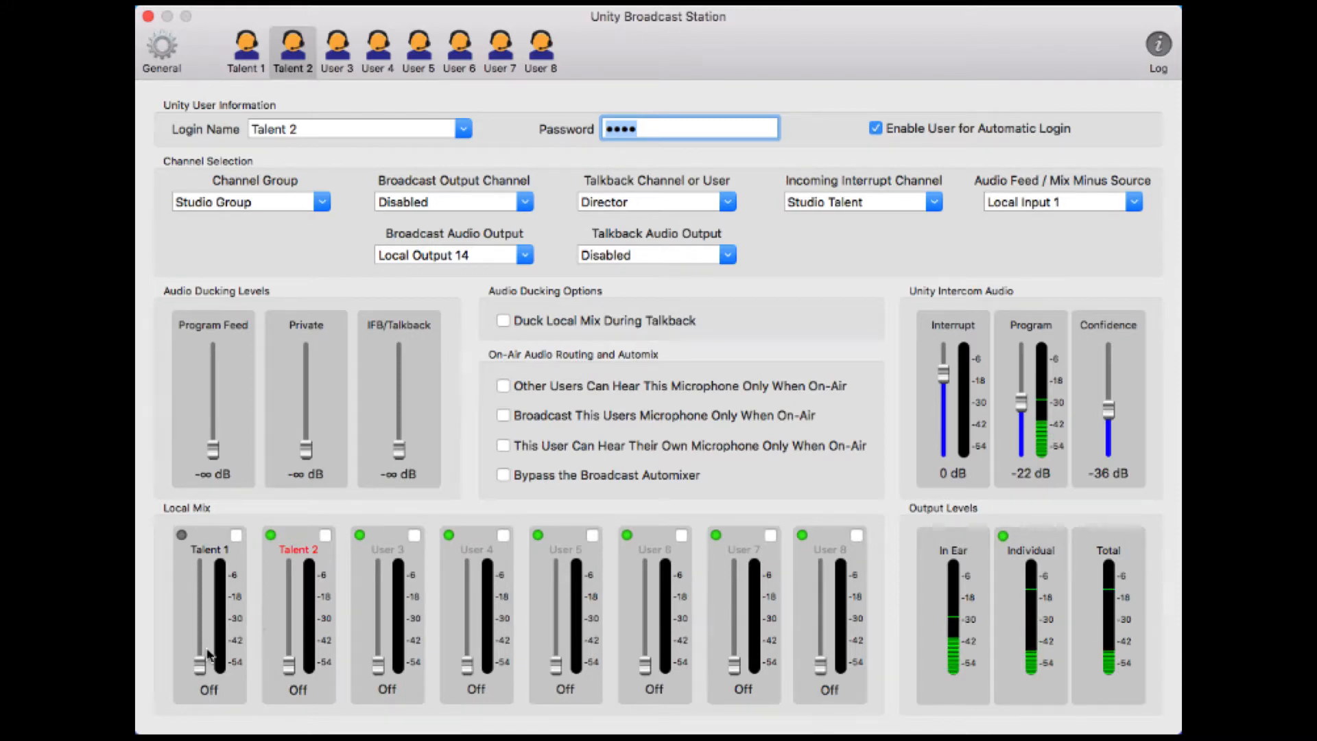
Fade Talent 1, Talent 2, User 3 and User 4 up to 0 dB in the local mix
drag(201, 663, 206, 597)
drag(289, 664, 289, 594)
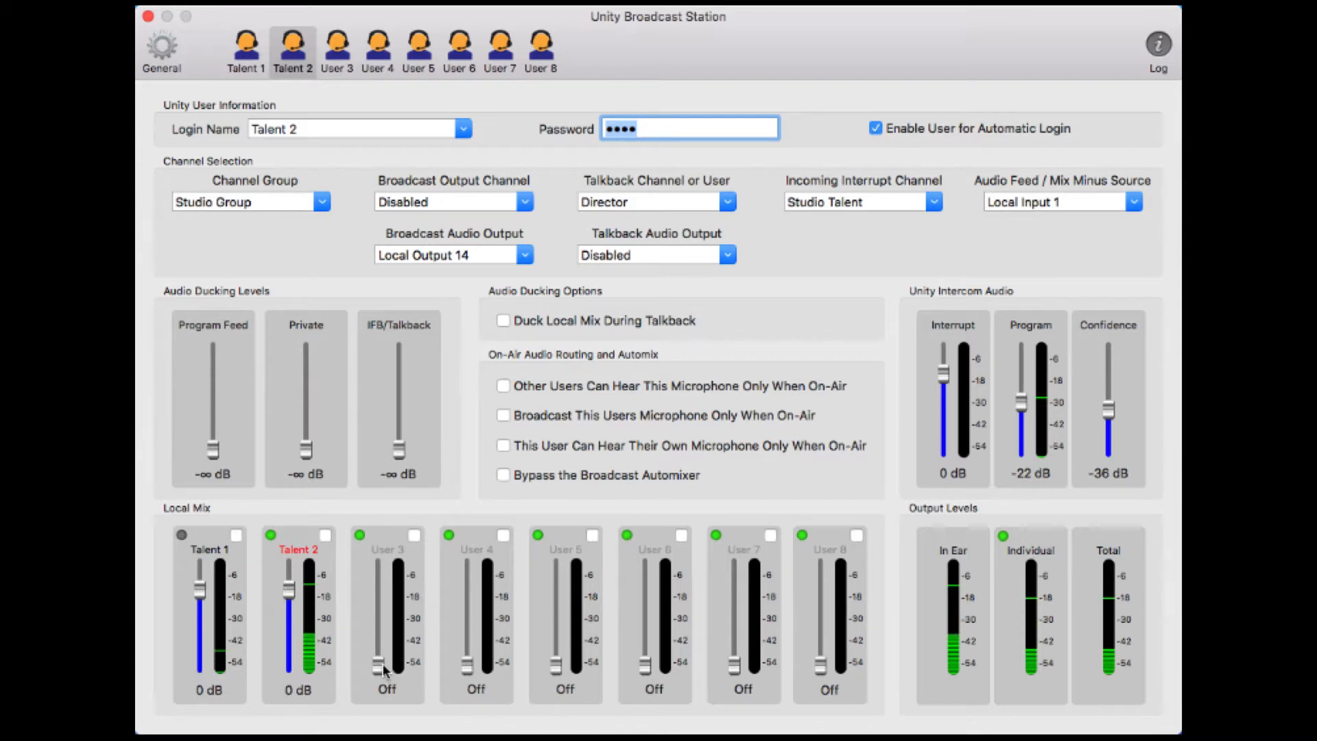
drag(383, 664, 382, 593)
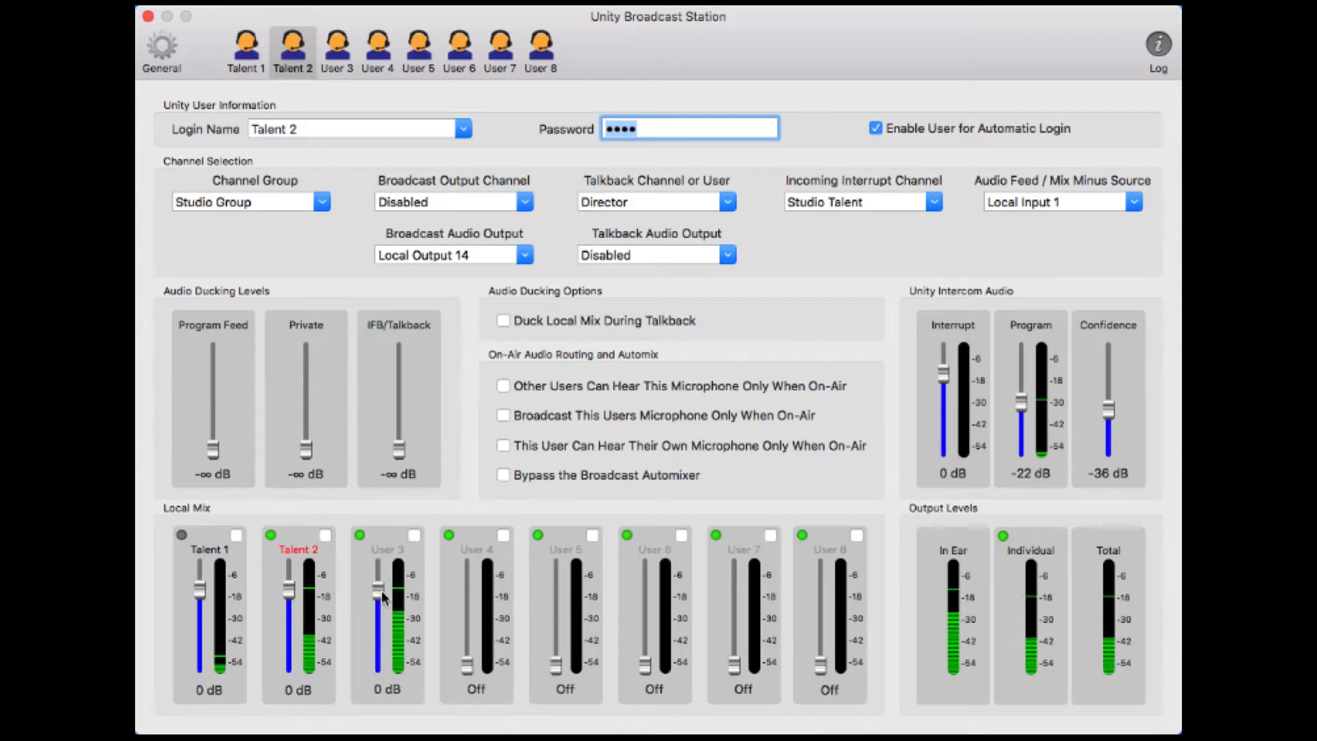
drag(467, 664, 468, 591)
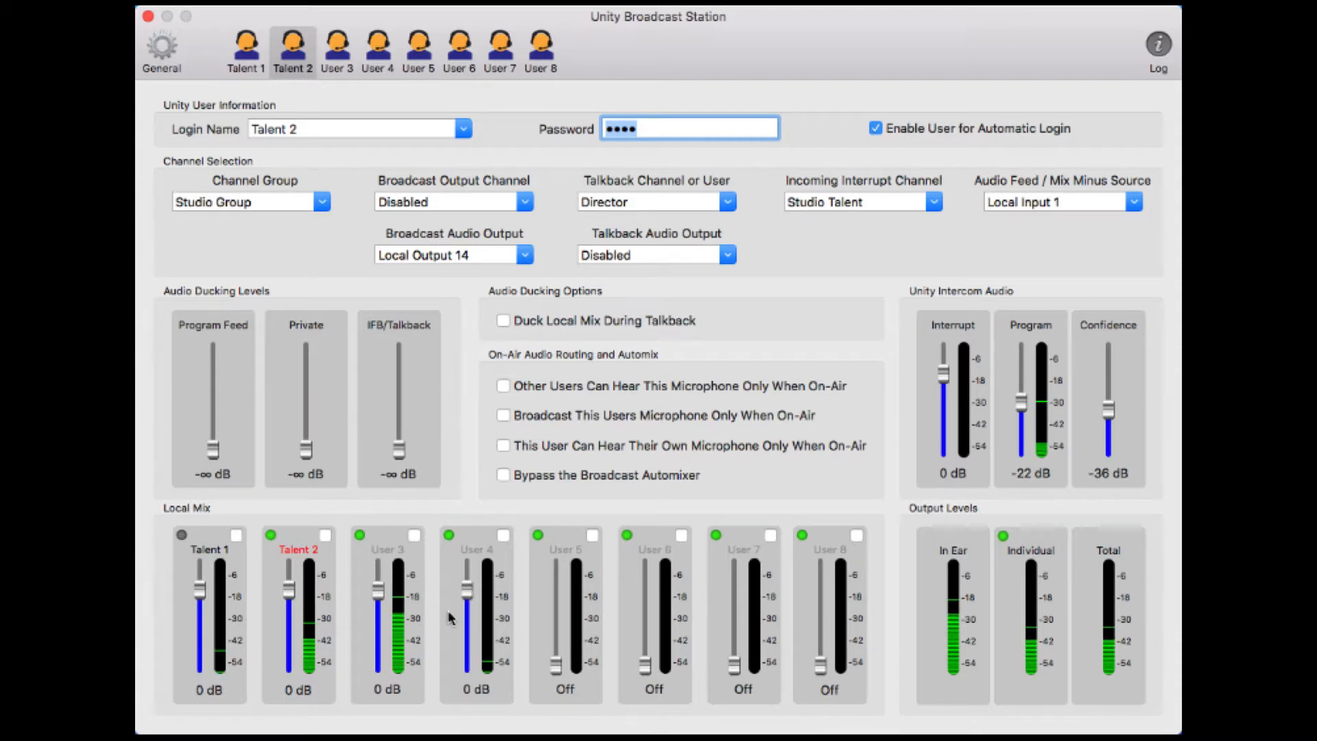
Log the third user slot in as Talent 3 and enter its password
click(336, 55)
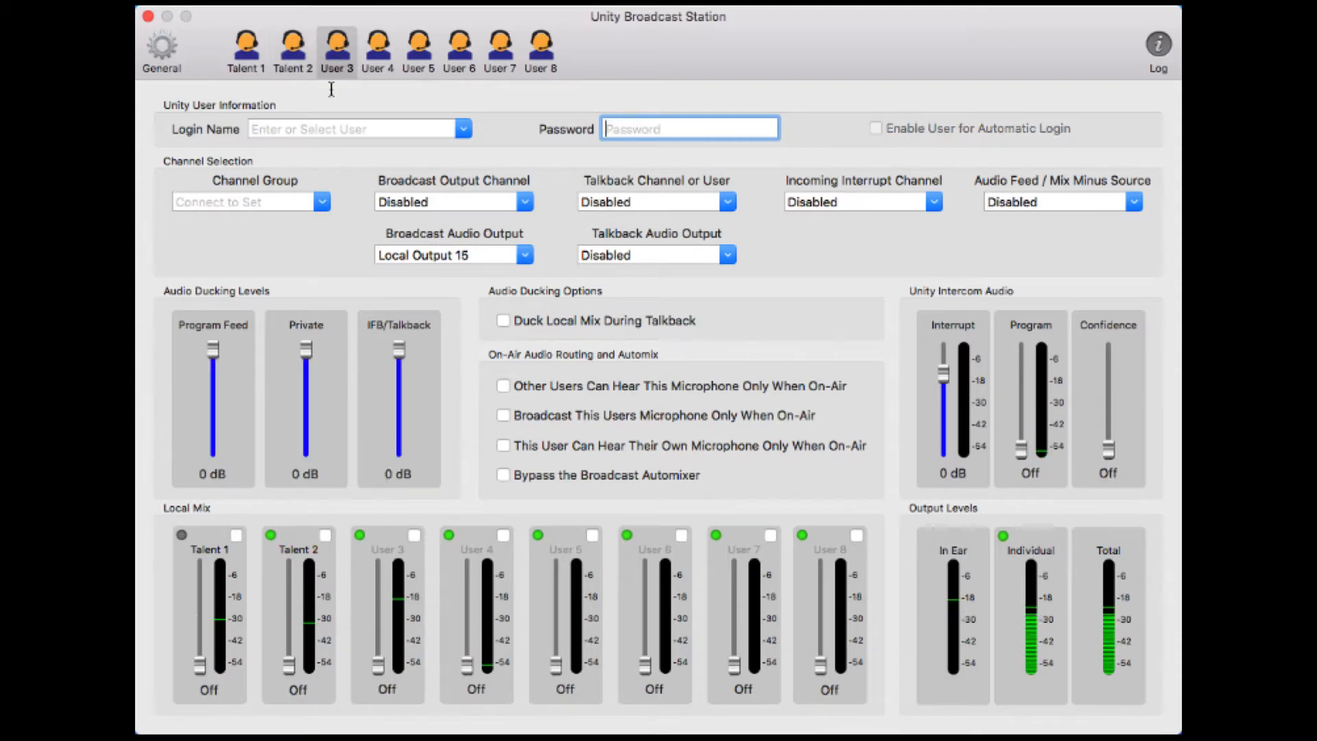
click(463, 129)
scroll(271, 192, down, 5)
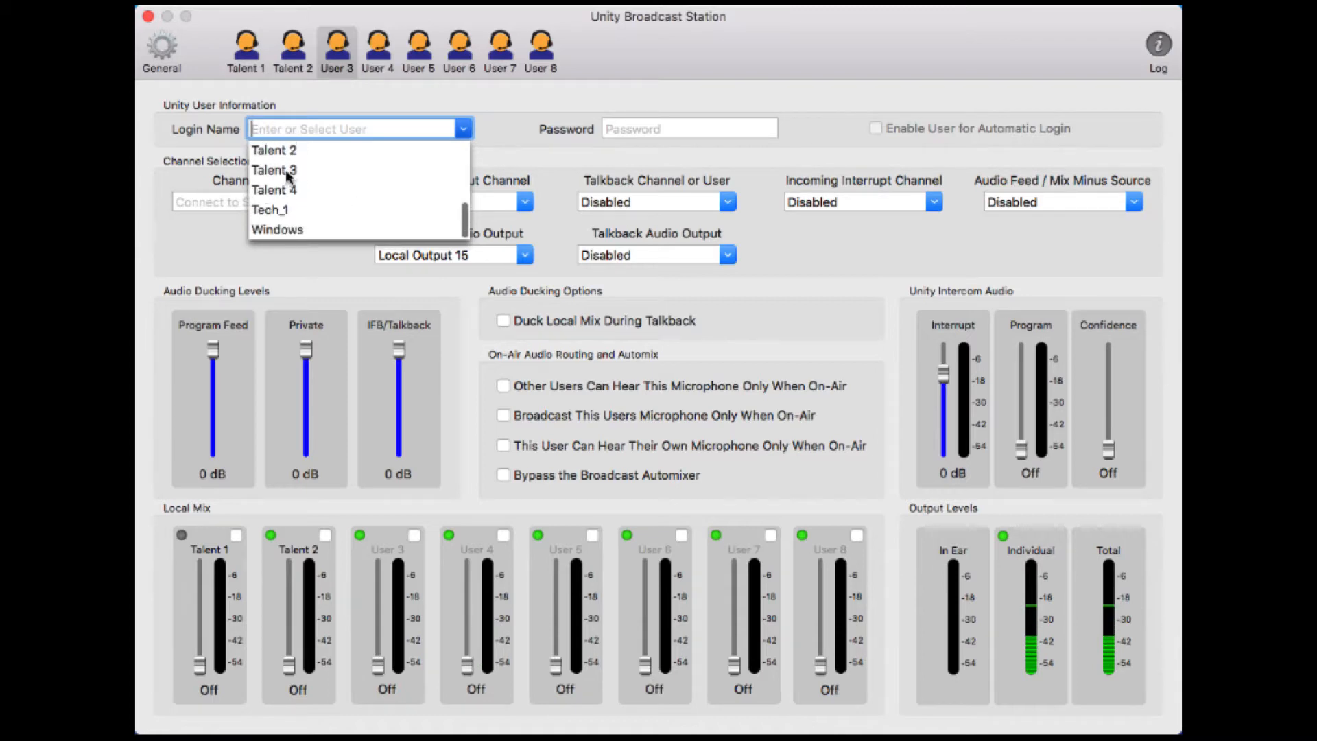
click(287, 177)
click(652, 130)
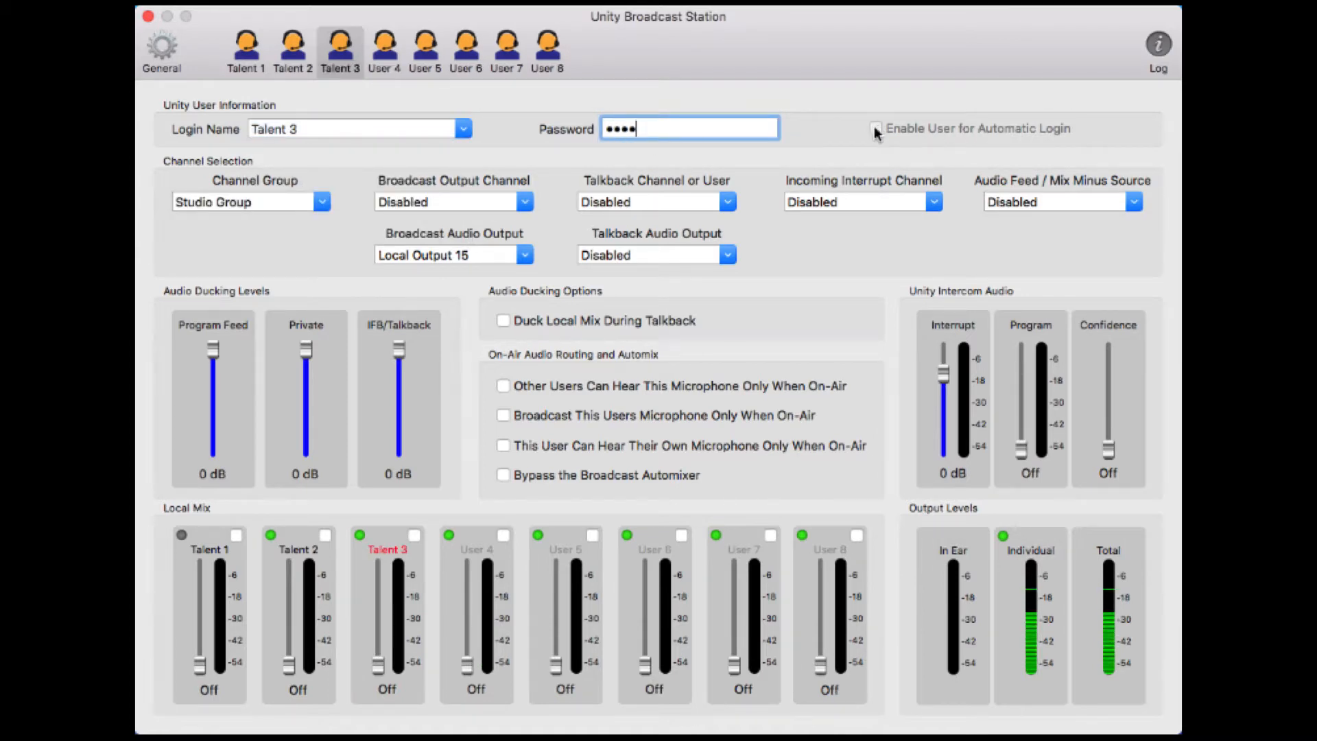
key(Return)
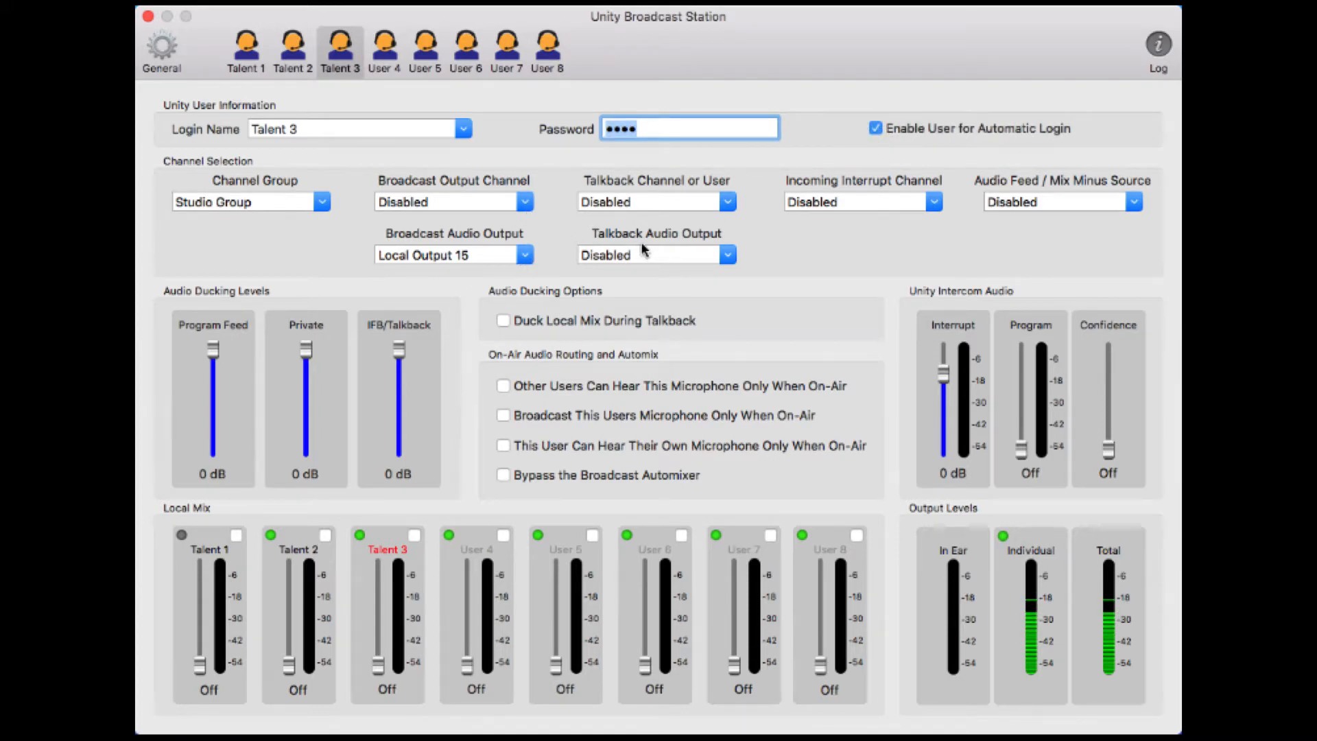
Set talkback to Director, incoming interrupt to Studio Talent, and audio feed to Local Input 1
click(729, 202)
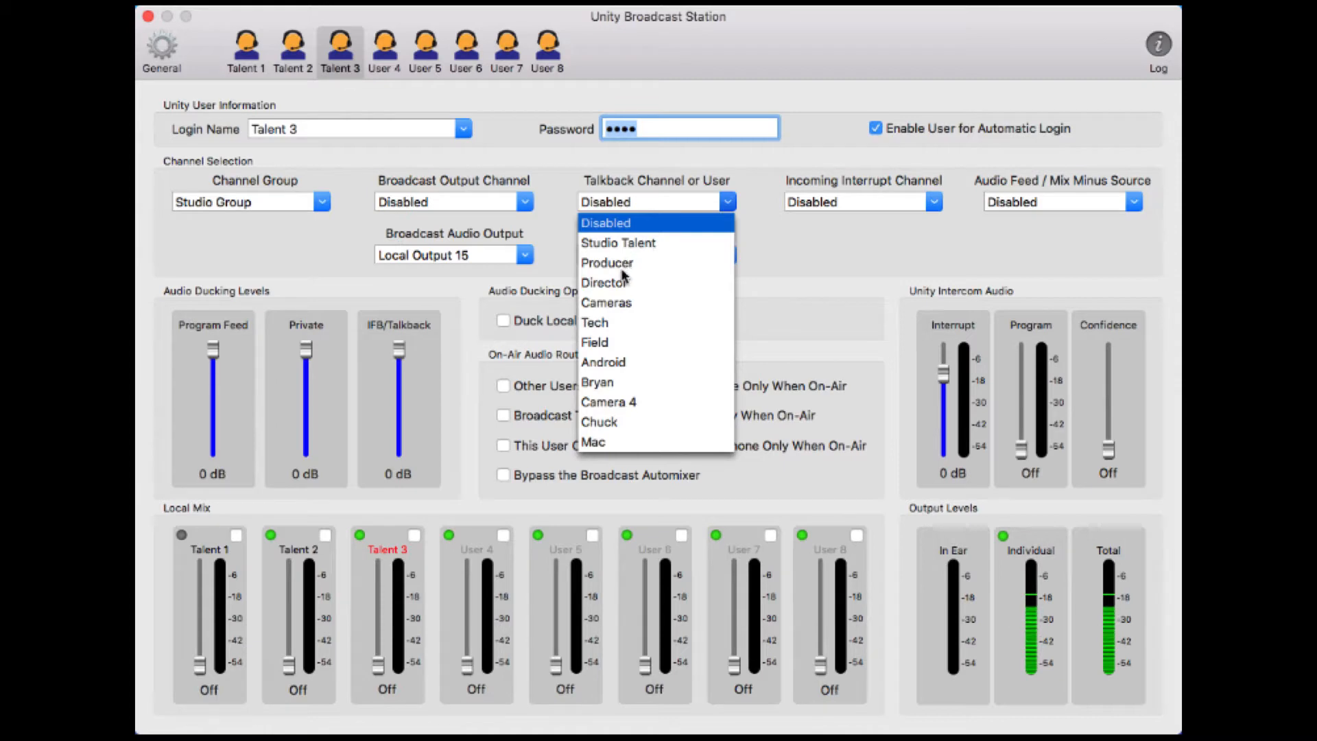
click(622, 281)
click(933, 203)
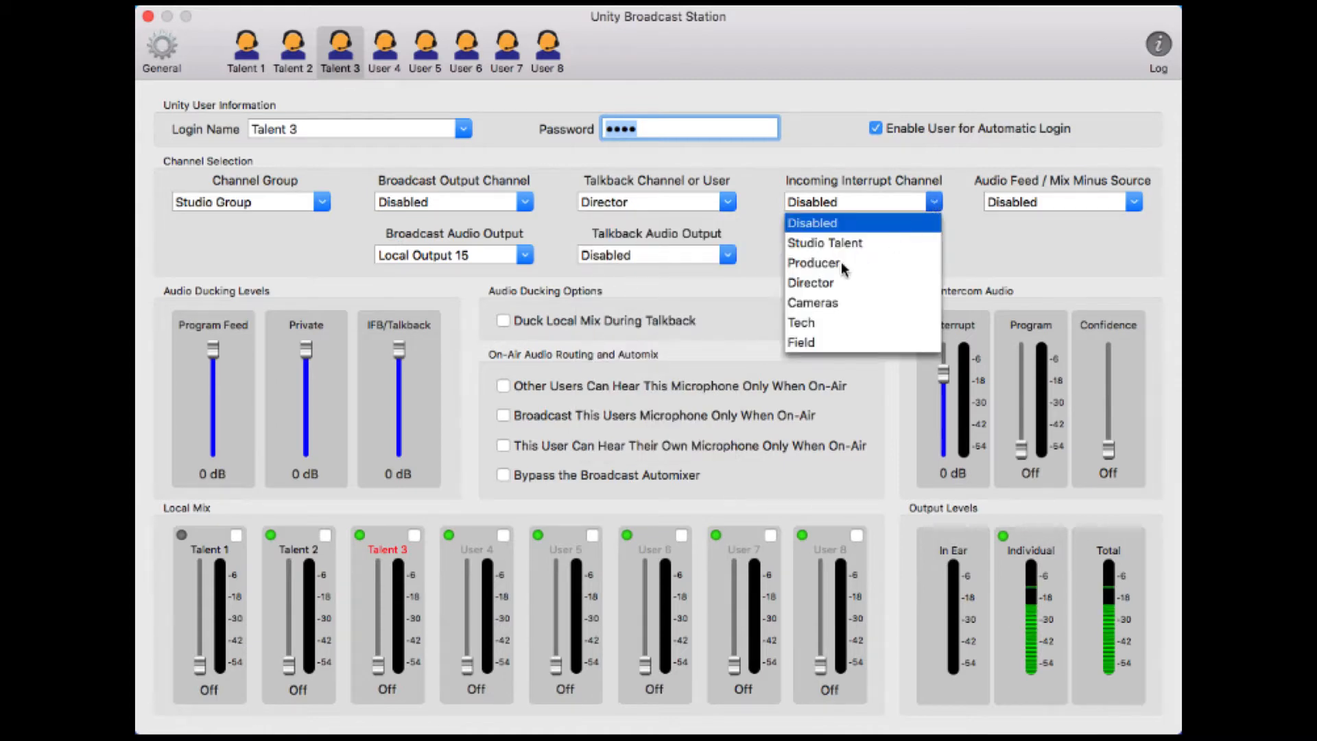
click(830, 246)
click(1126, 208)
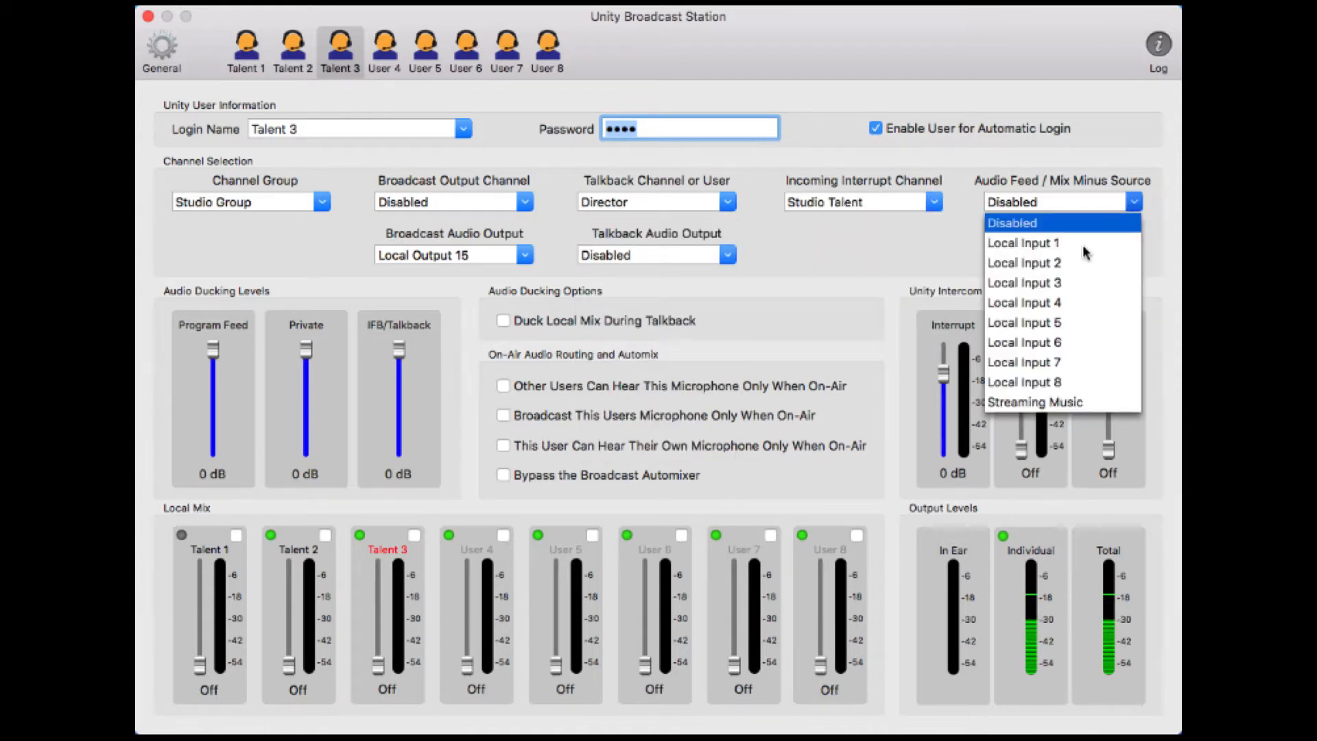
click(1047, 245)
Drop the three ducking levels to -∞ dB and set Program -24 dB, Confidence -37 dB
drag(218, 360, 248, 508)
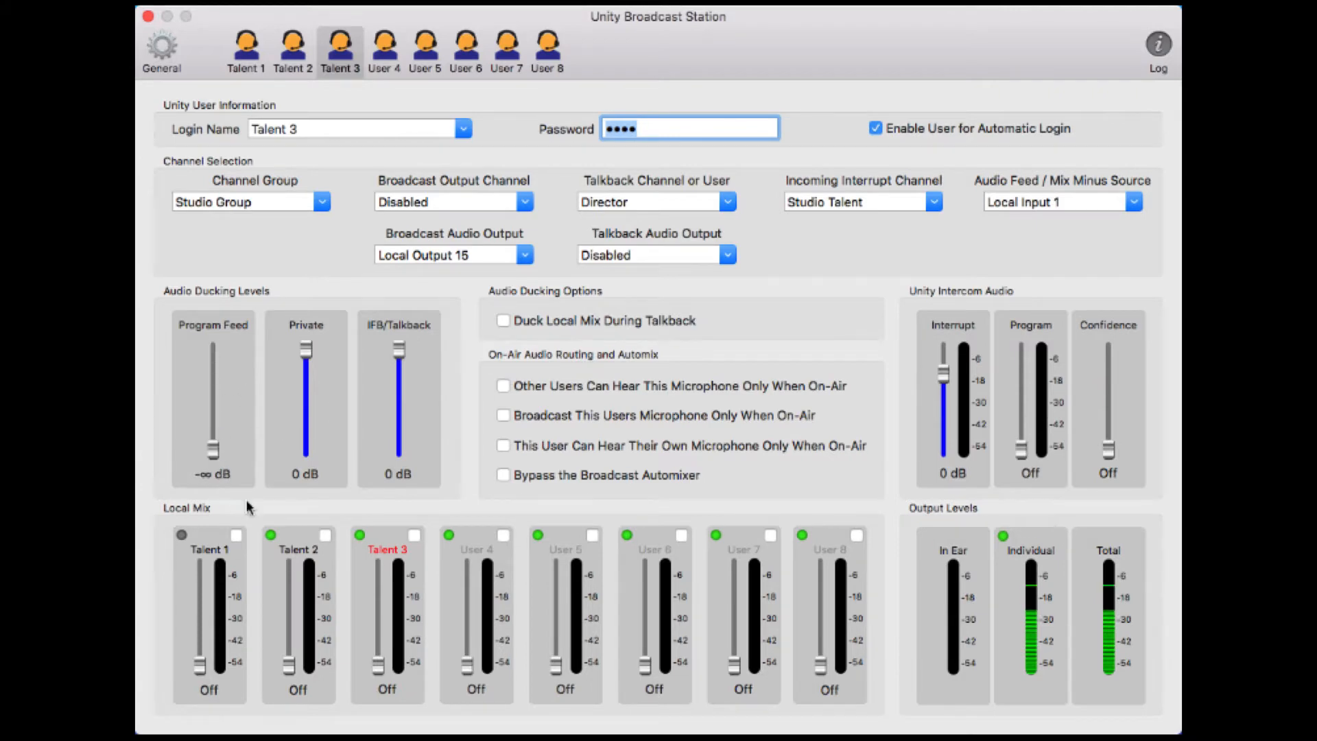
drag(320, 355, 319, 500)
drag(404, 356, 405, 499)
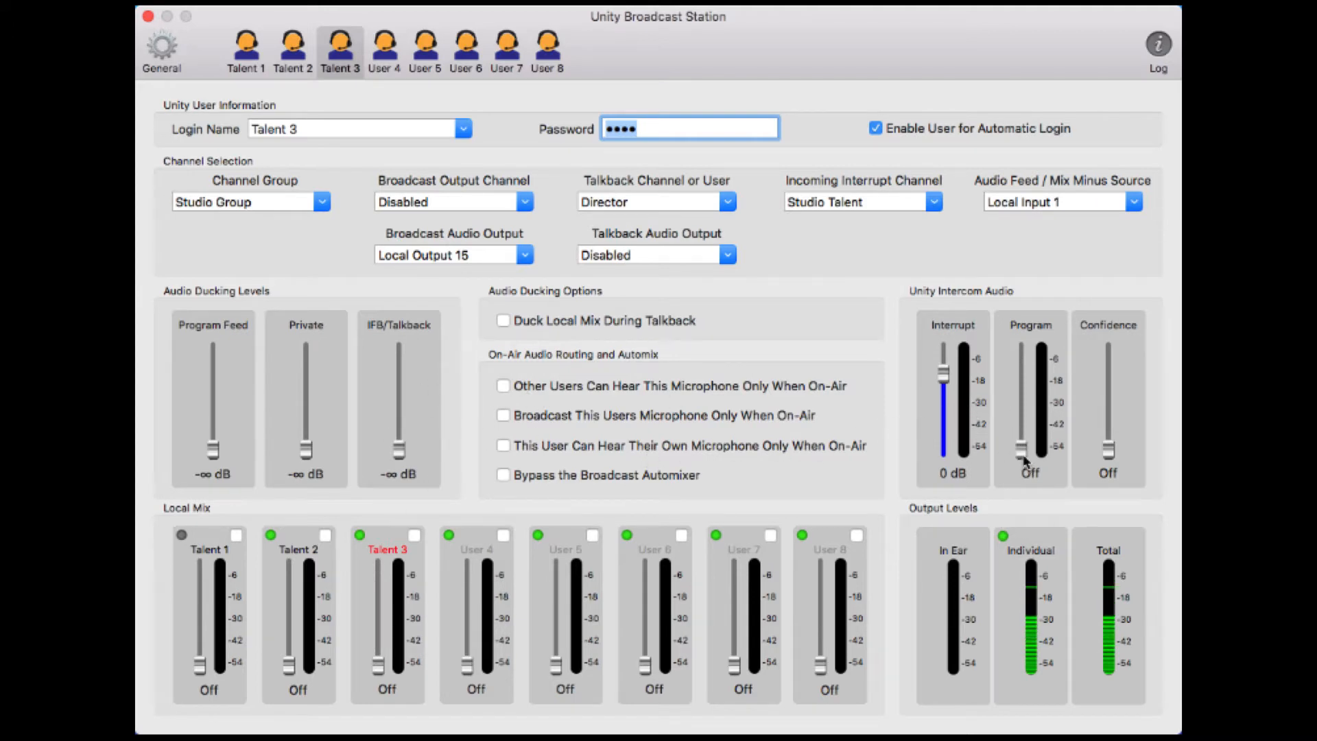
drag(1022, 451, 1021, 405)
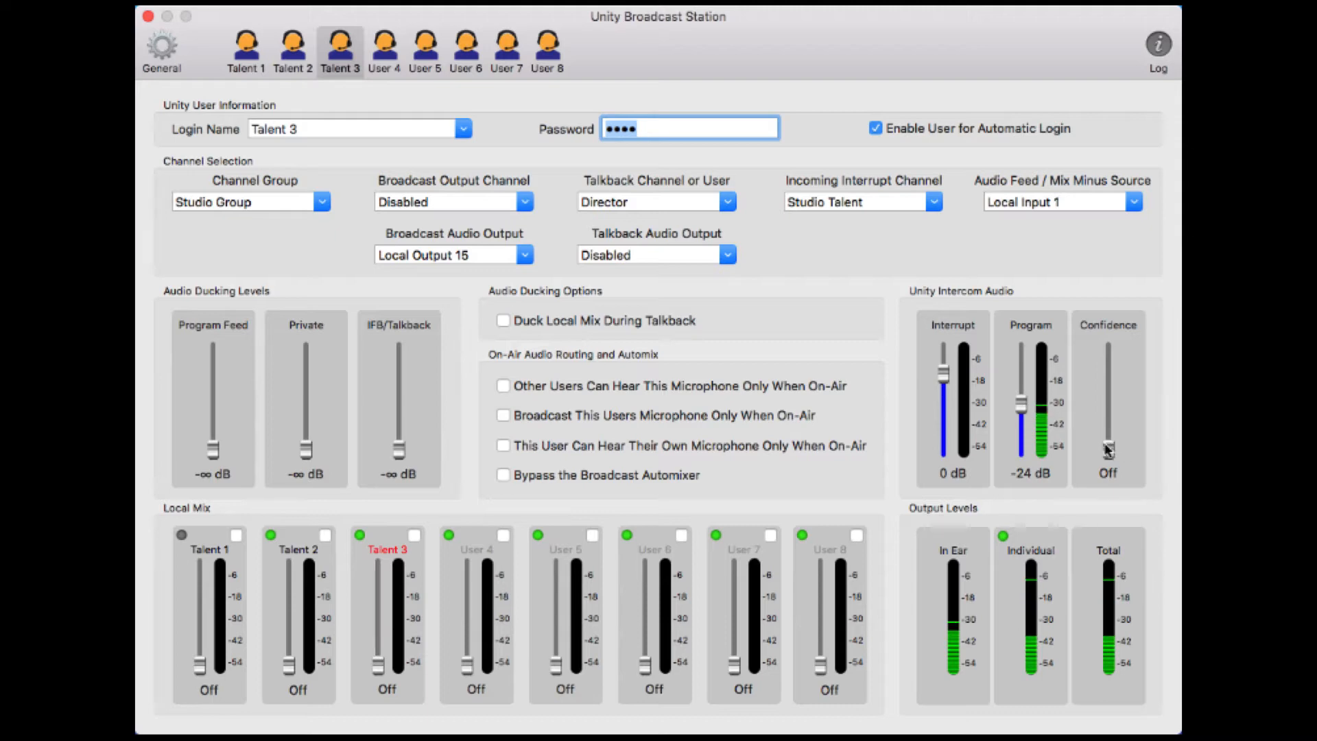
drag(1109, 450, 1108, 415)
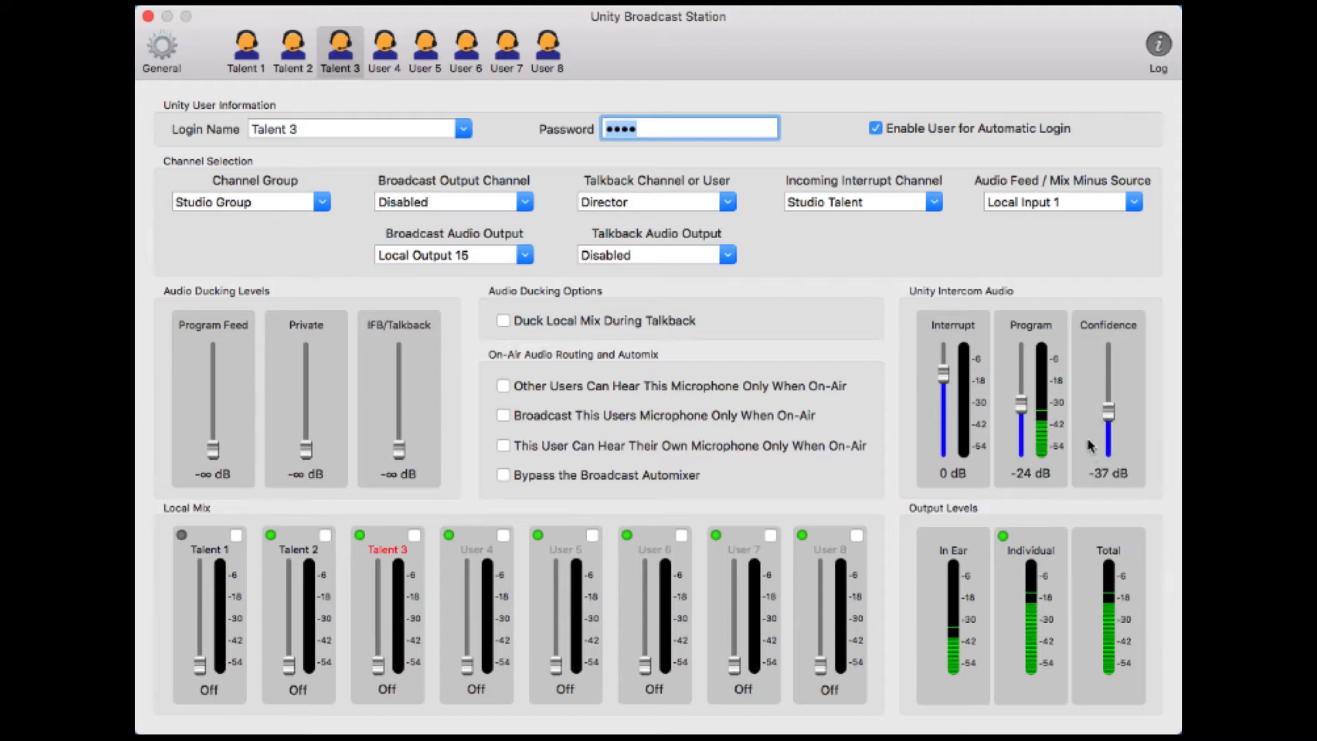
Fade Talent 1, Talent 2, Talent 3 and User 4 up to 0 dB in the local mix
drag(199, 668, 204, 594)
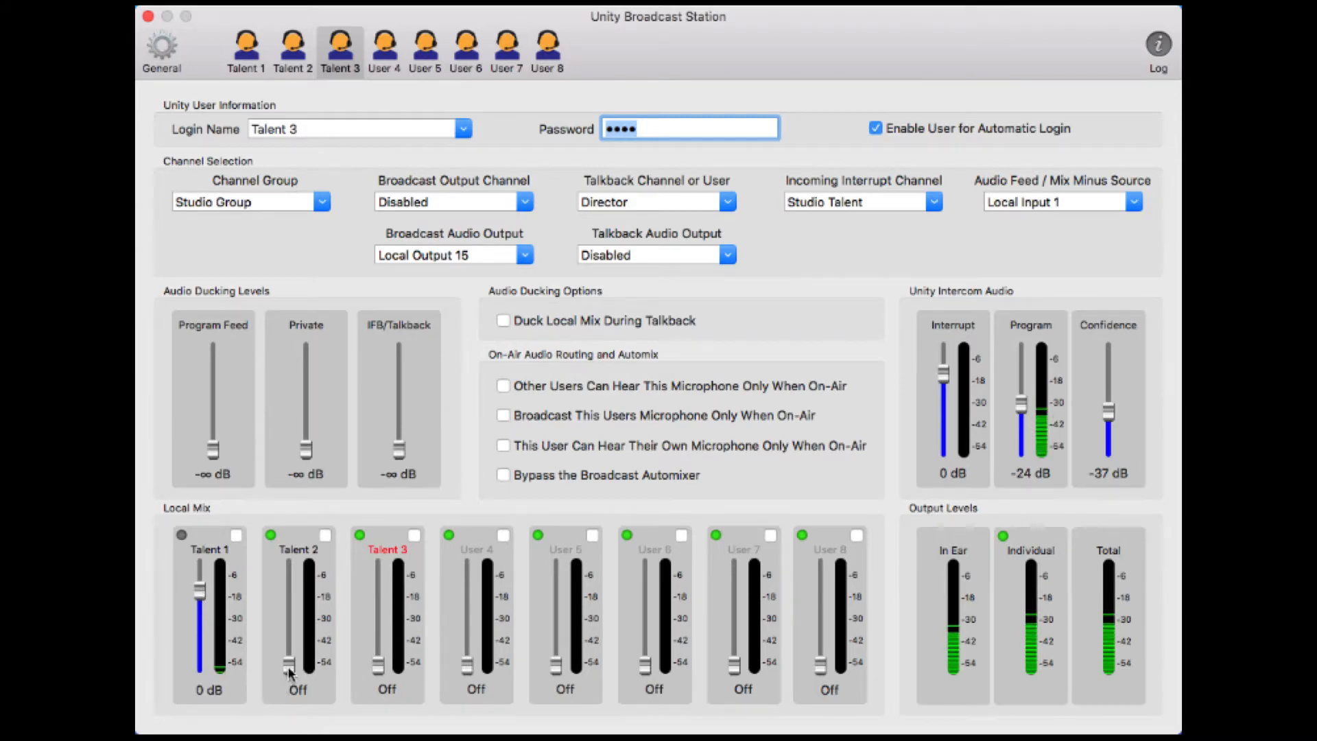
drag(289, 666, 289, 591)
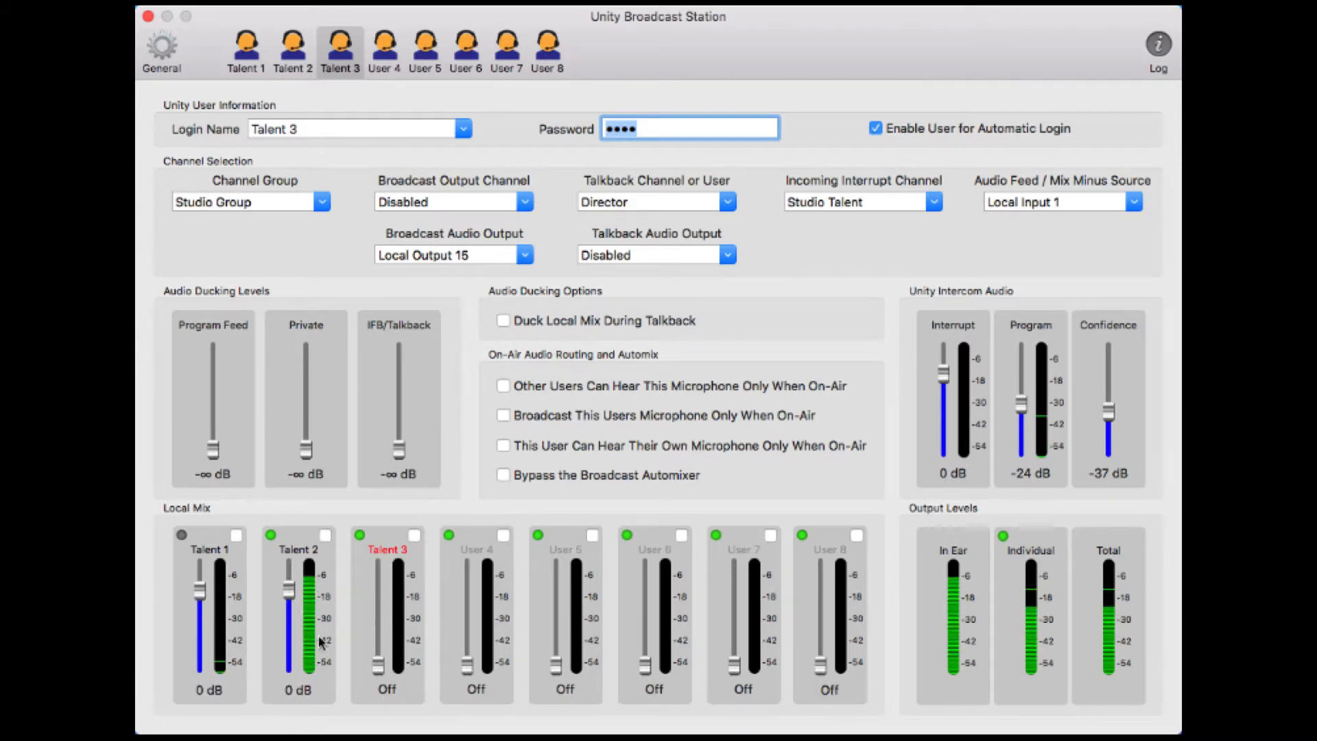
drag(378, 665, 375, 594)
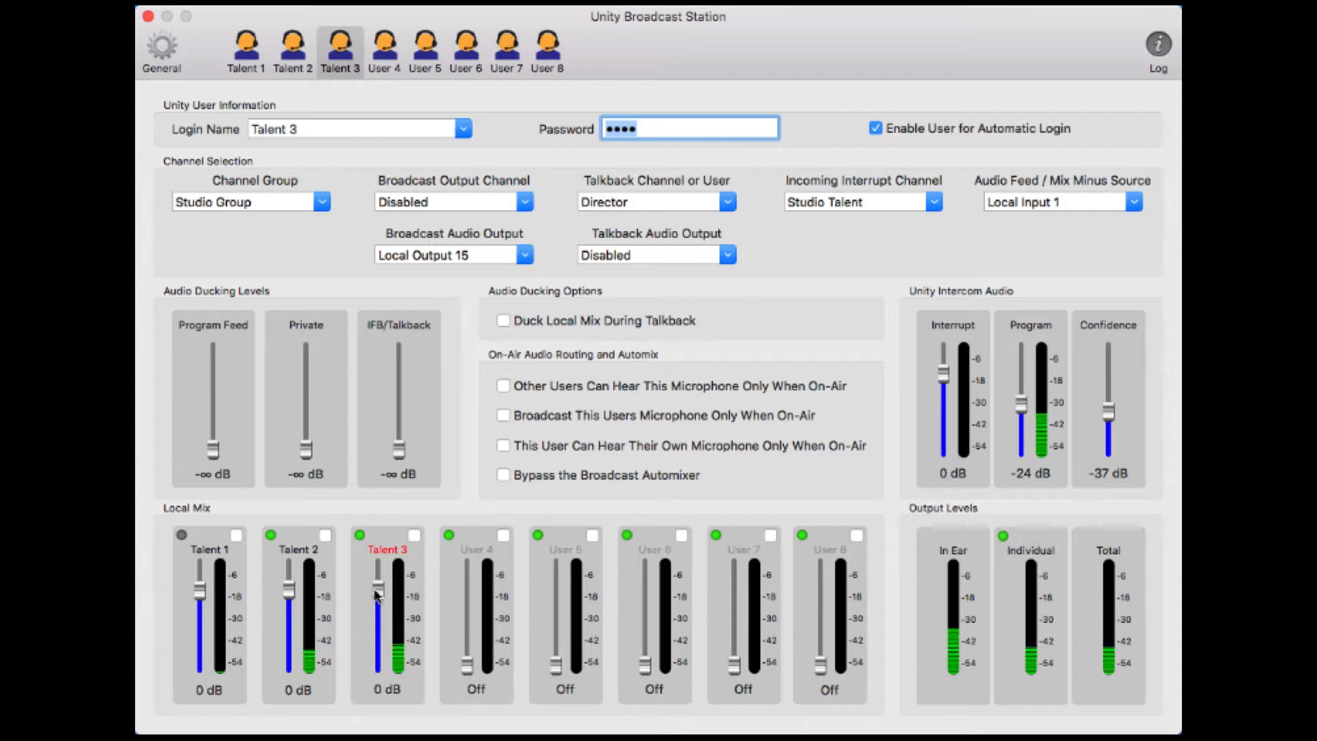
drag(468, 664, 467, 595)
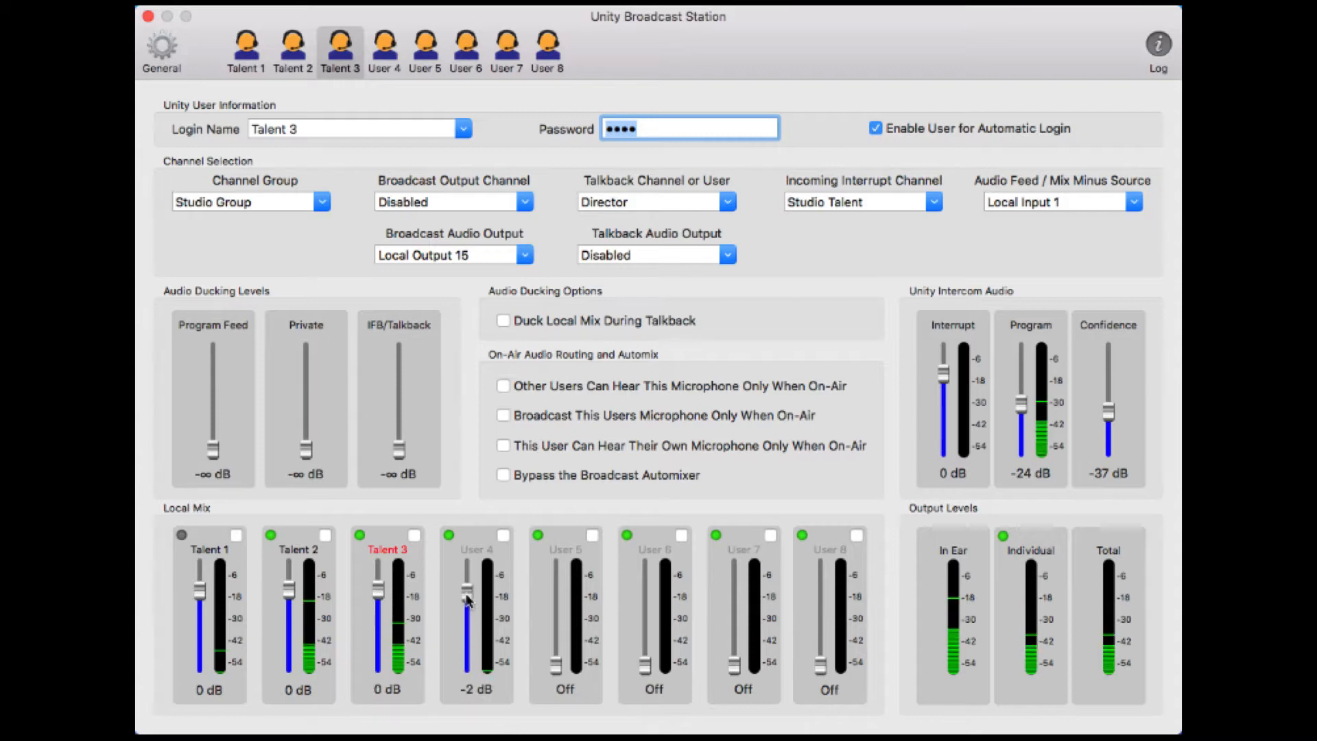
drag(468, 600, 467, 598)
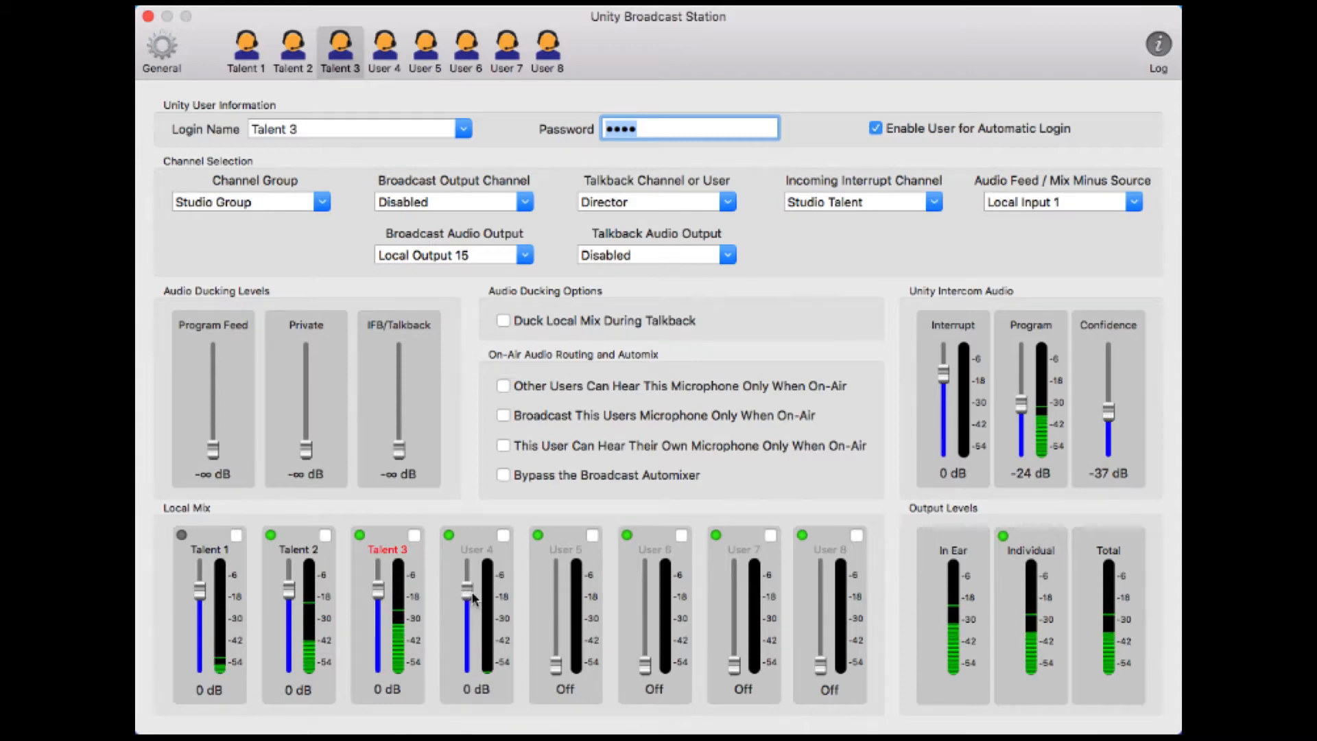
Log the fourth user slot in as Talent 4 and enter its password
click(384, 50)
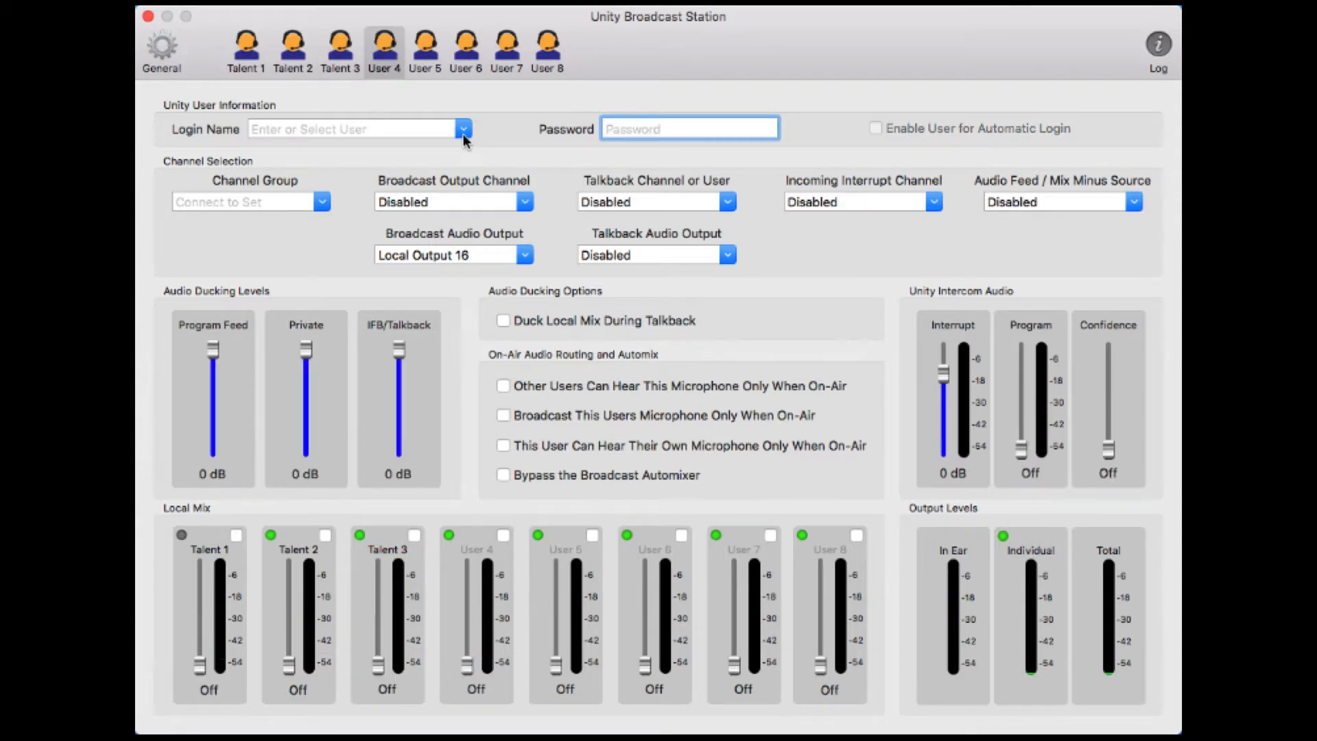
click(463, 135)
scroll(322, 199, down, 6)
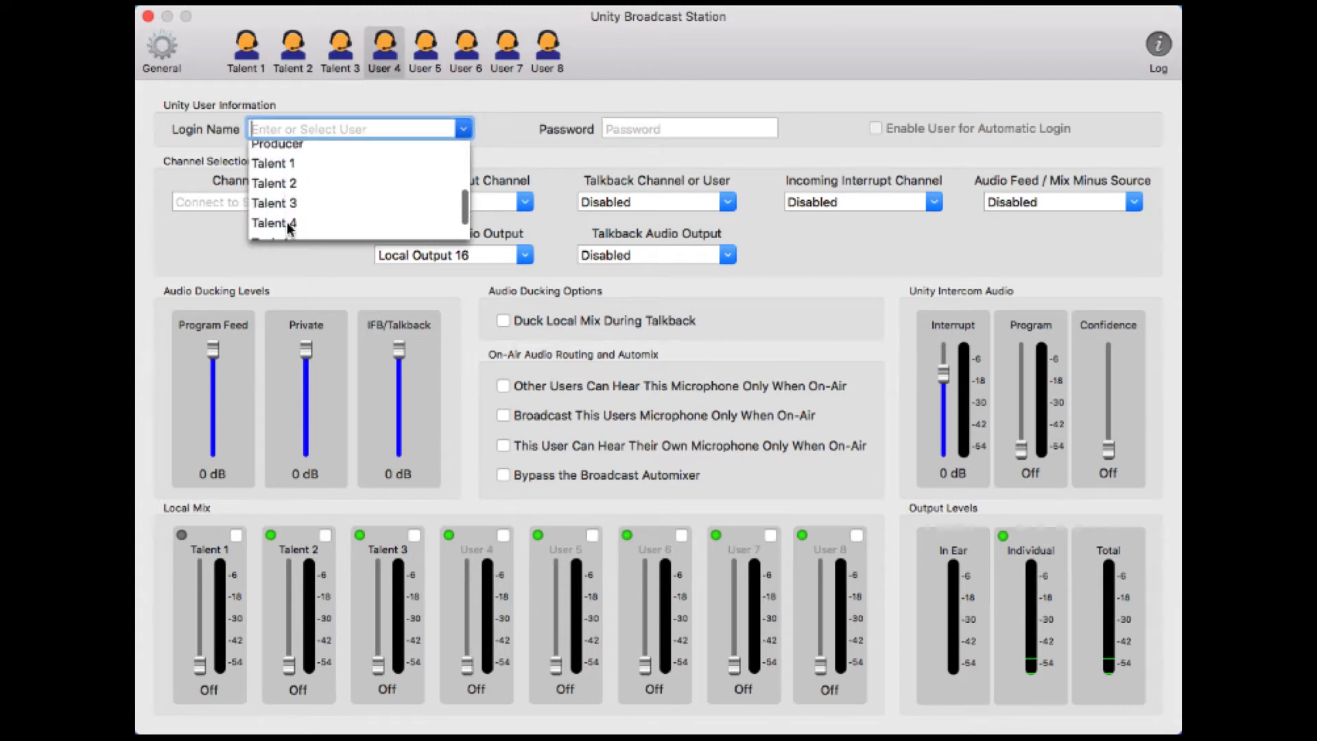
scroll(288, 220, down, 2)
click(288, 194)
click(642, 125)
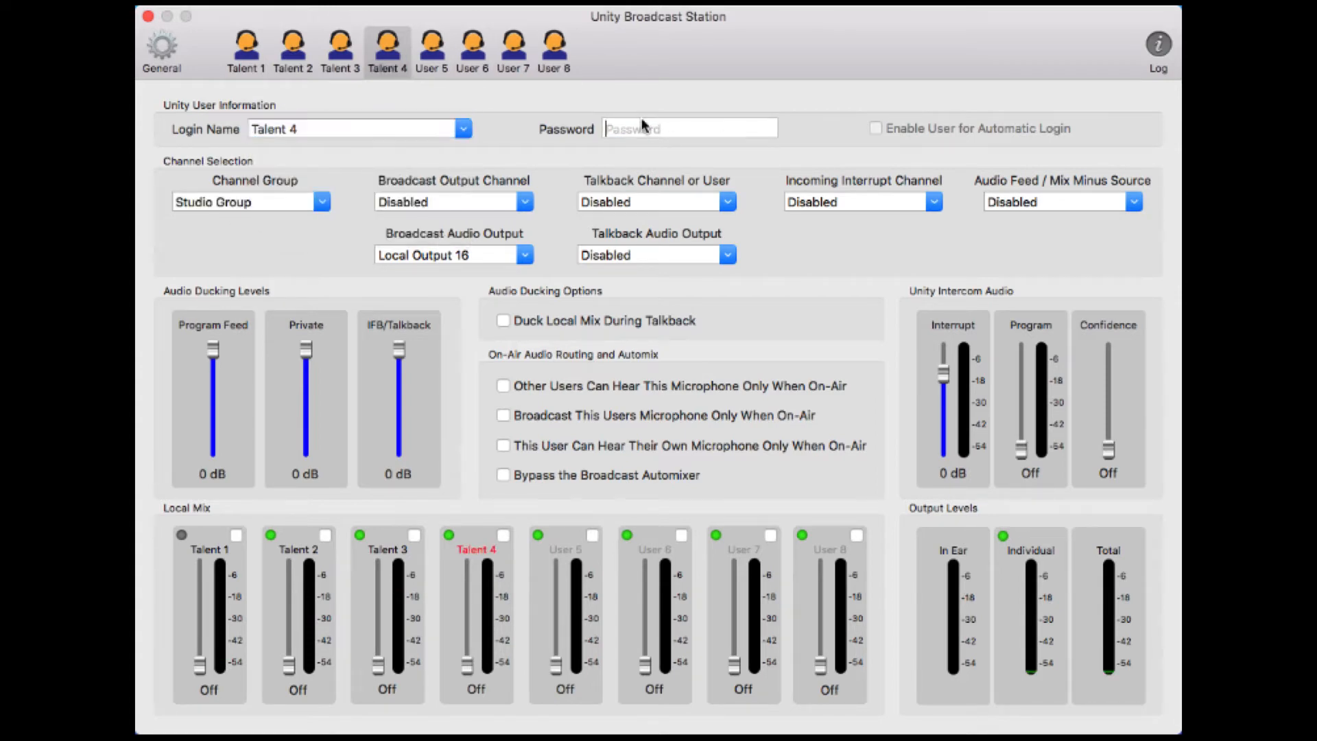
text(a)
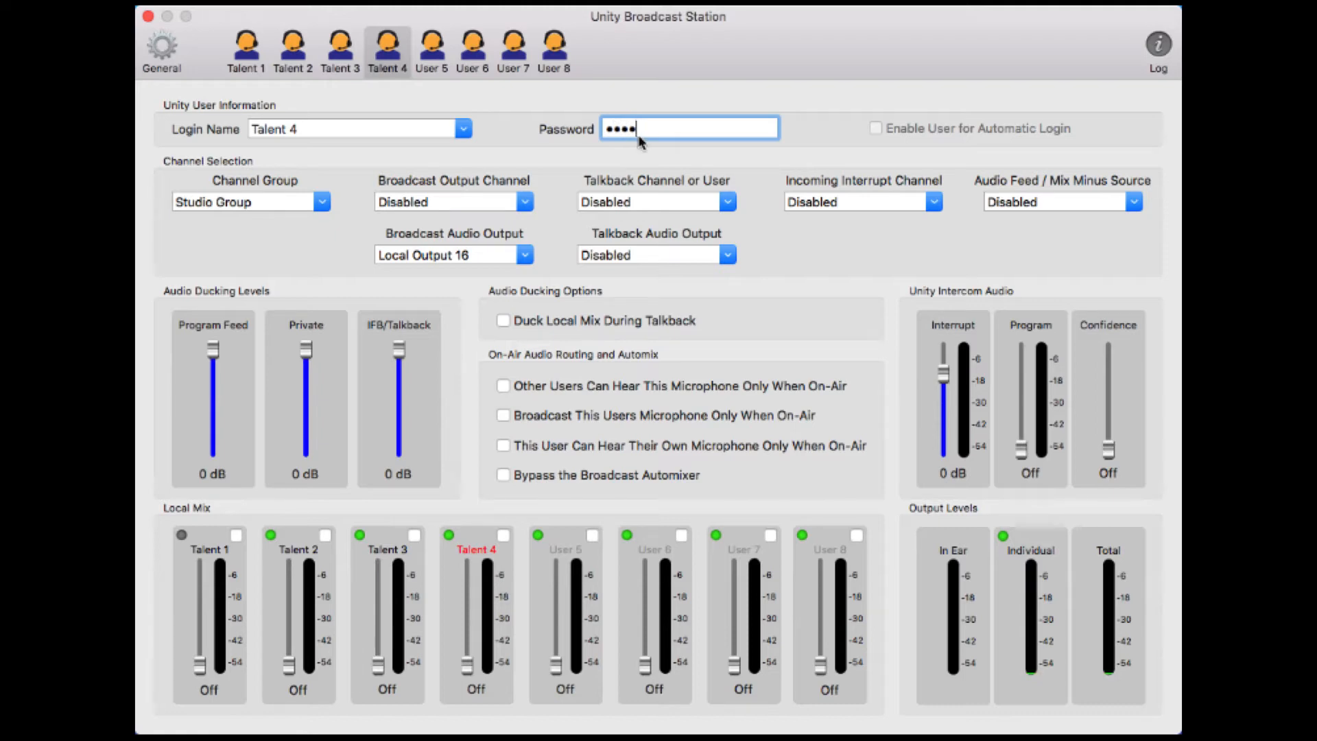
key(Return)
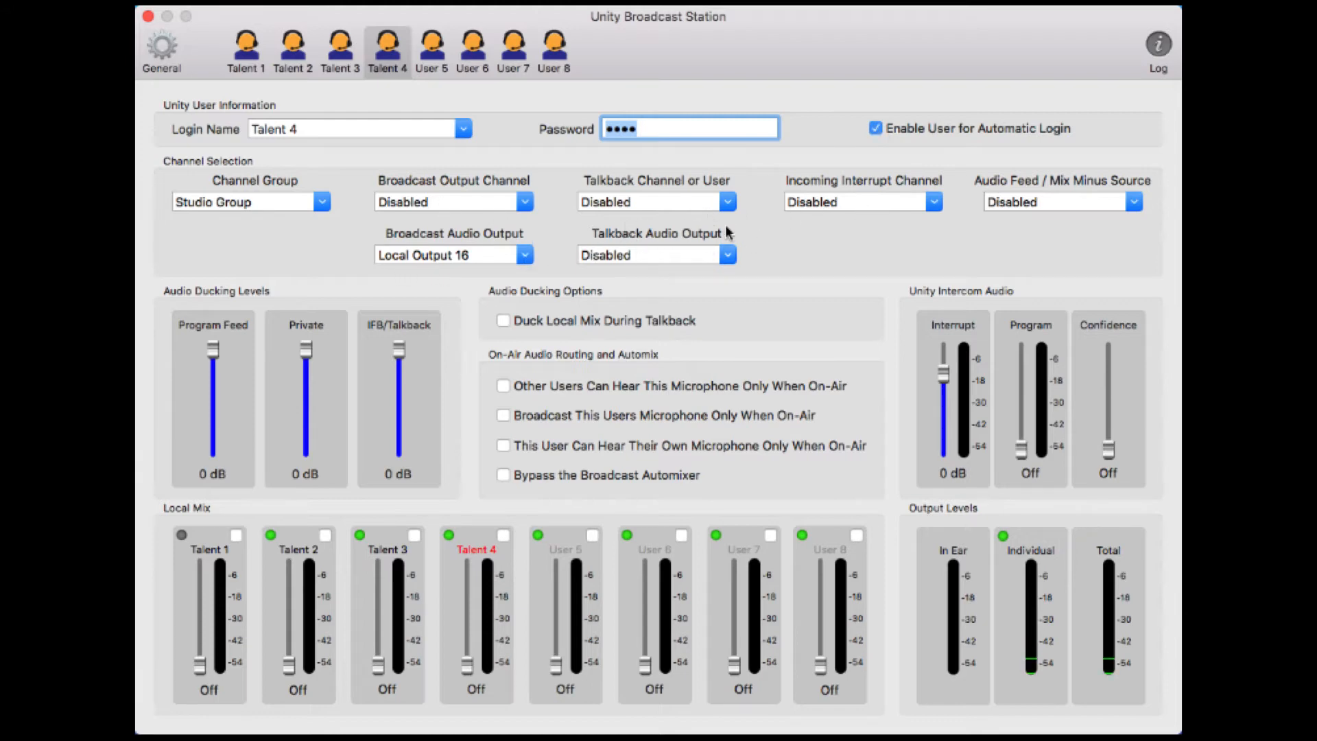
Set talkback to Director, incoming interrupt to Studio Talent, and audio feed to Local Input 1
click(727, 202)
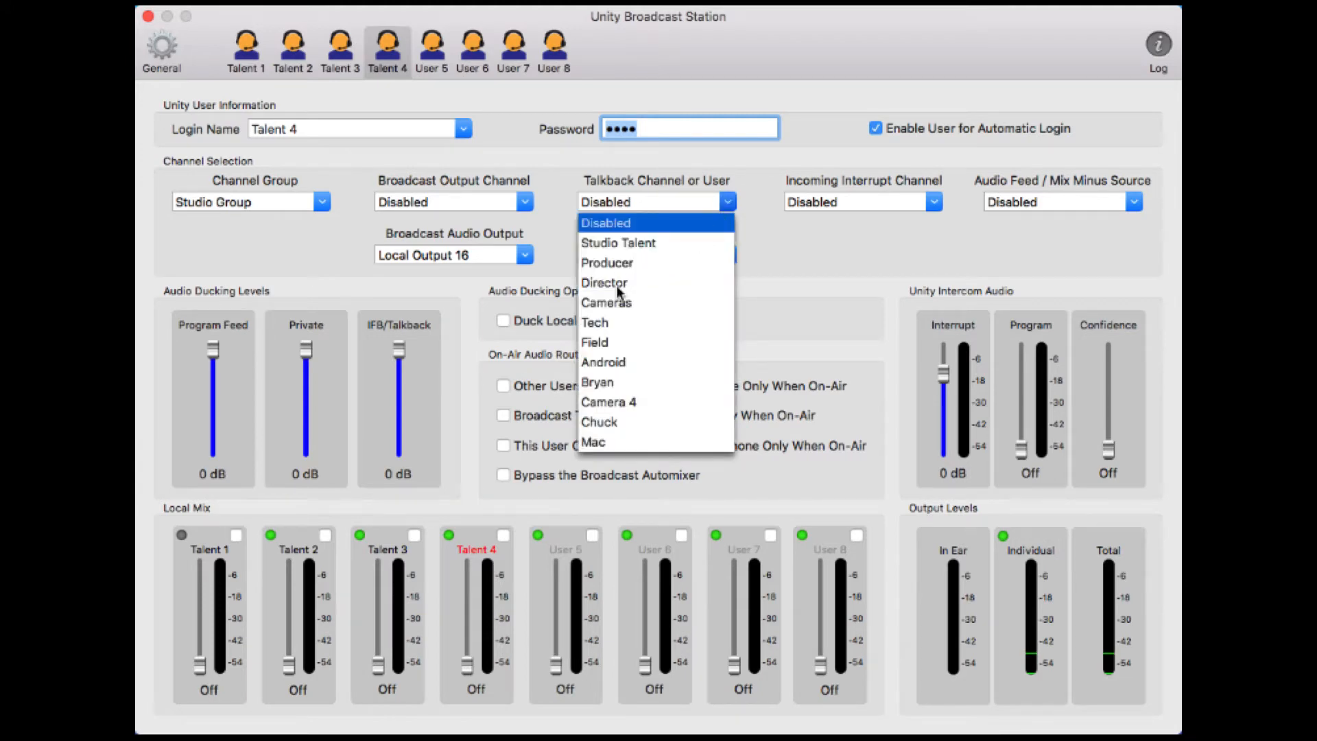
click(604, 283)
click(933, 204)
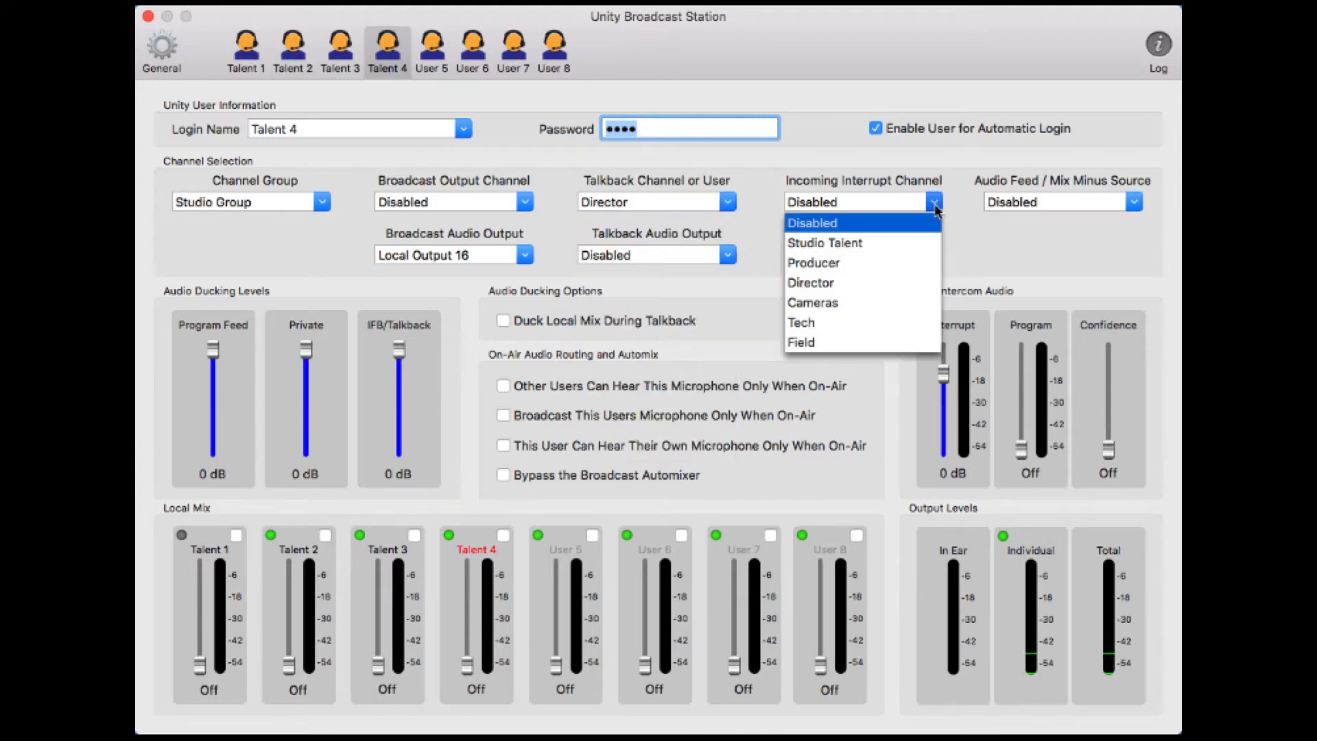
click(861, 241)
click(1134, 204)
click(1067, 243)
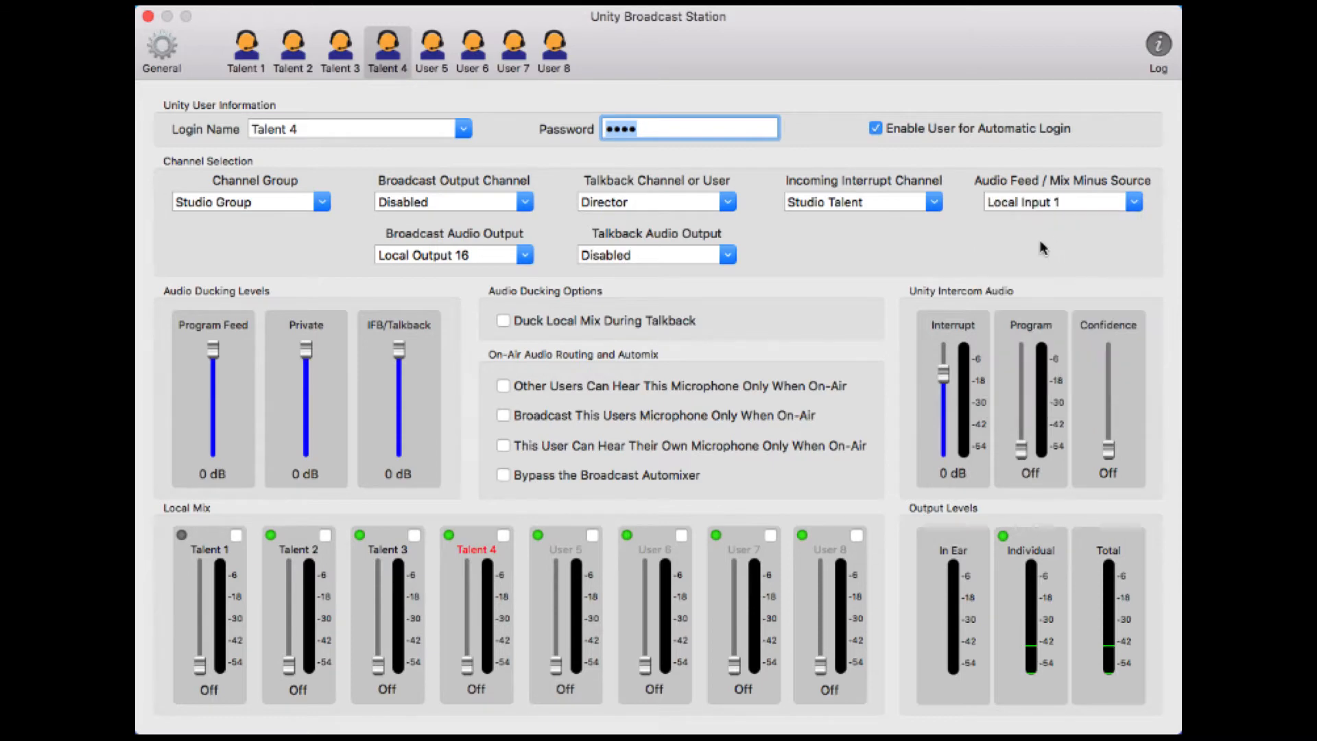
Drop three ducking levels to -∞ dB, enable talkback ducking, and raise Program and Confidence to -30 dB
drag(220, 342, 220, 518)
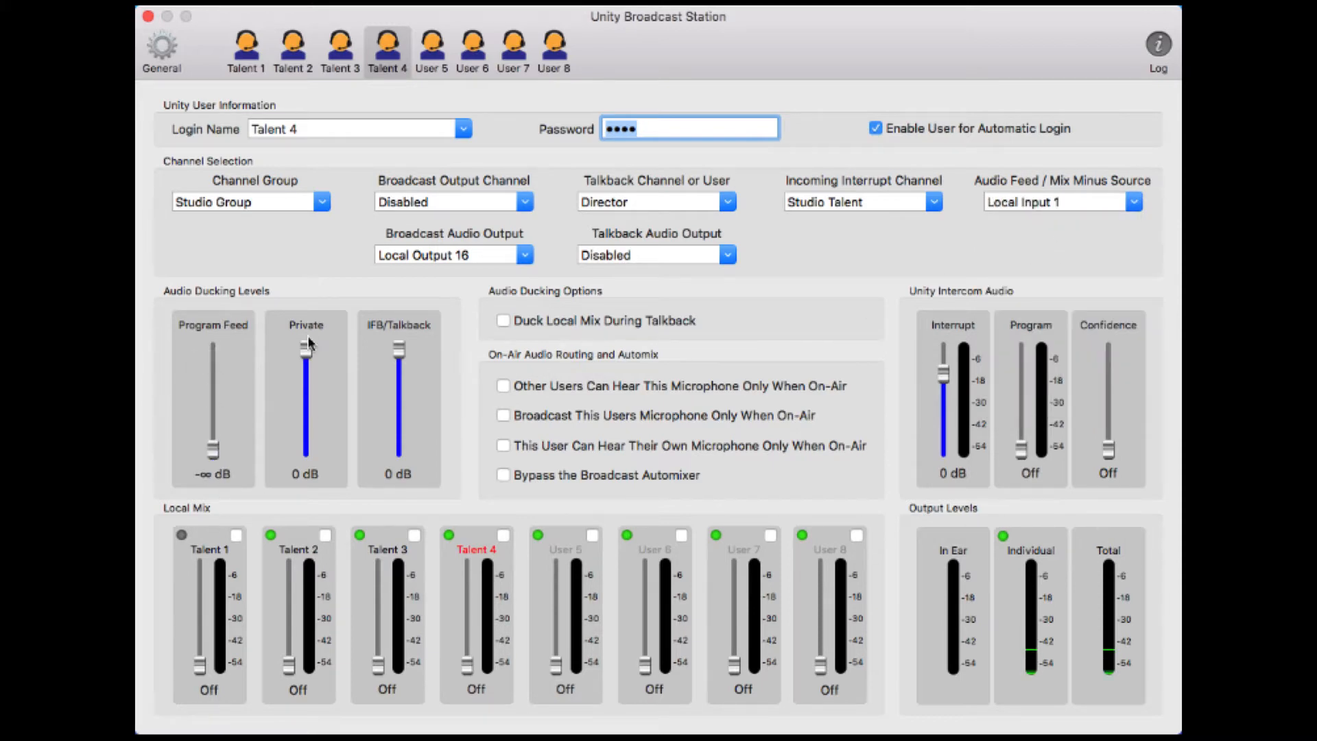
drag(306, 348, 306, 459)
drag(400, 362, 400, 456)
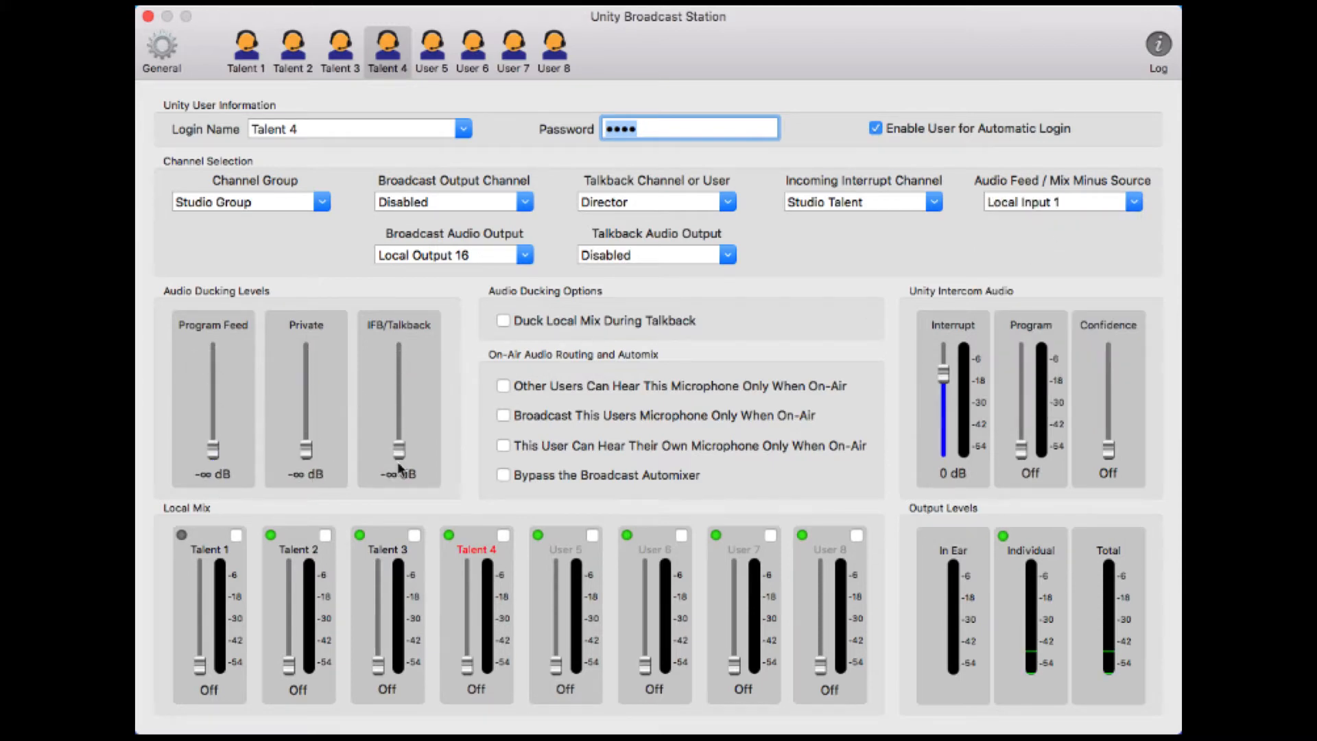
click(503, 321)
drag(1017, 444, 1024, 406)
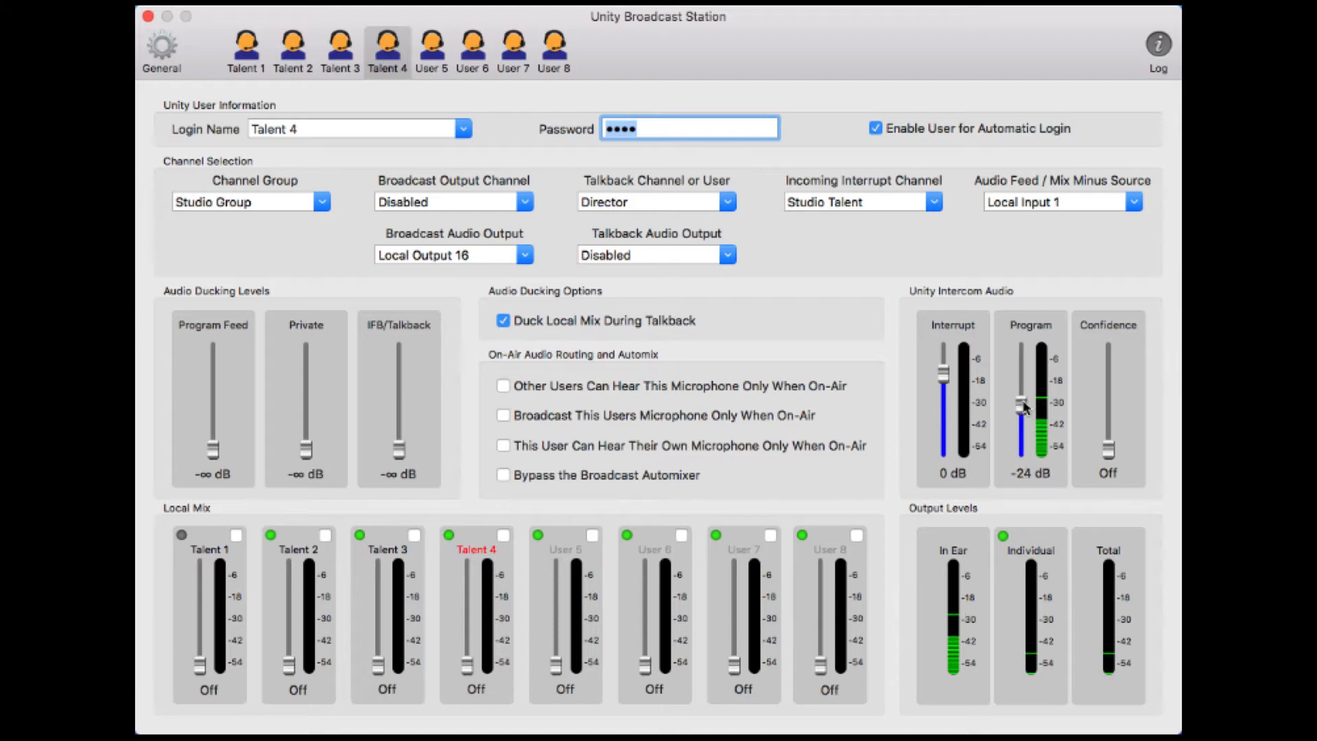
drag(1108, 451, 1109, 399)
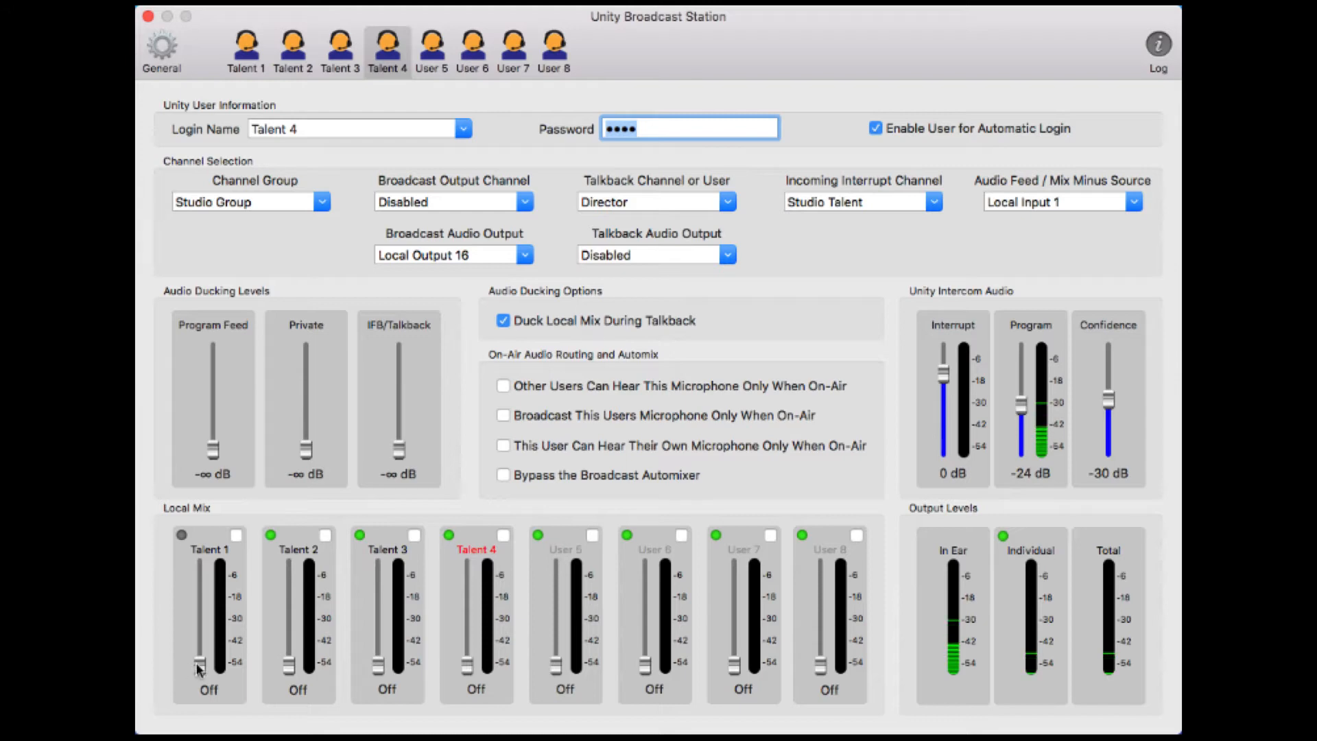
Fade Talent 1–4 up to 0 dB in Talent 4's local mix
drag(199, 665, 201, 593)
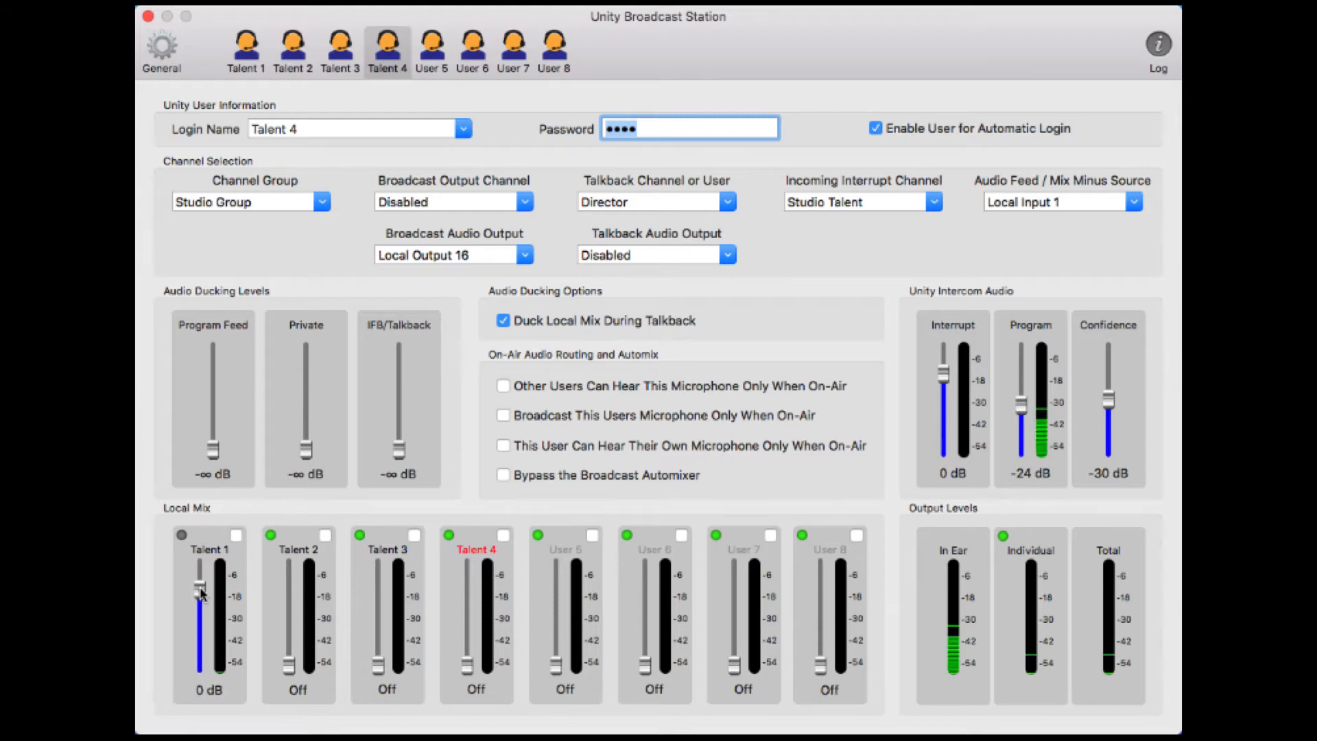
drag(289, 665, 293, 590)
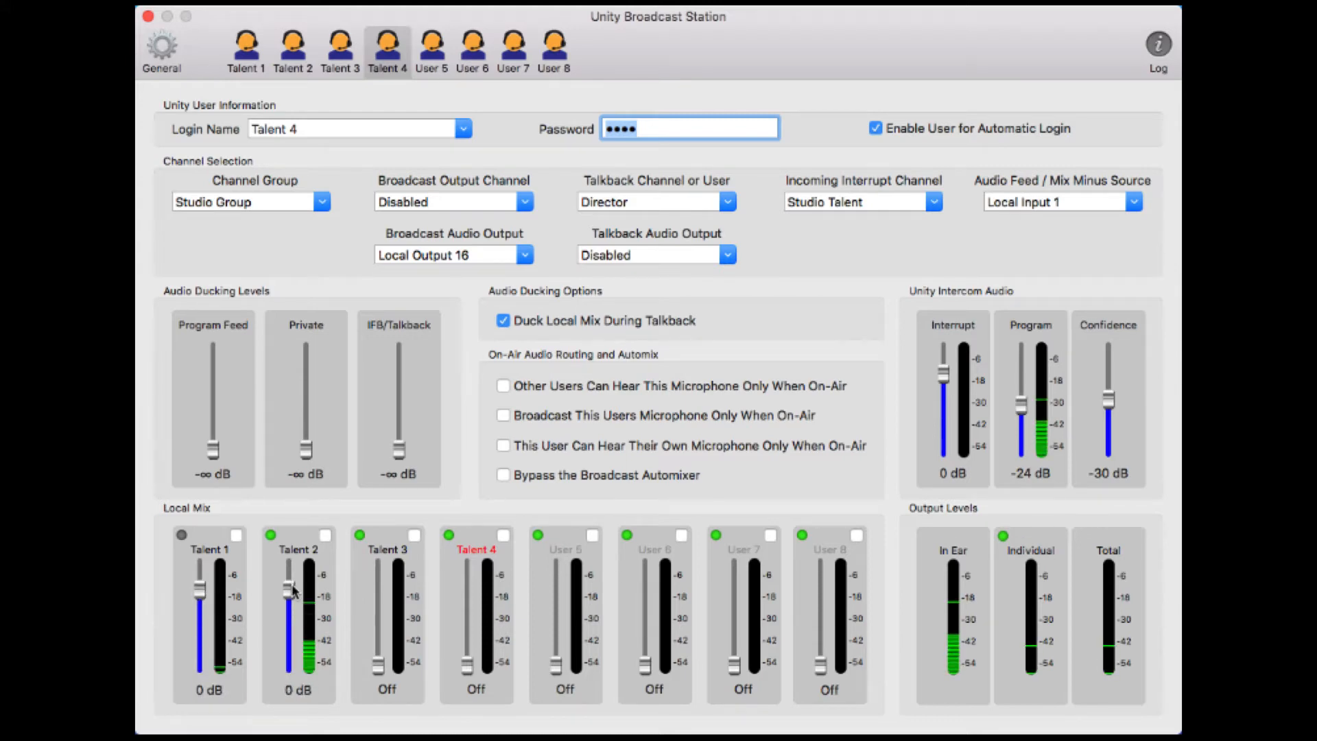
drag(378, 664, 379, 592)
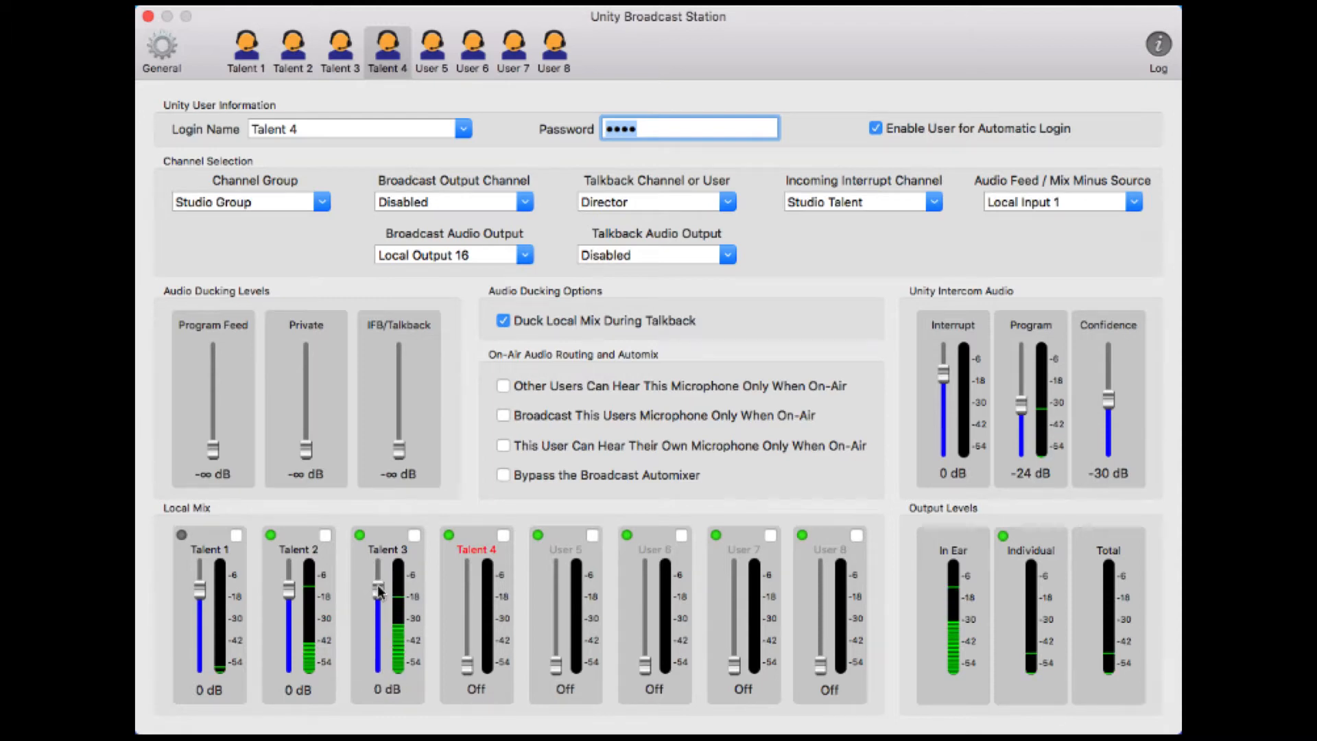
drag(466, 664, 466, 594)
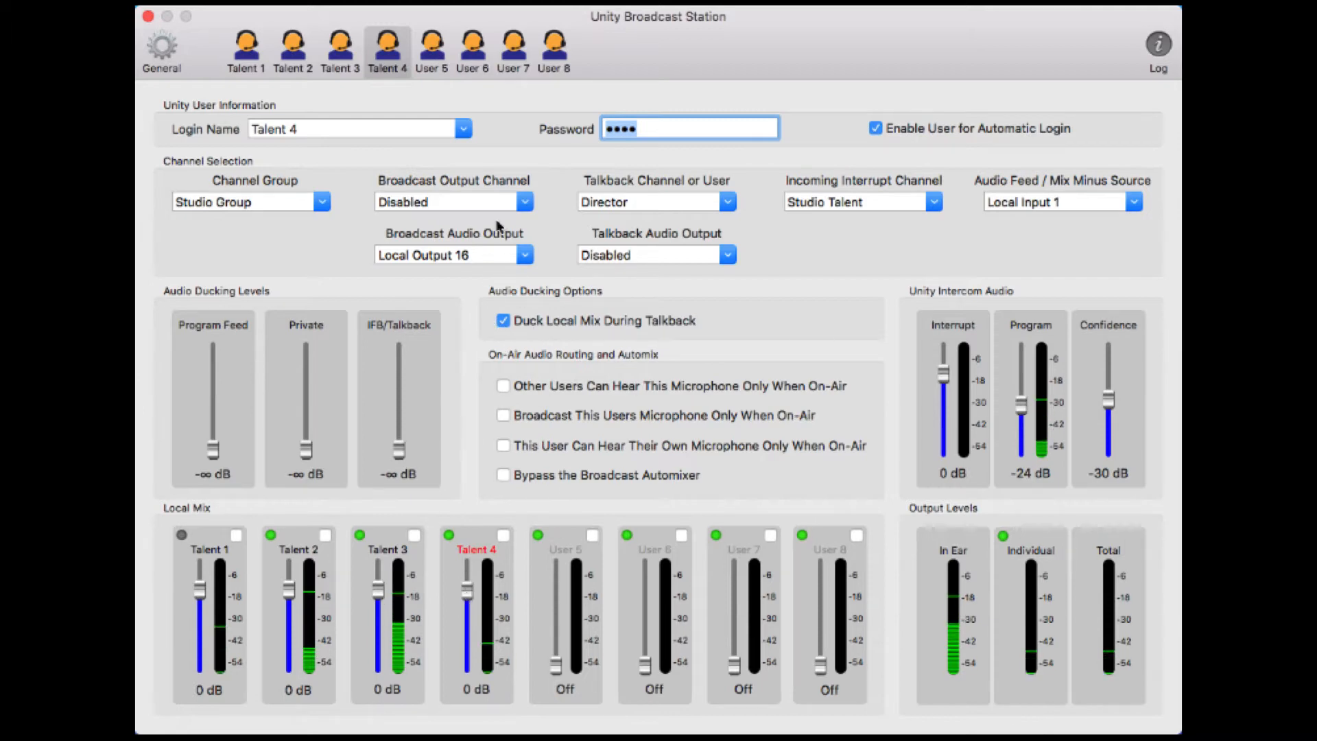
click(340, 48)
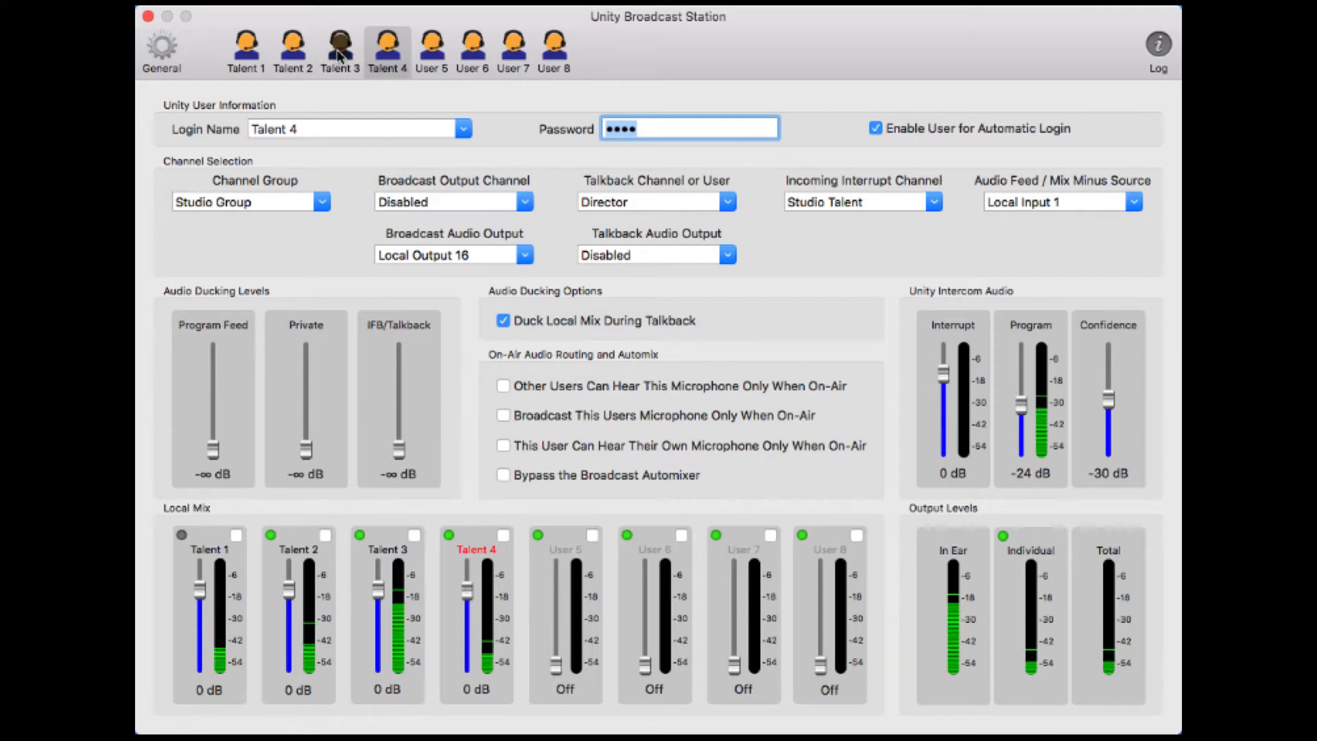
Enable Duck Local Mix During Talkback for Talent 3, Talent 2 and Talent 1
click(508, 322)
click(293, 64)
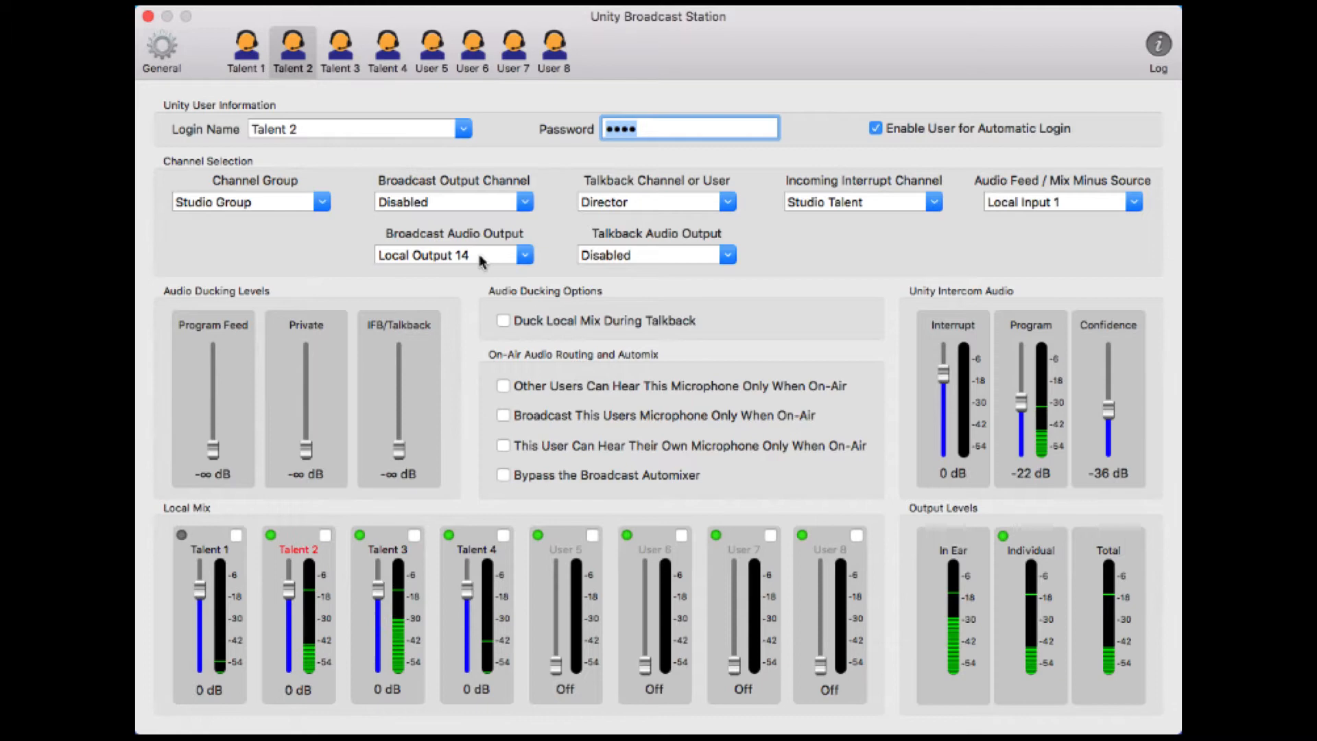
click(503, 320)
click(246, 51)
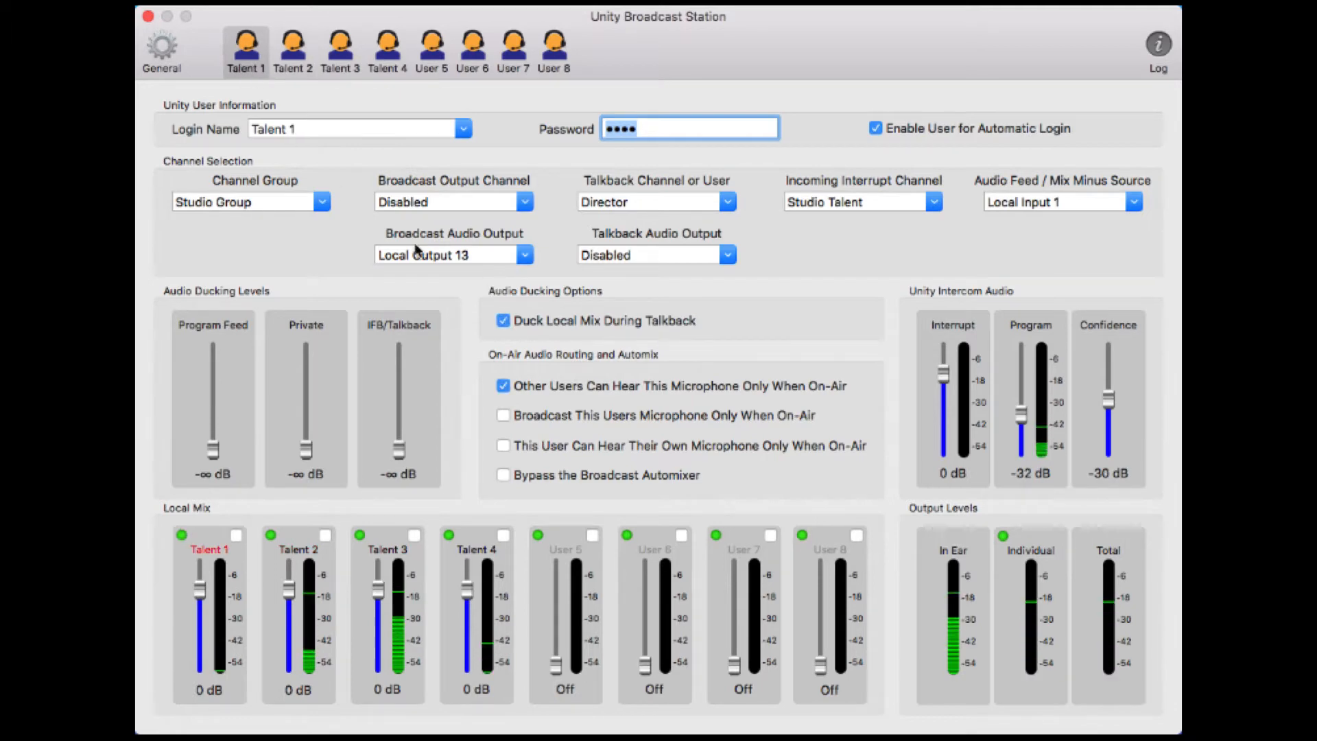
click(503, 385)
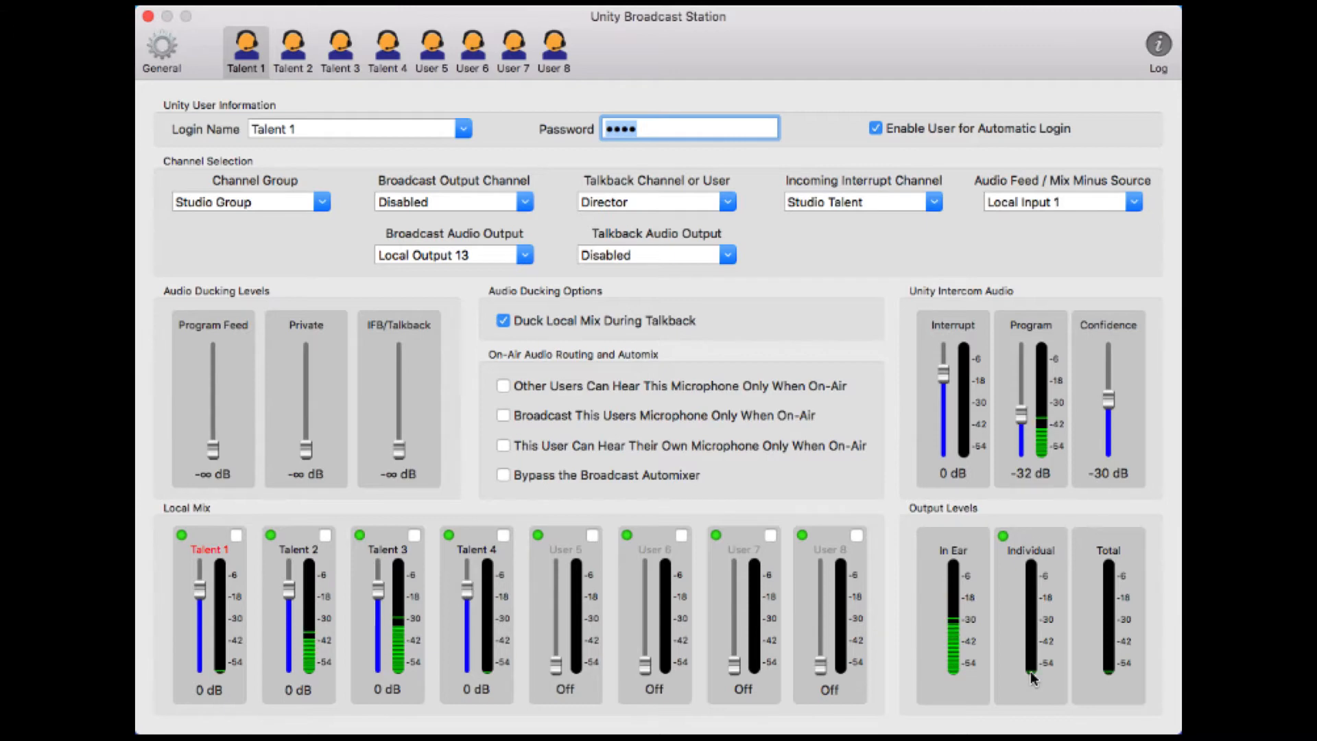
mouse_move(1031, 676)
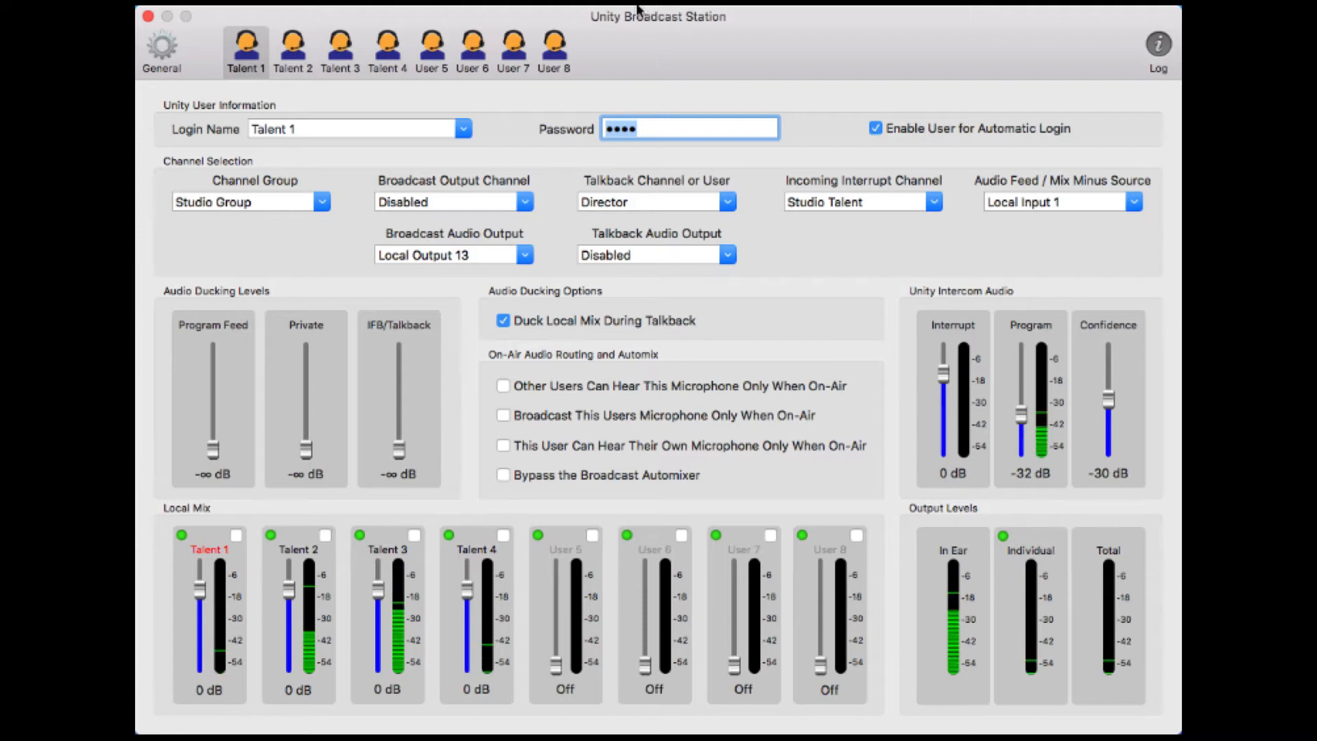
Open the General pane to confirm Talent 1–4 are logged in with local and broadcast active
click(167, 48)
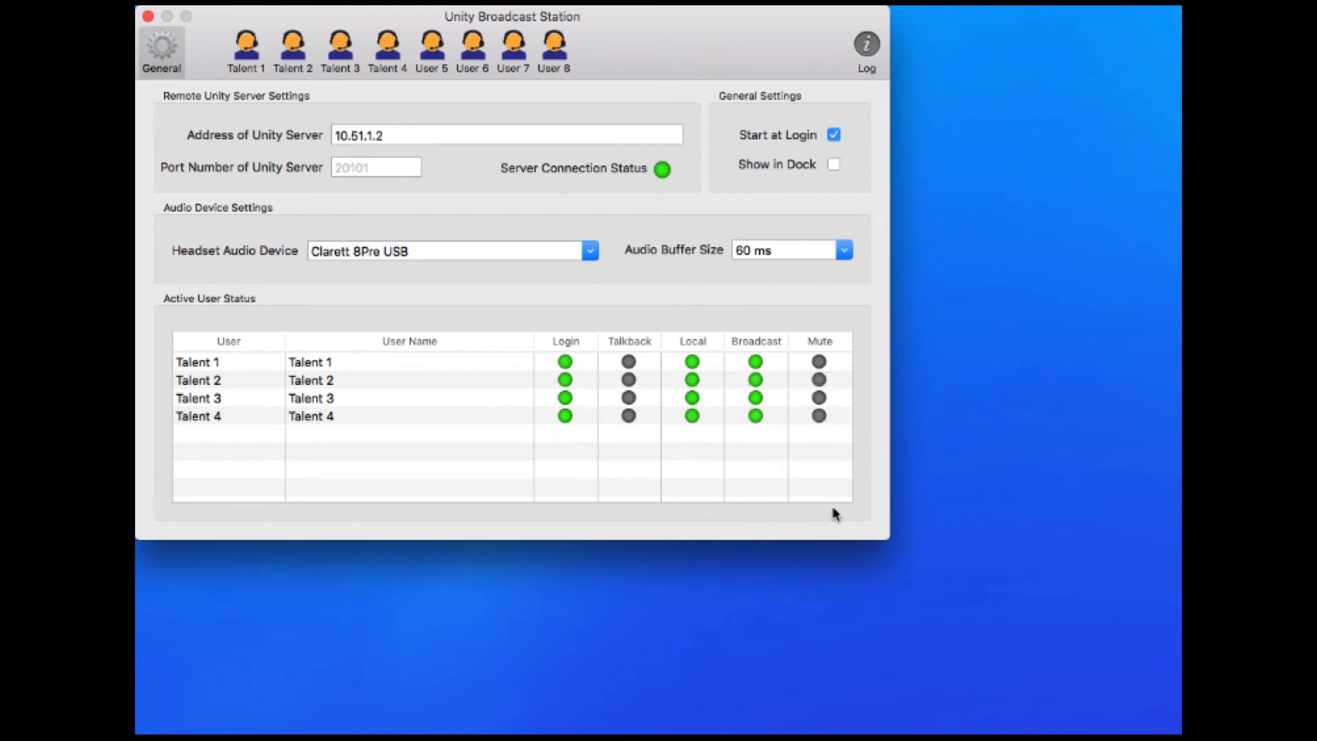
mouse_move(757, 364)
click(868, 46)
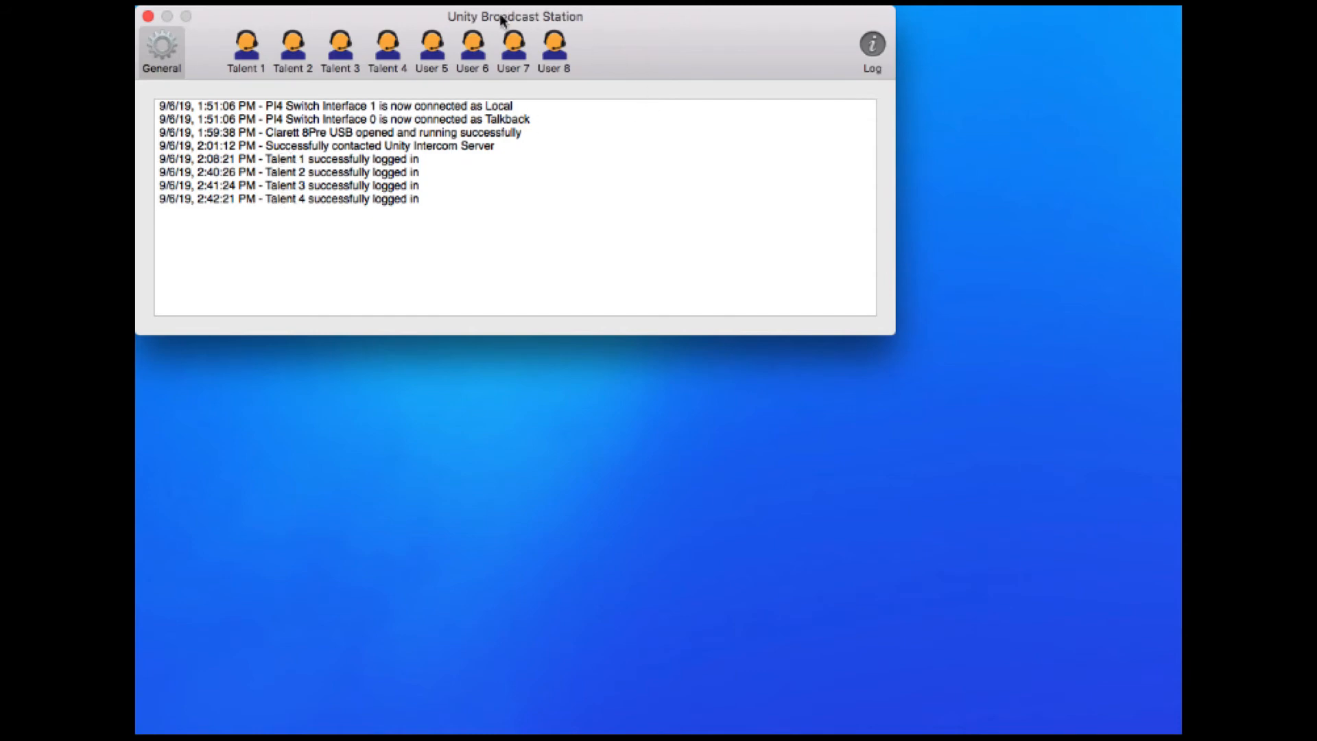
mouse_move(502, 20)
mouse_down()
mouse_move(520, 24)
mouse_move(505, 24)
mouse_up()
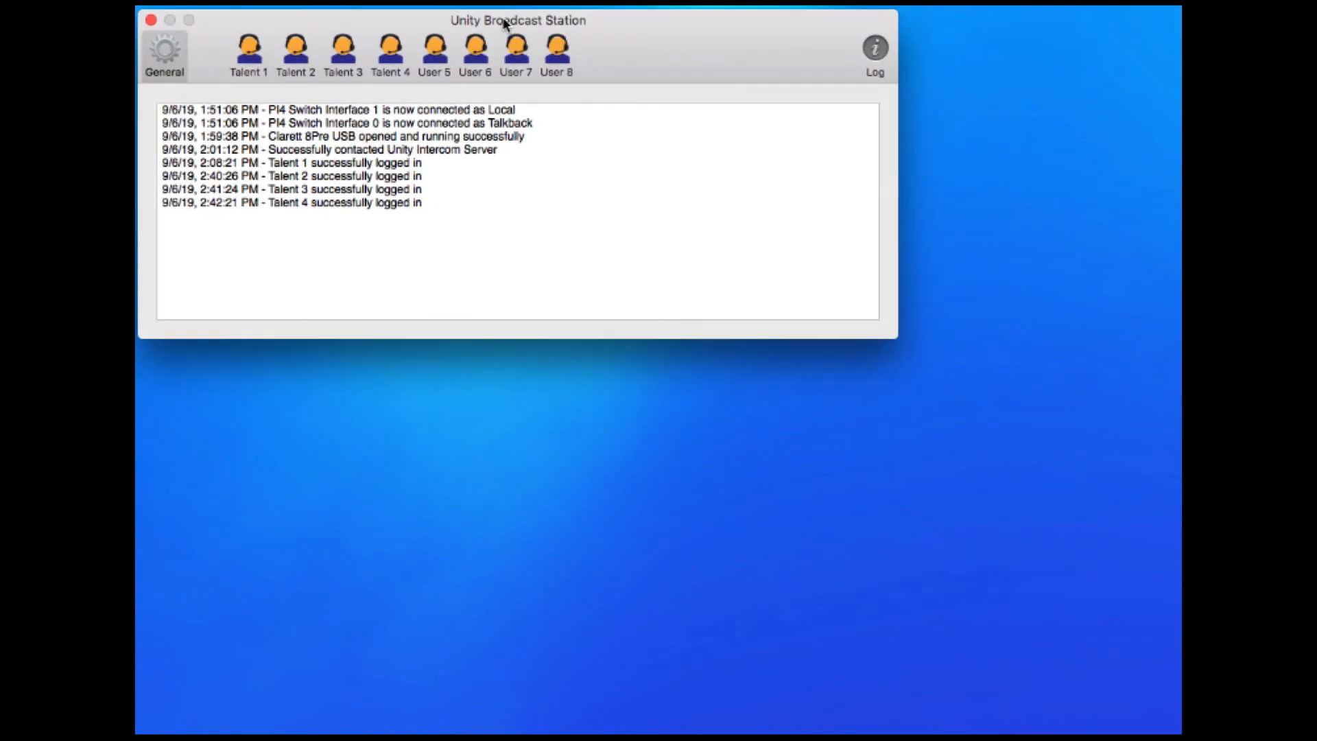
Add an extra character to Talent 4's password, then check its red status on General
click(396, 57)
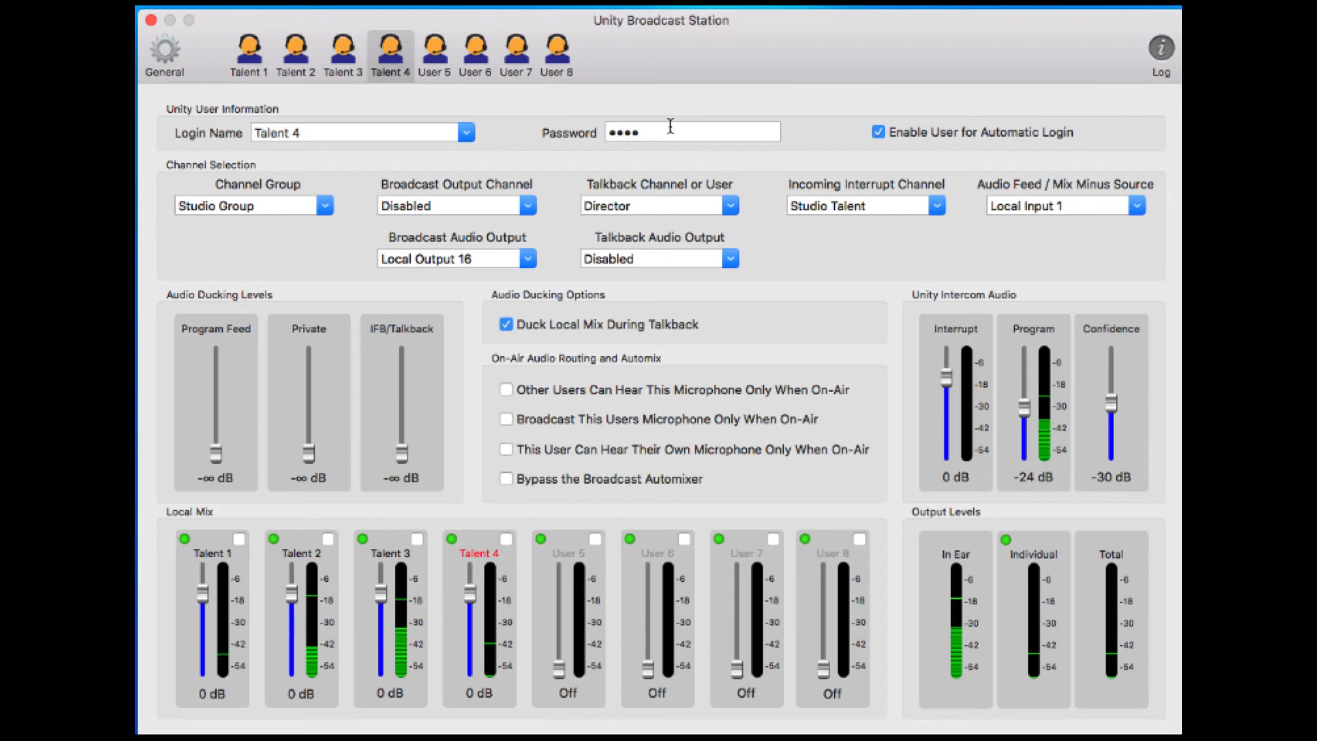
click(671, 131)
text(•)
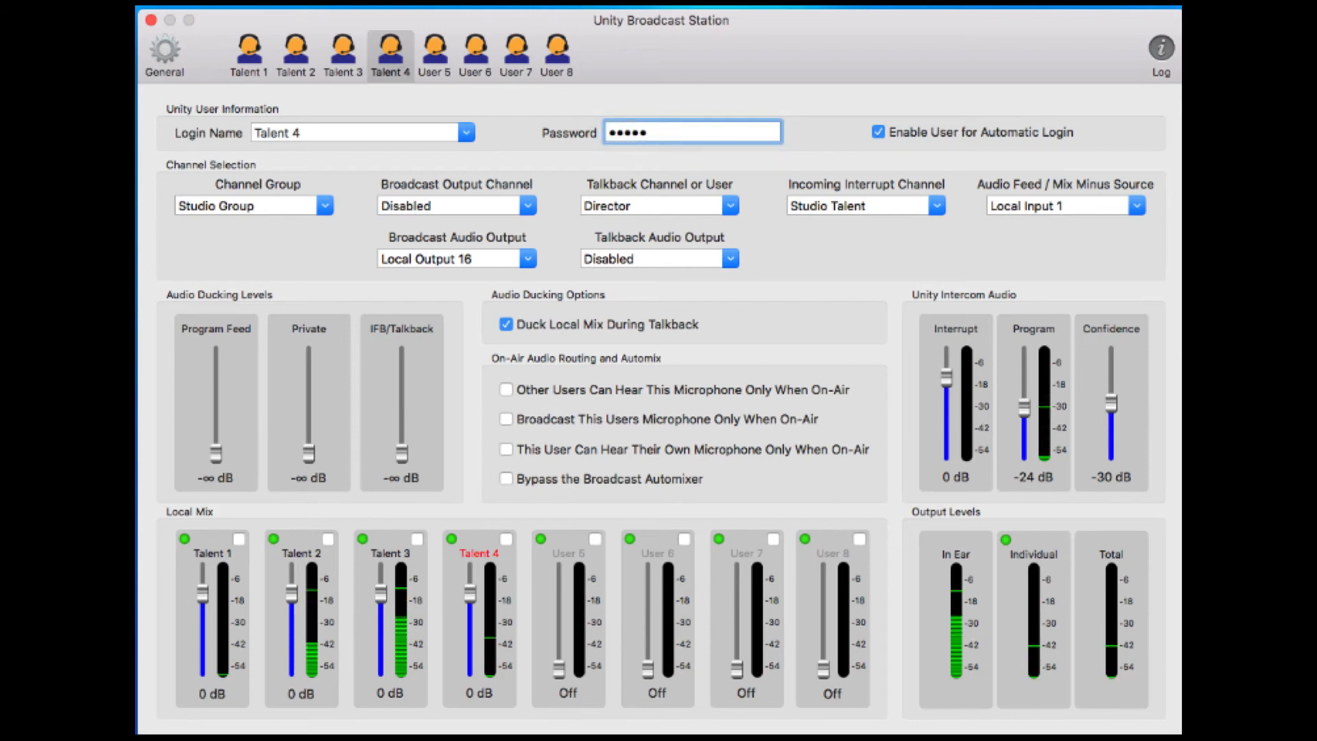
key(Return)
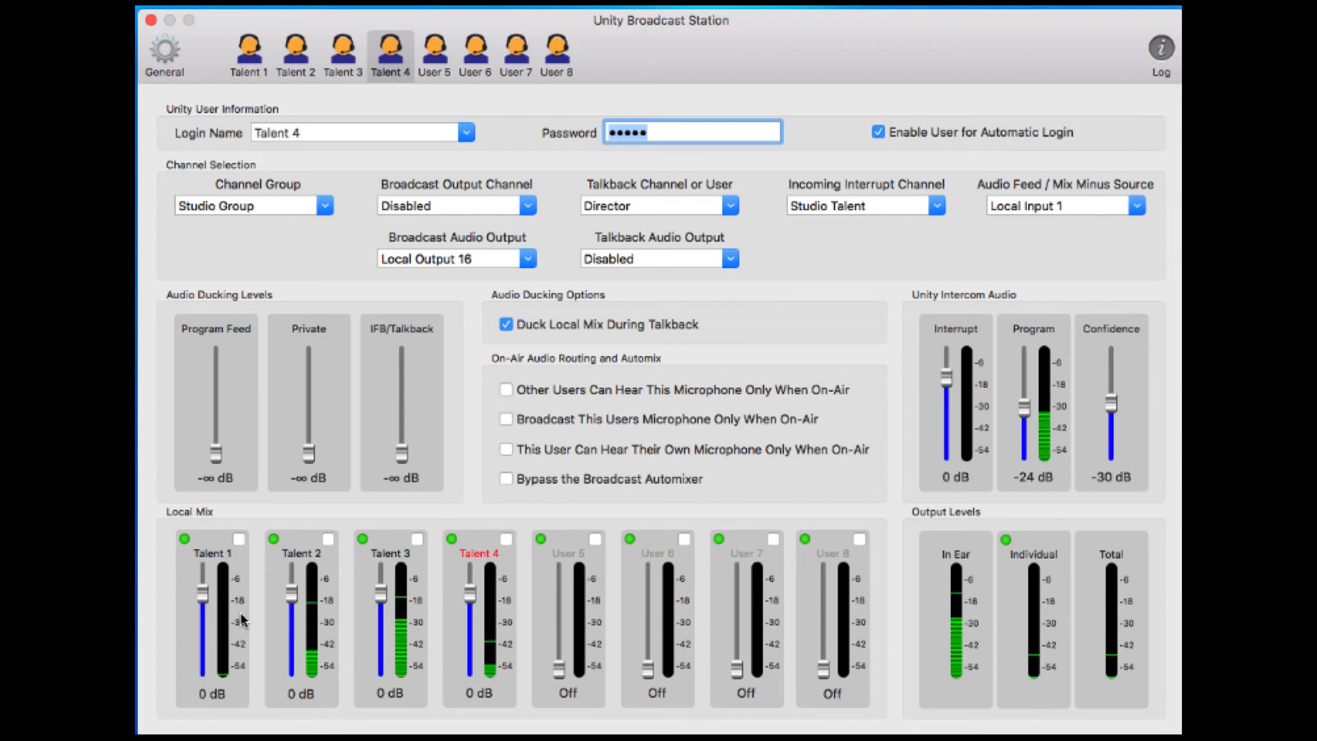
click(168, 60)
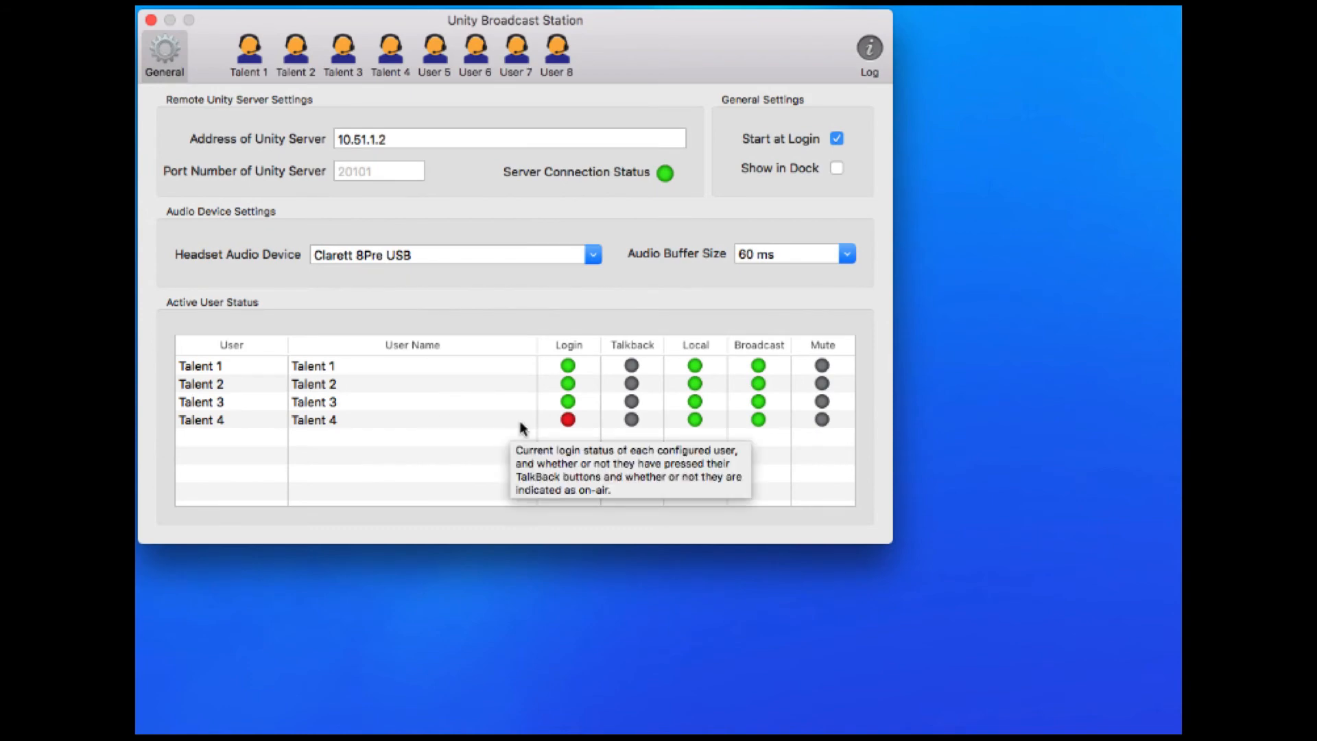
Open the Log to see the repeated 'Talent 4 could not login' errors
click(872, 52)
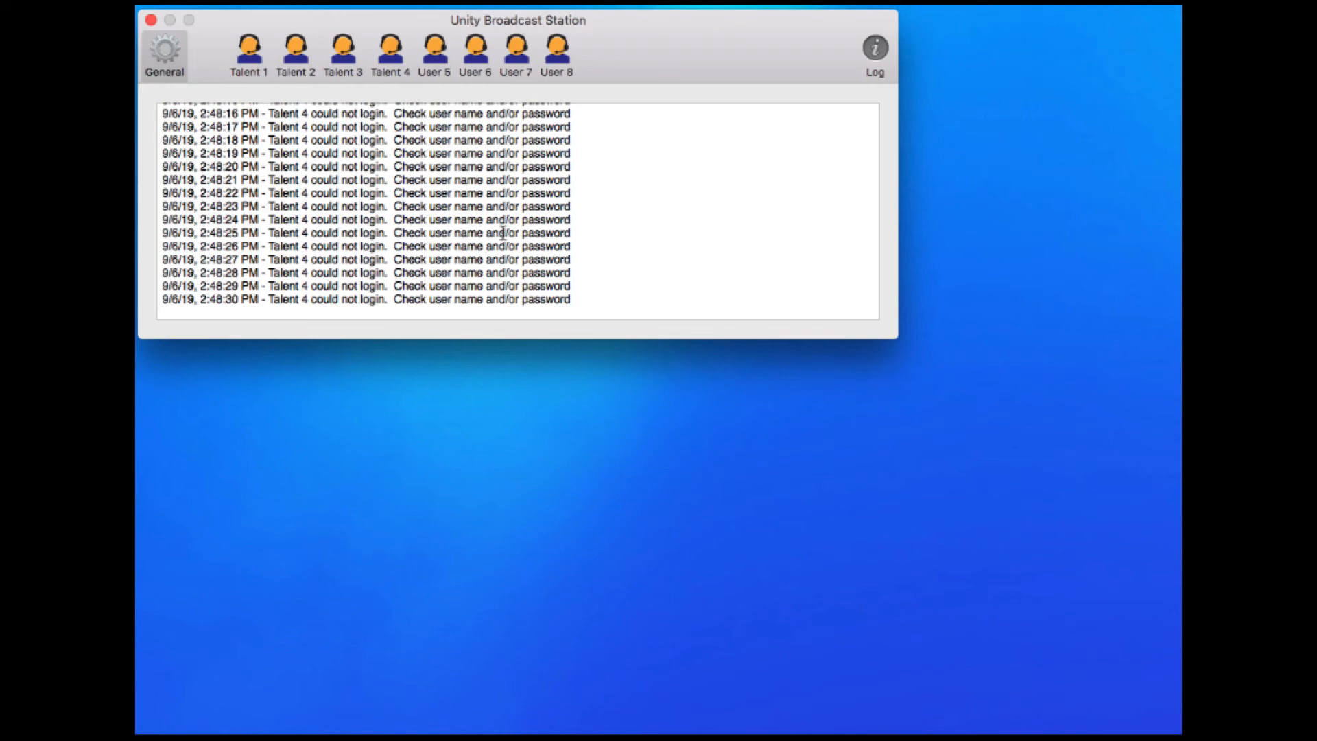
Trim Talent 4's password back to four characters, confirm its green login, then view User 5
click(393, 60)
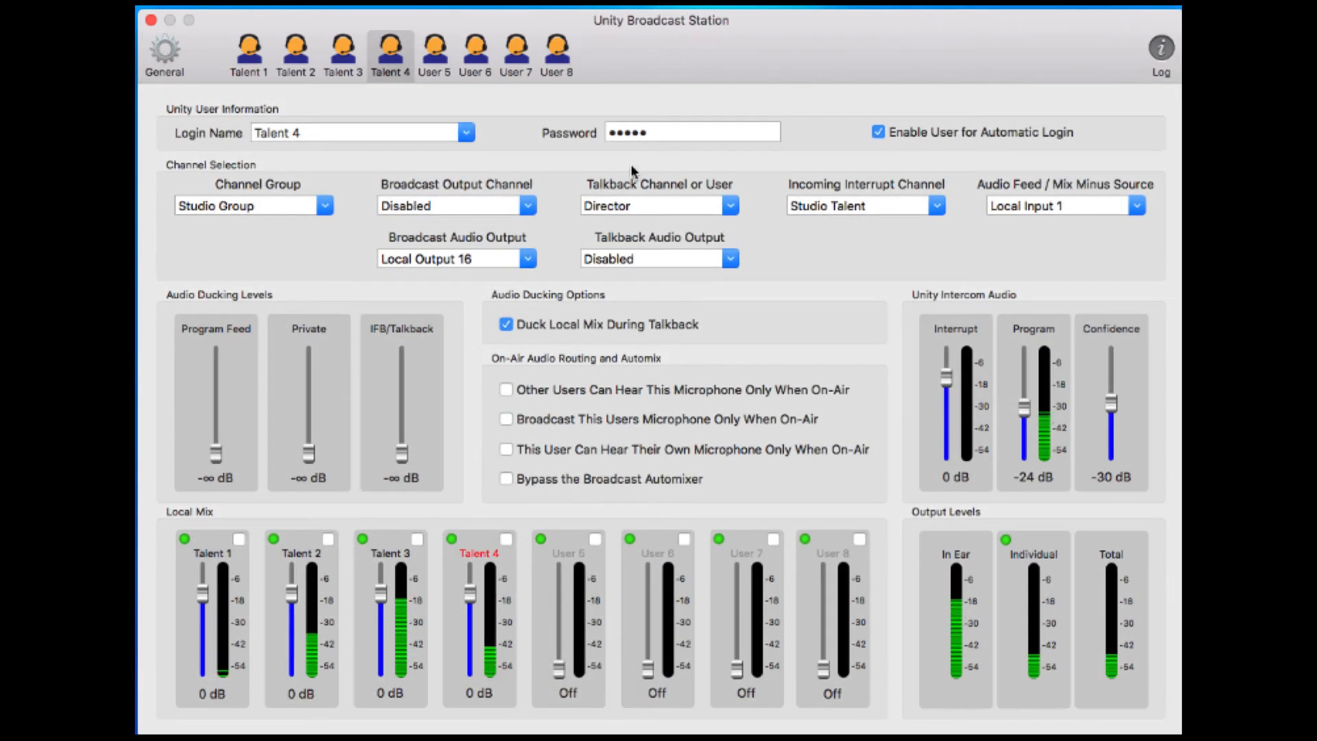
click(665, 130)
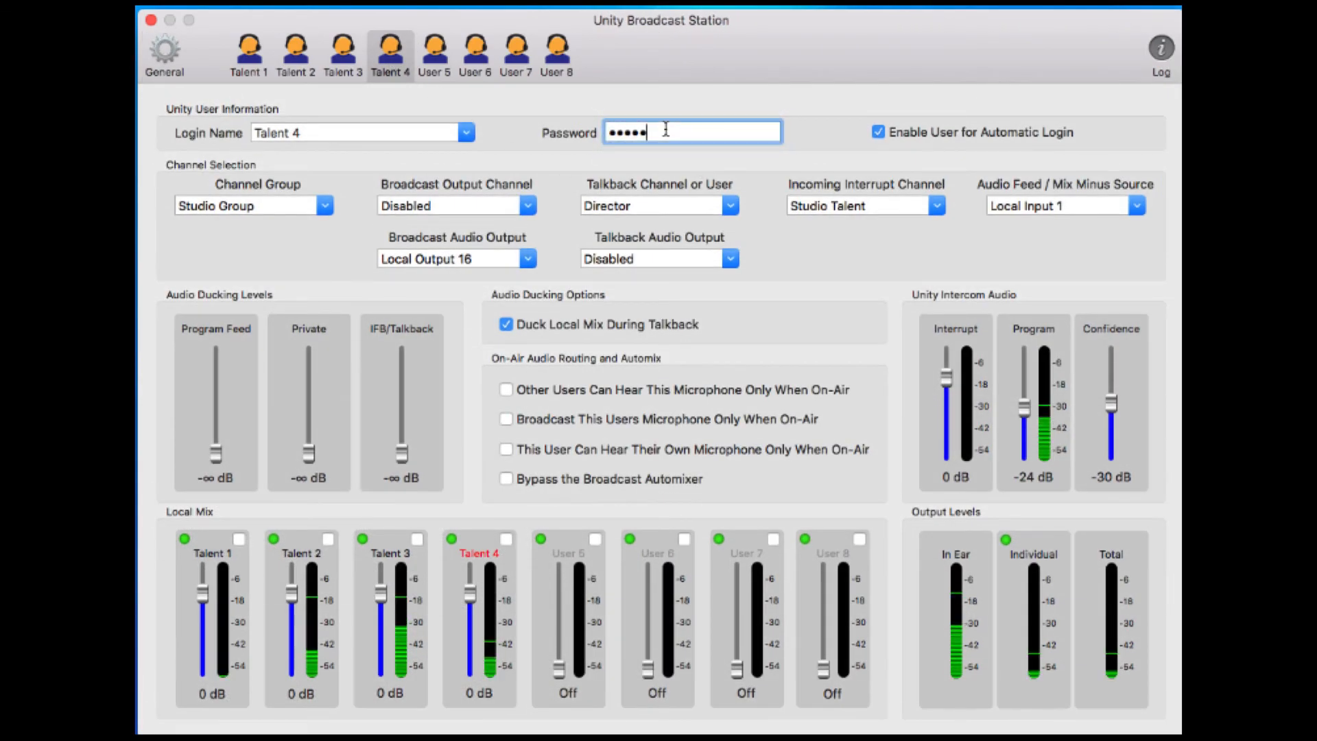
key(BackSpace)
key(super+a)
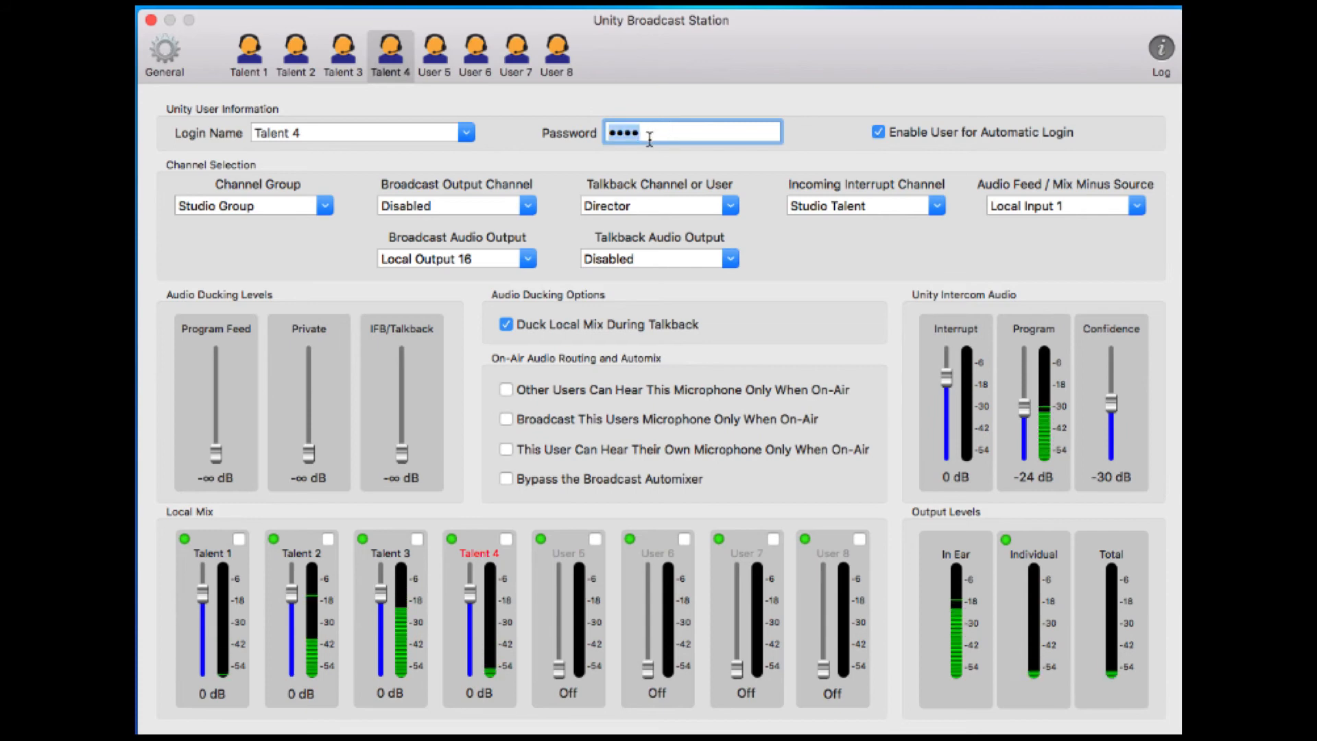
click(174, 58)
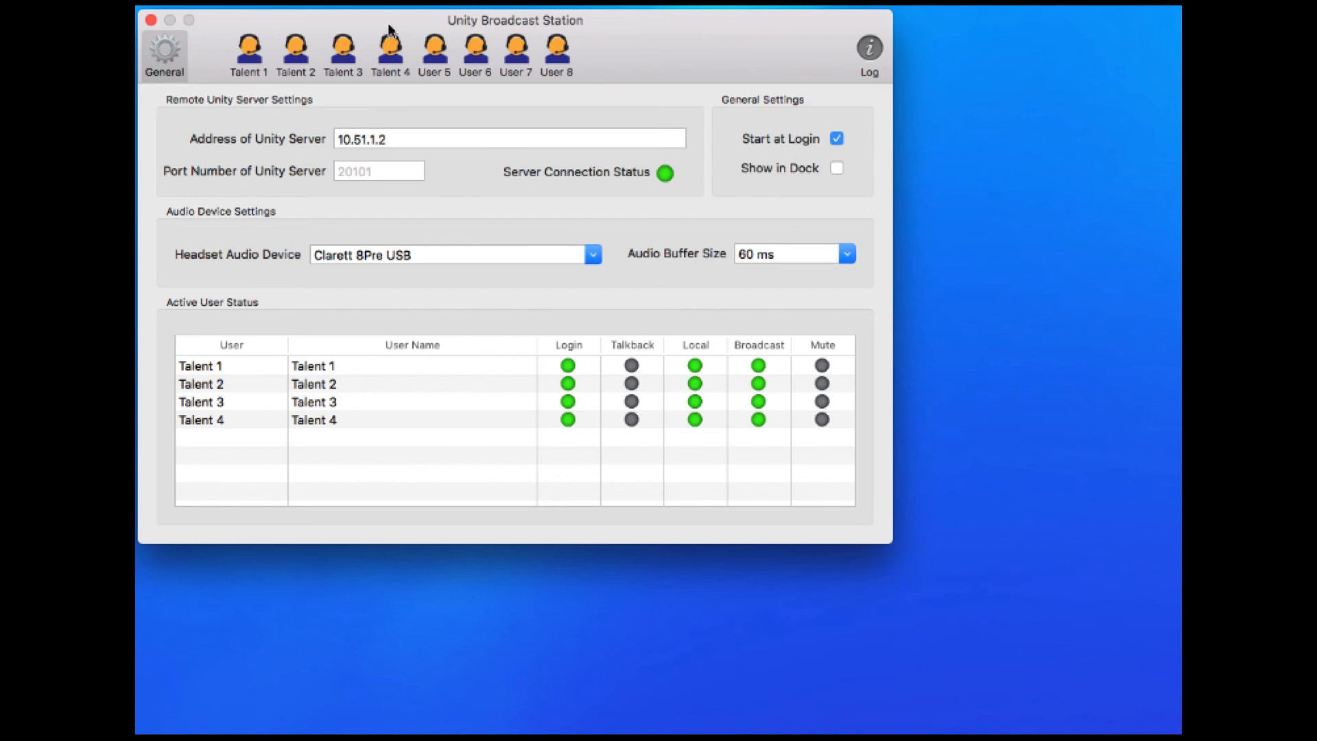
click(440, 61)
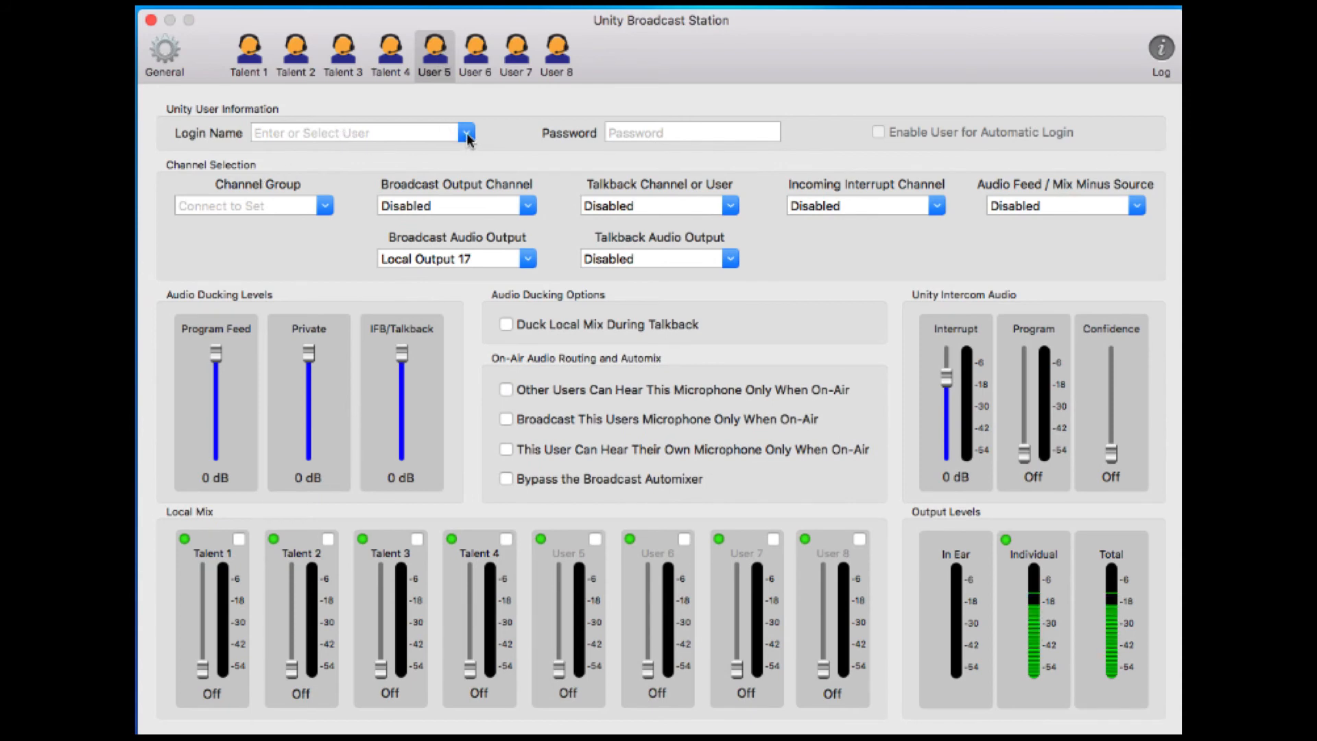
Enter 'Extra Guy' as the login name for the User 5 slot
click(467, 134)
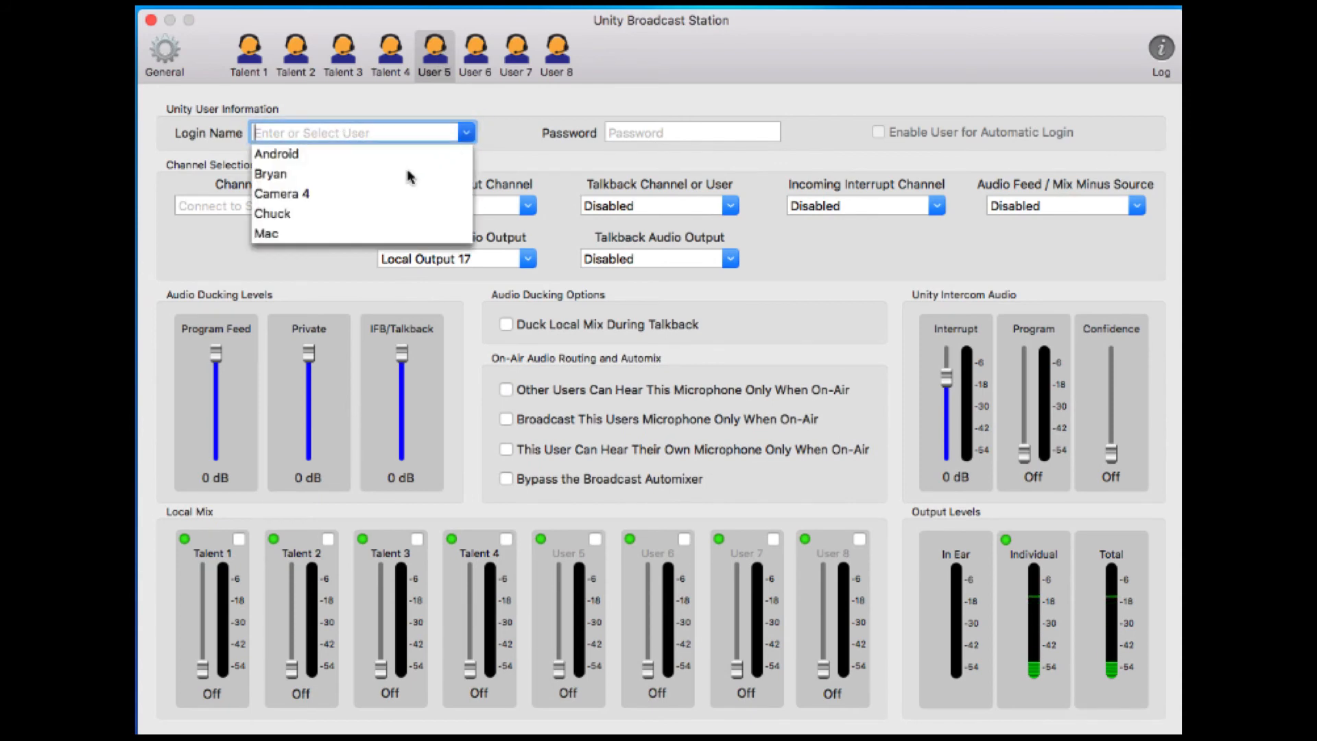
scroll(330, 198, down, 5)
scroll(330, 198, up, 5)
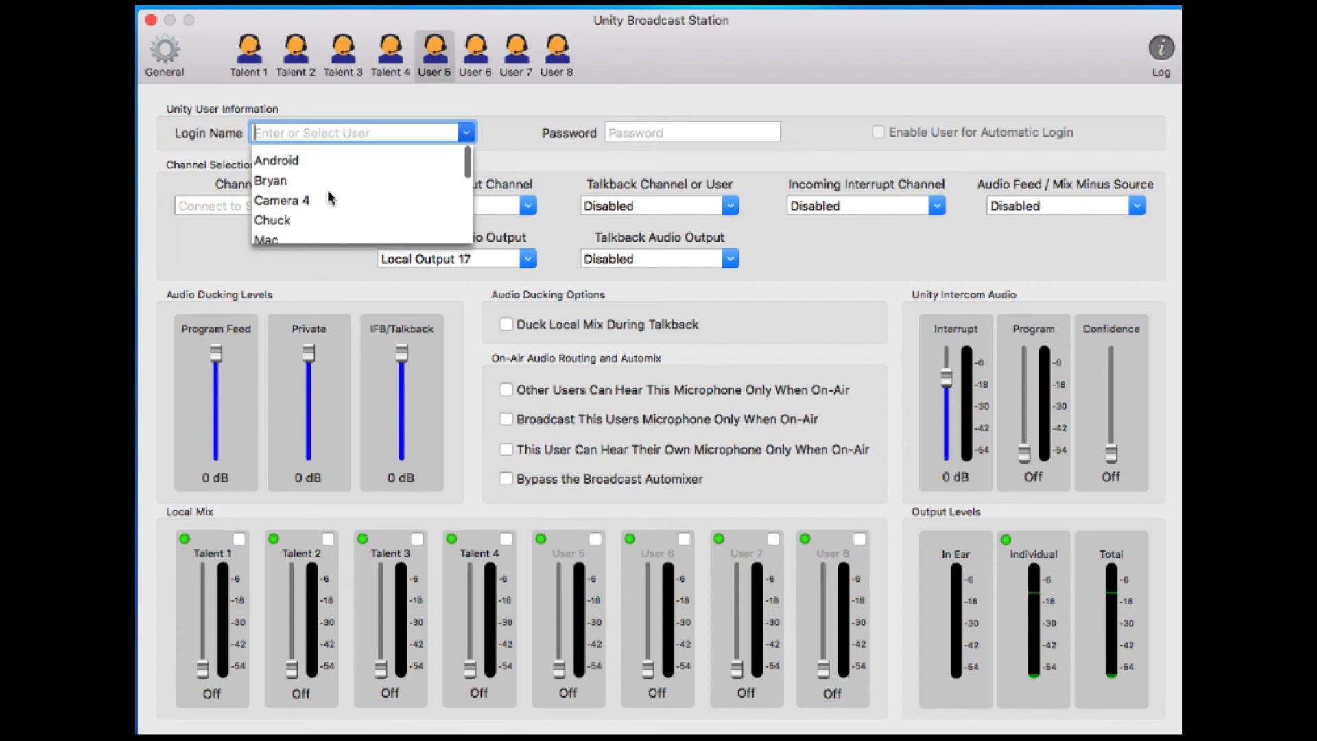
scroll(312, 165, down, 5)
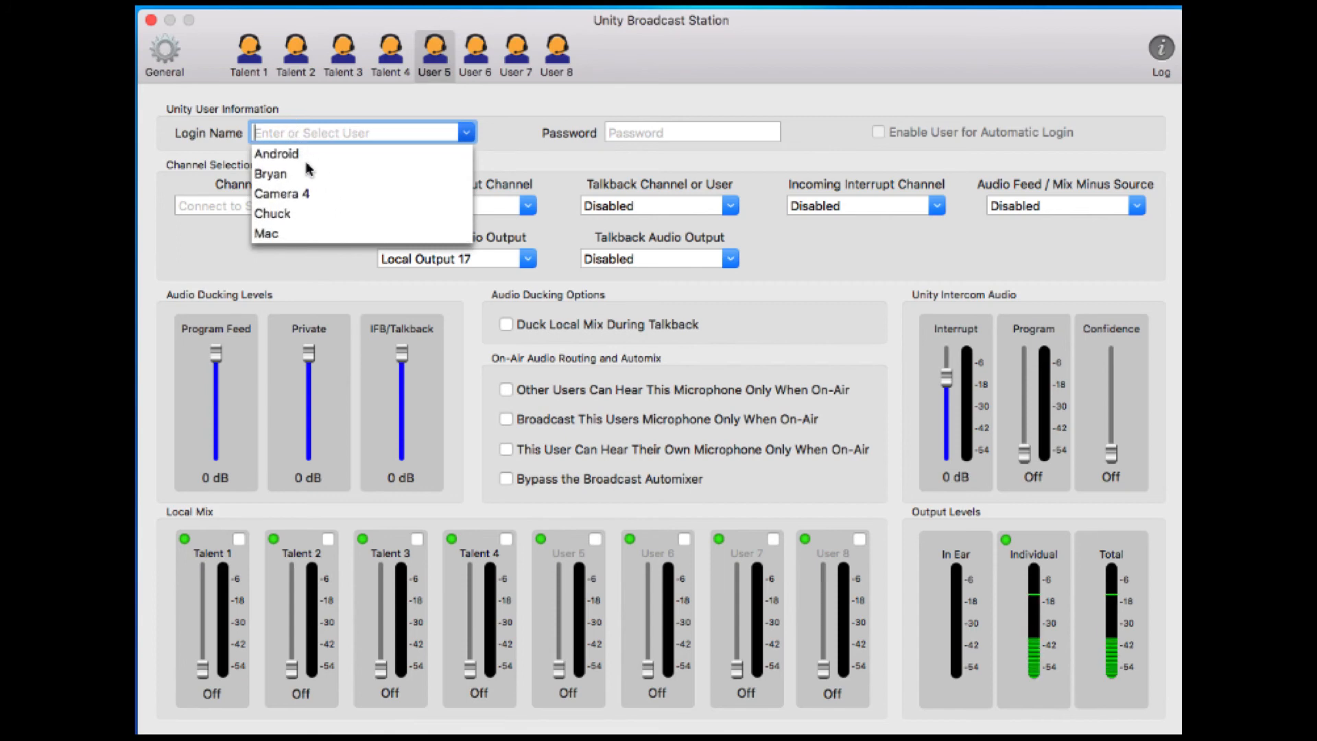
scroll(308, 169, up, 5)
scroll(308, 170, down, 6)
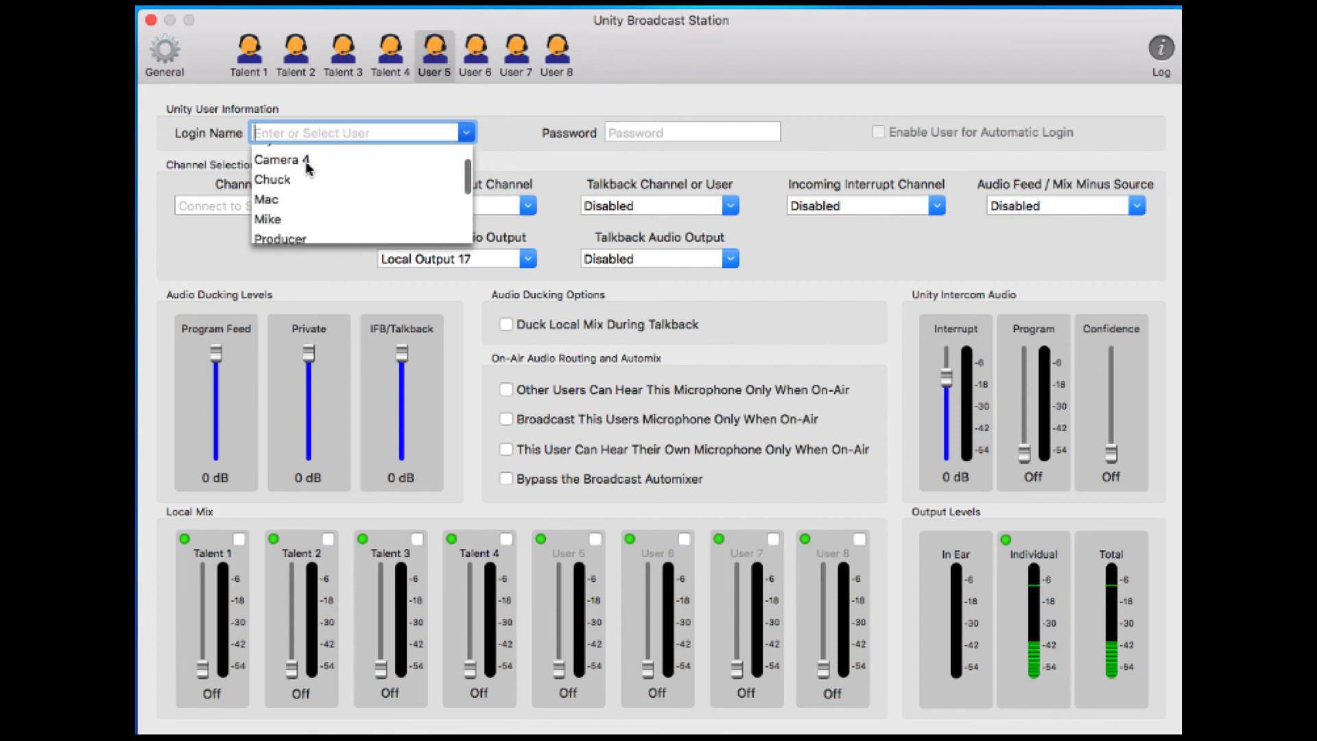
scroll(308, 169, up, 6)
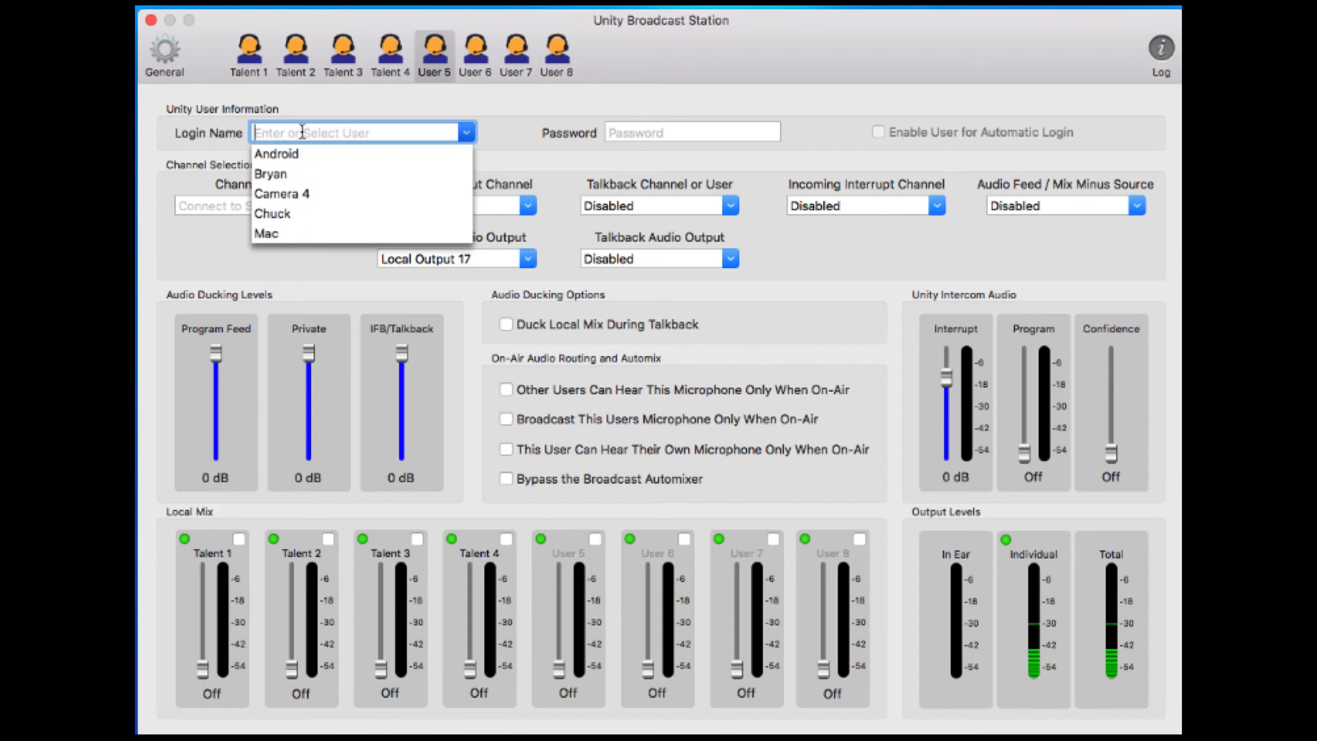
text(Ex)
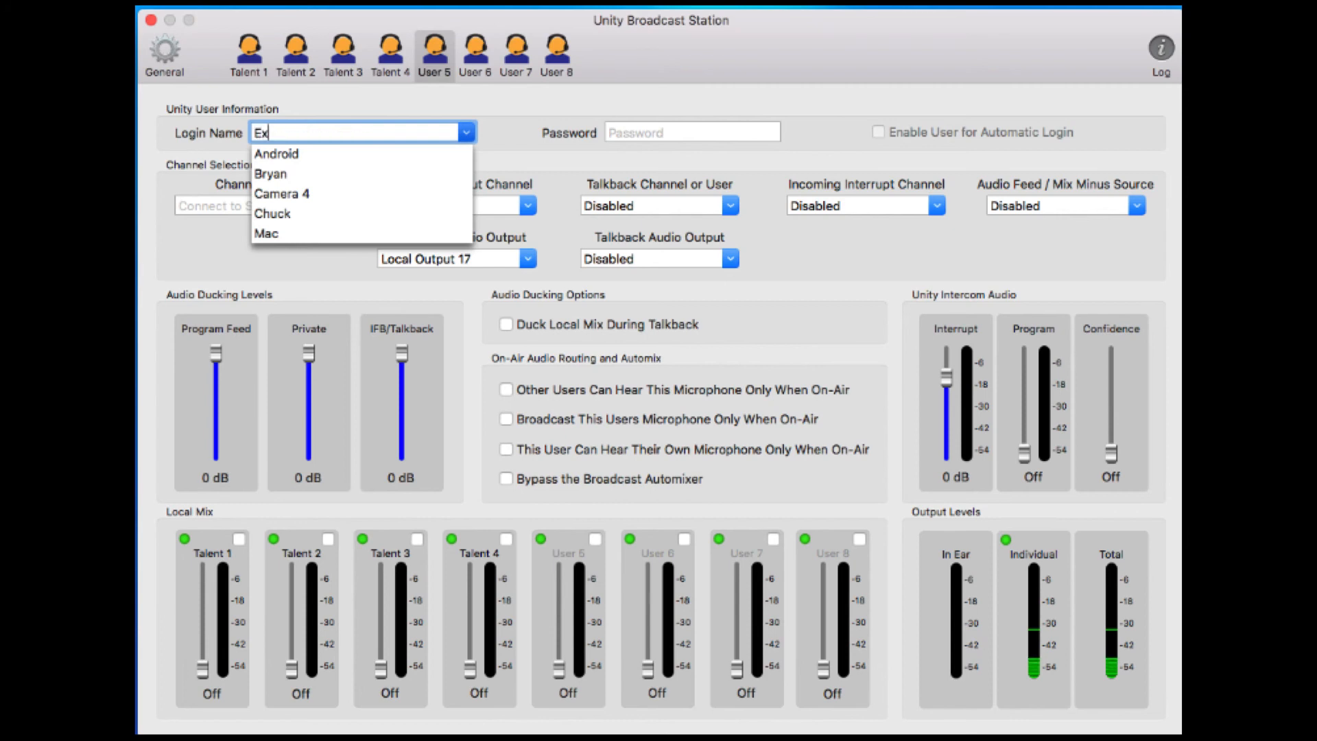
text(tra Guy)
key(Tab)
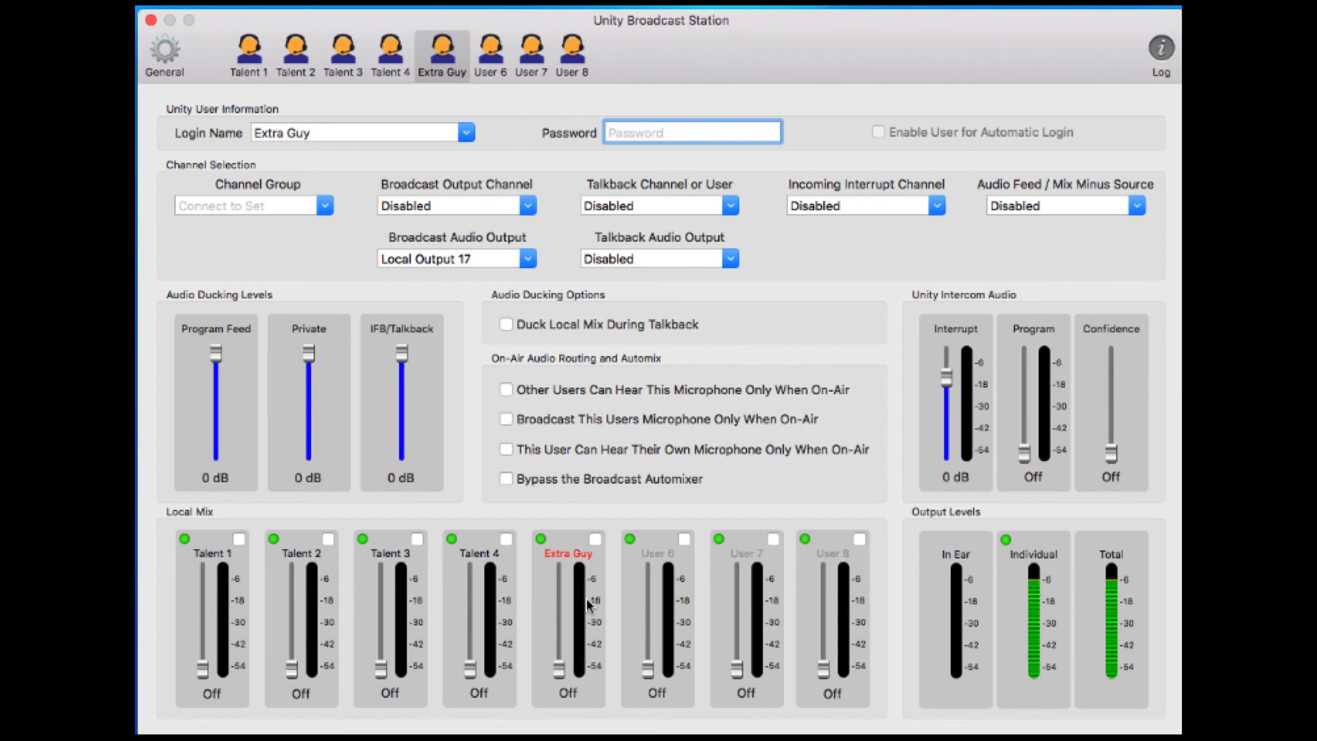
Fade Extra Guy up to 0 dB in the Talent 4, 3, 2 and 1 local mixes
click(390, 56)
drag(560, 667, 563, 595)
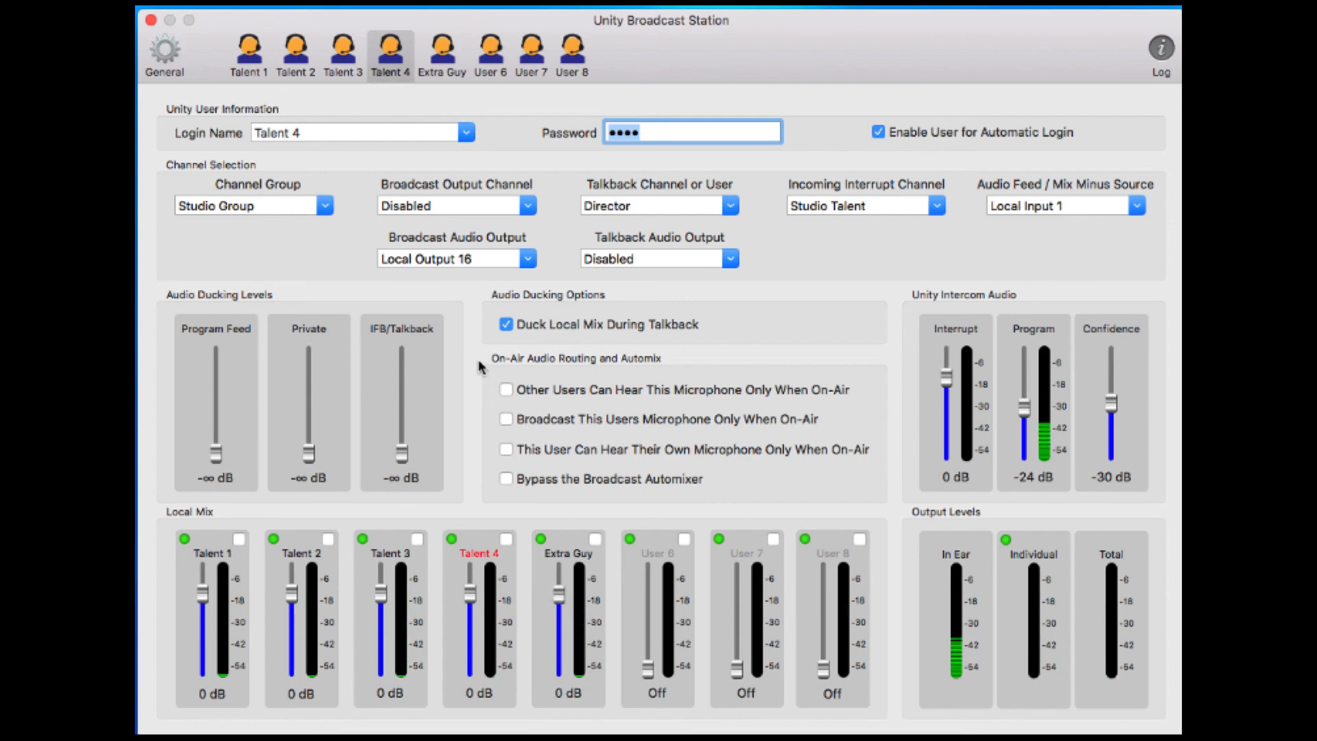
click(350, 57)
drag(560, 667, 557, 600)
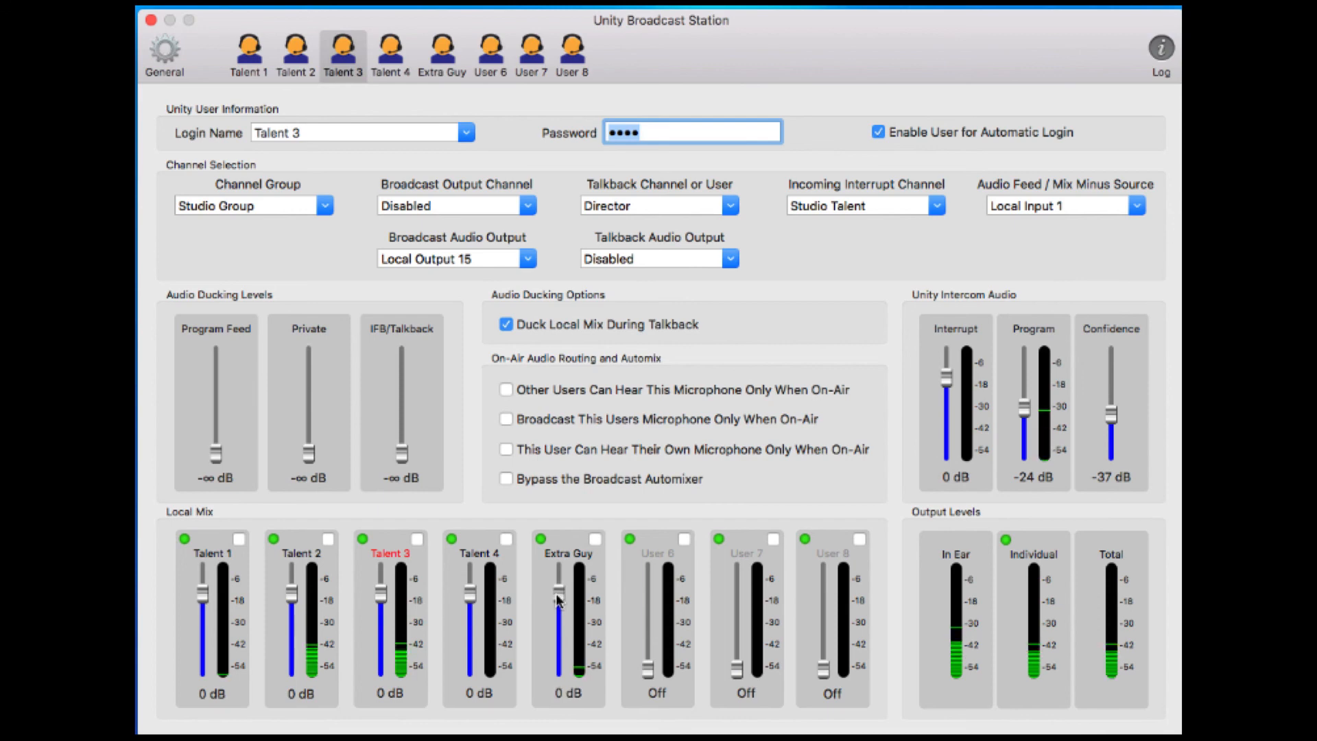
click(296, 56)
drag(562, 668, 562, 592)
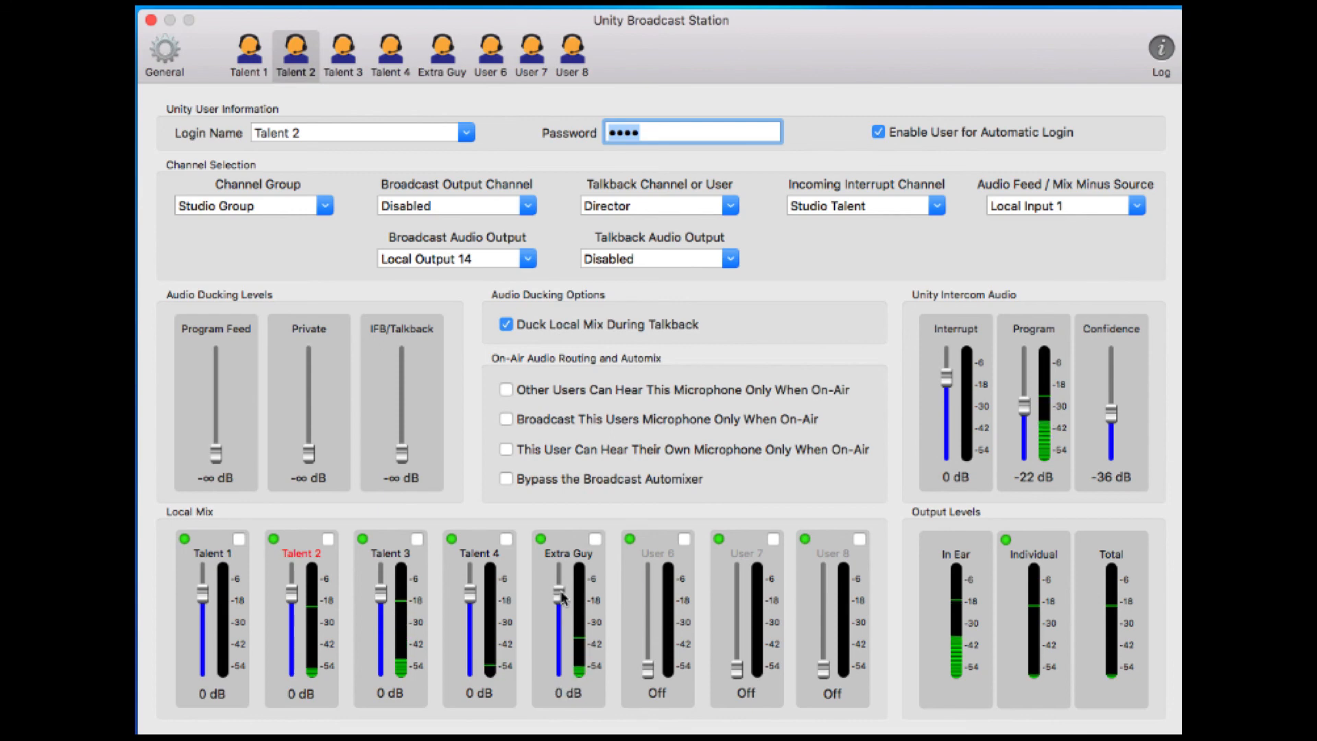
click(245, 60)
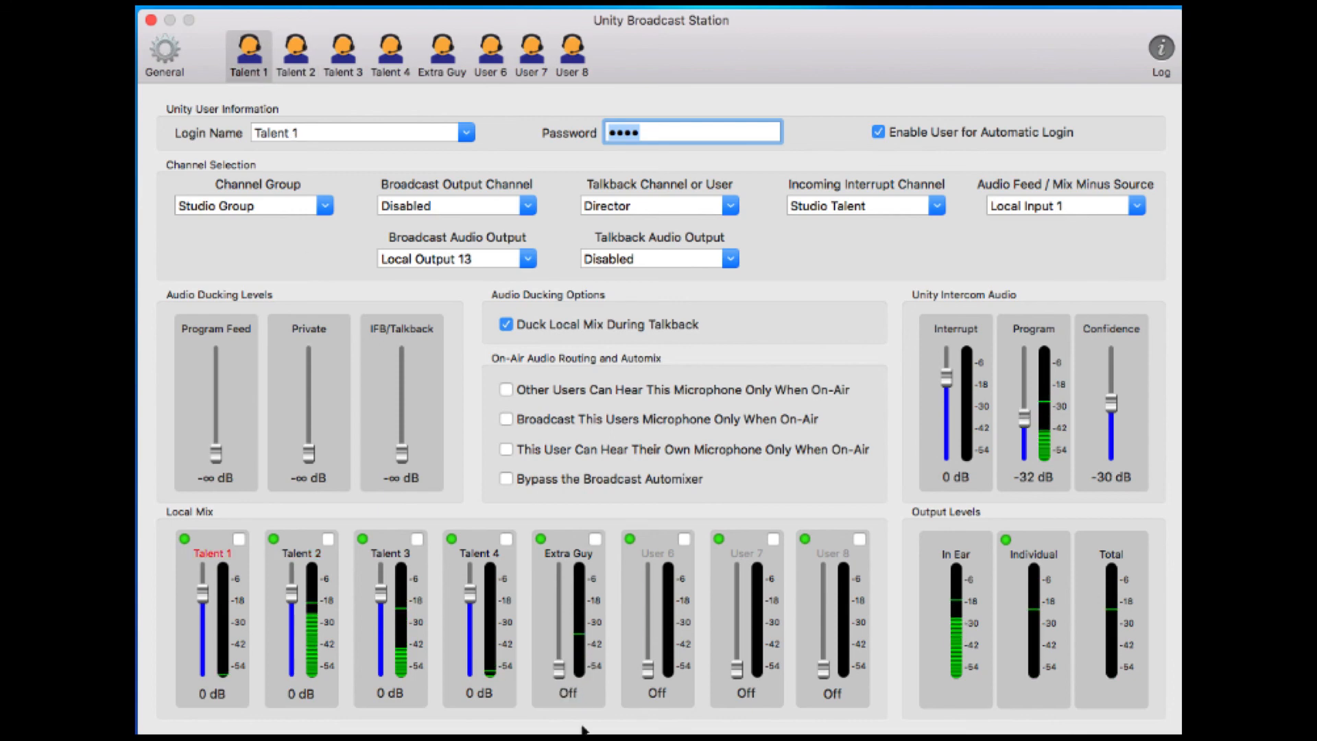
drag(559, 669, 559, 595)
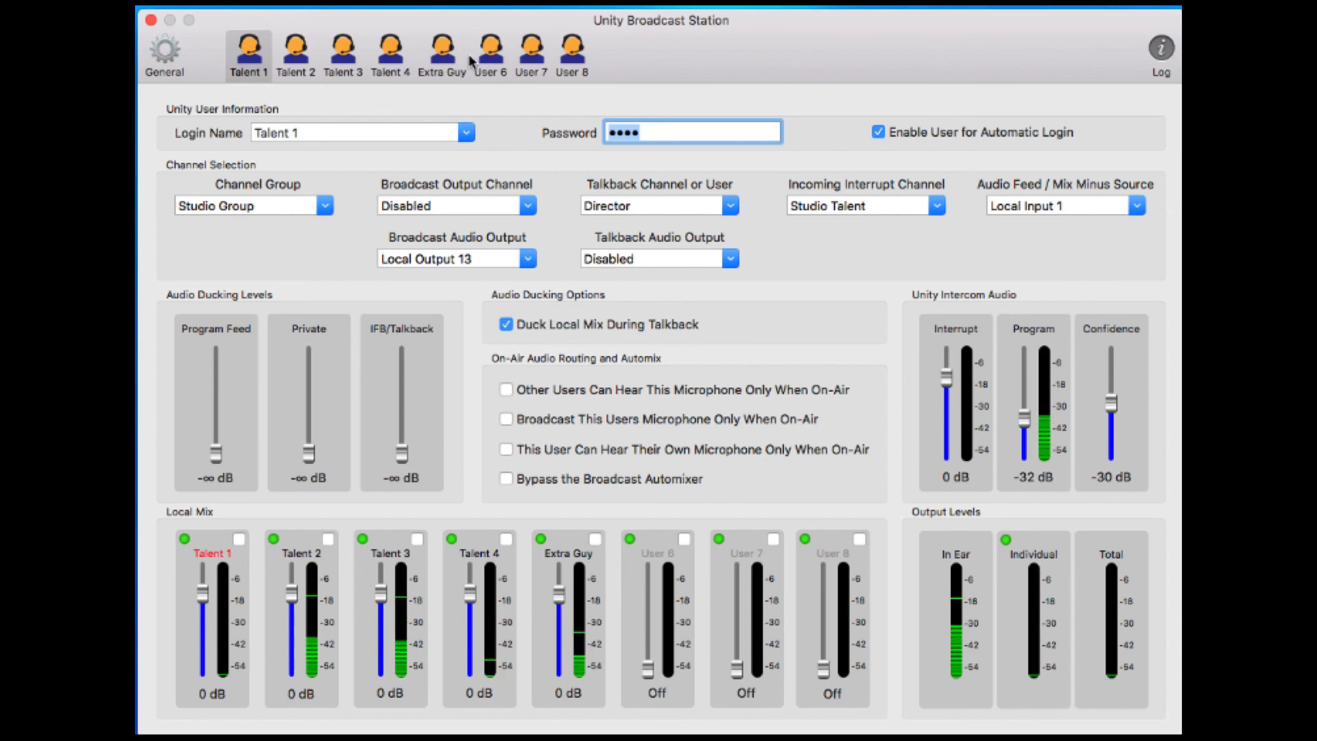
click(443, 55)
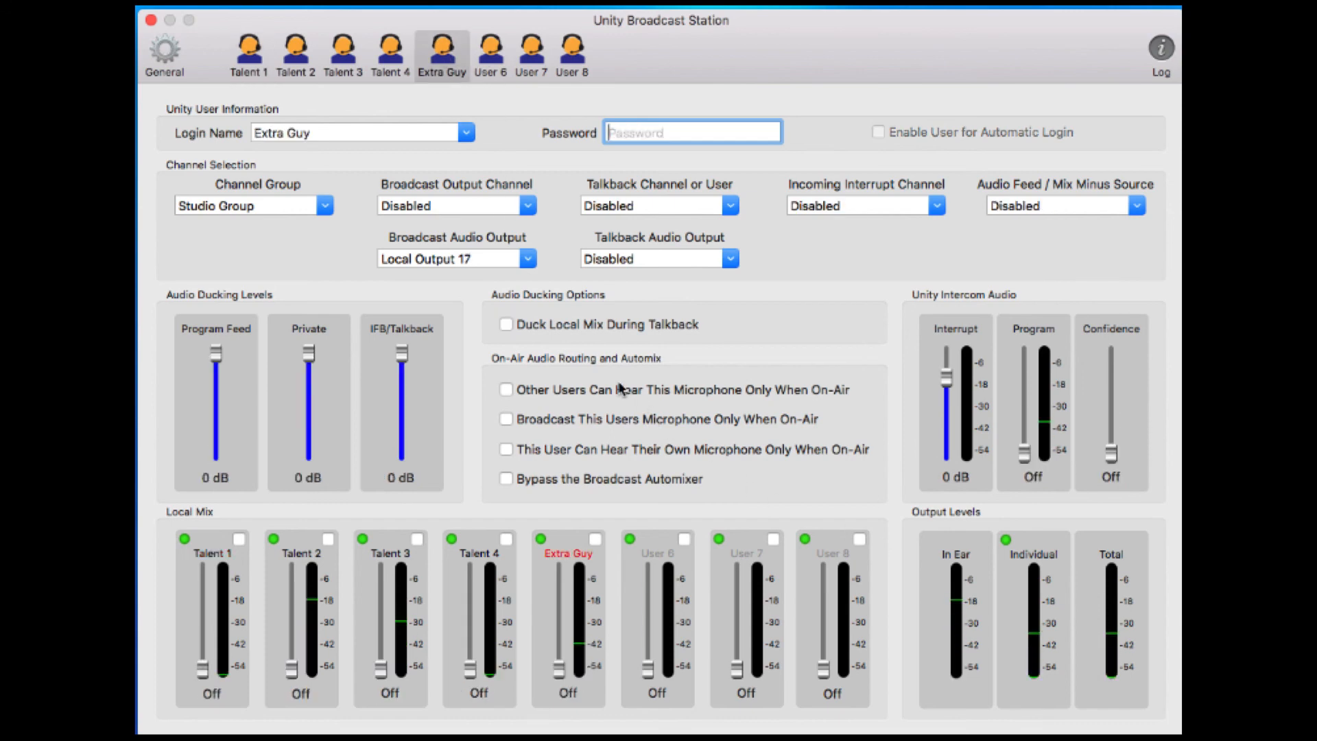
Route Extra Guy's microphone so it is heard and broadcast only when on-air
click(506, 419)
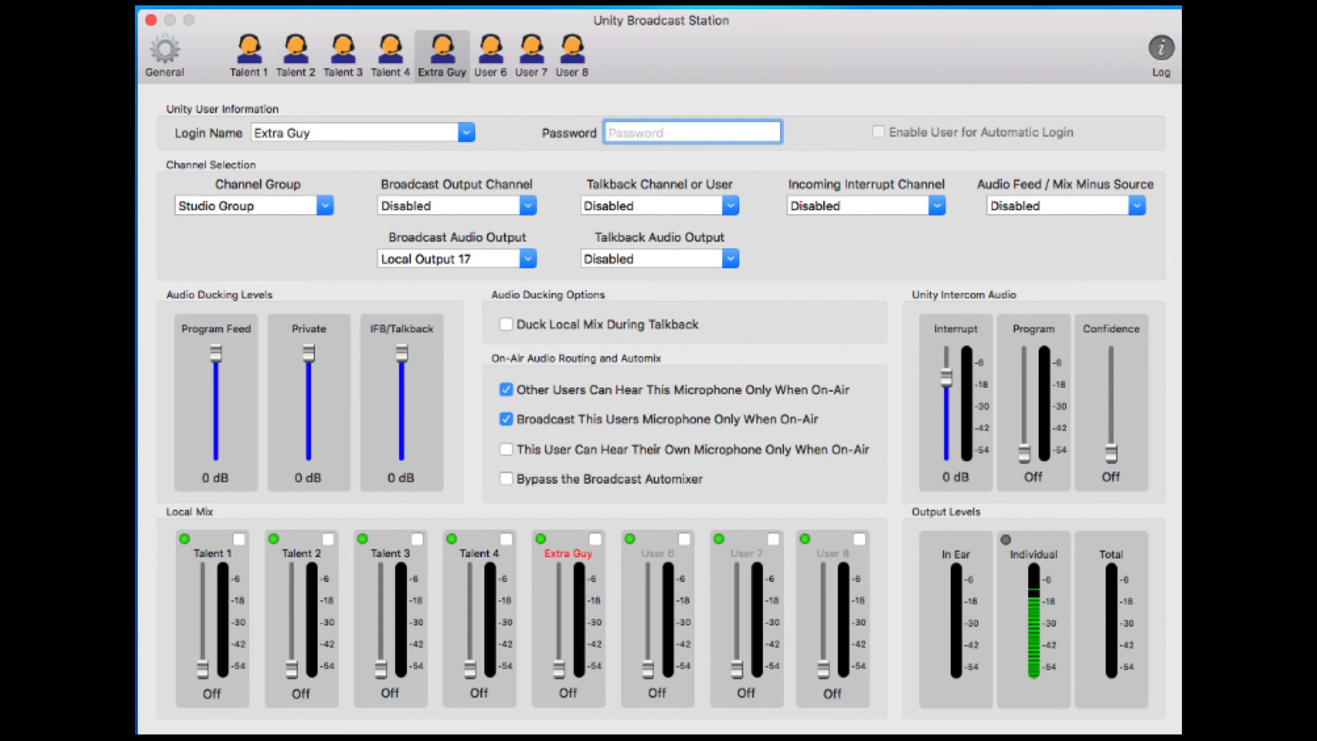
click(246, 58)
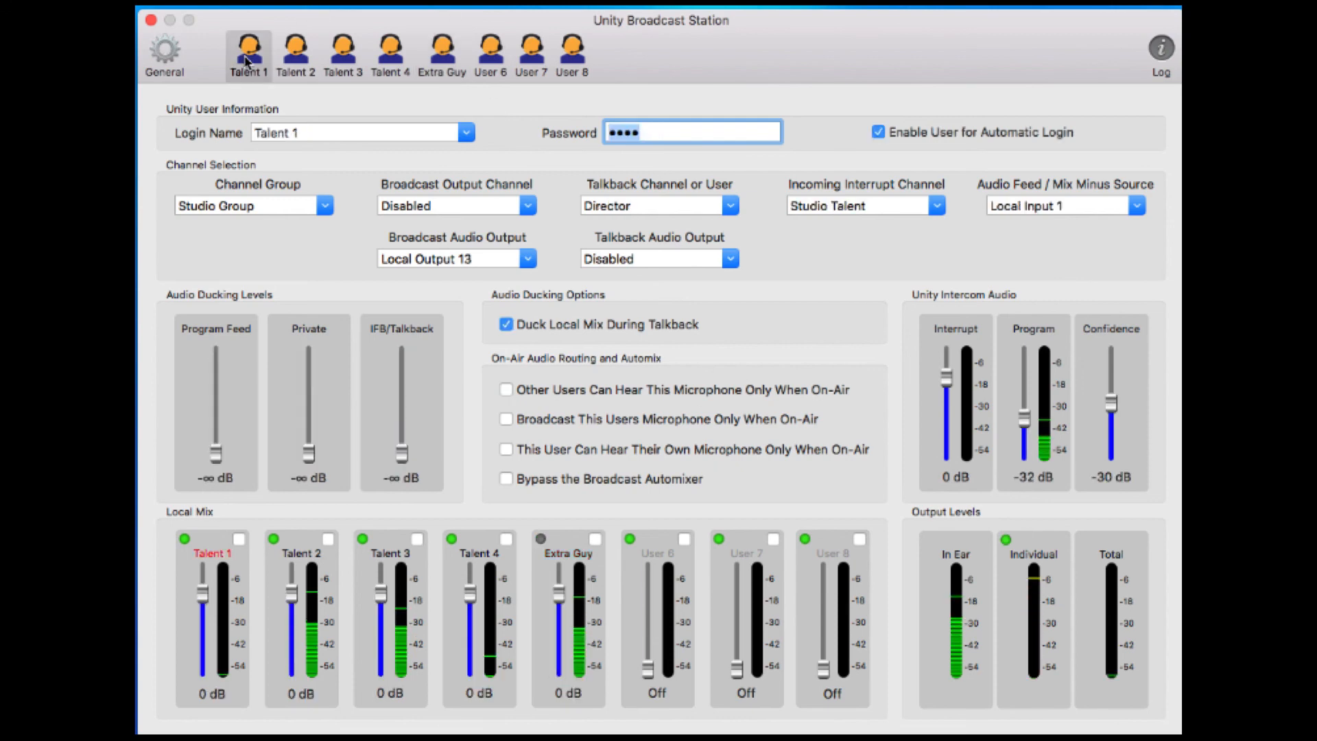